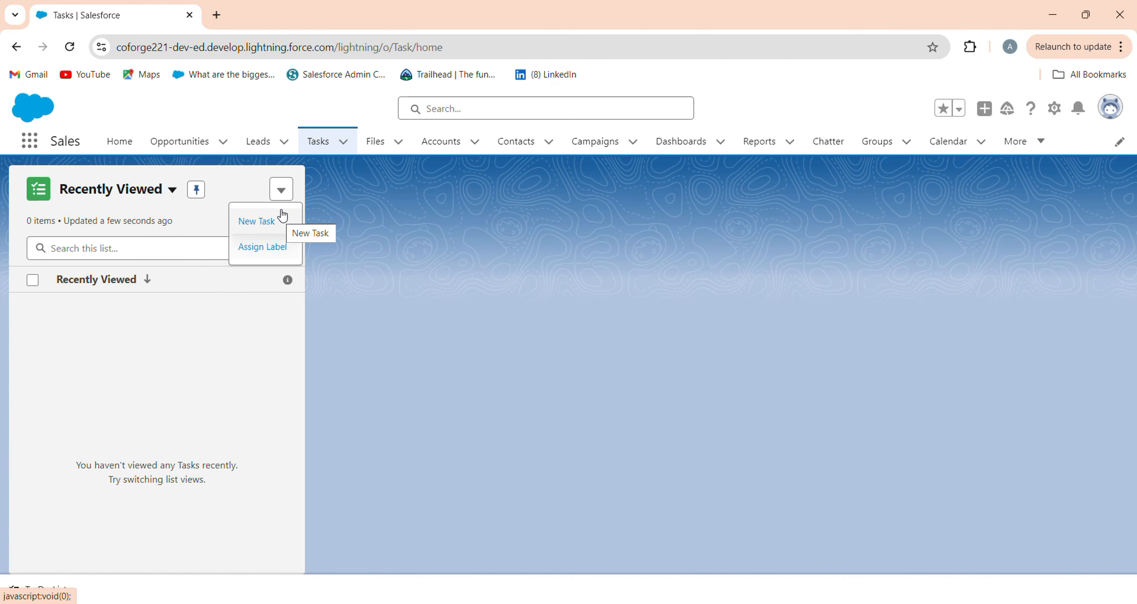
Step: Start a new task and replace the default assignee with the first suggested user
{"action": "left_click", "coordinate": [281, 215]}
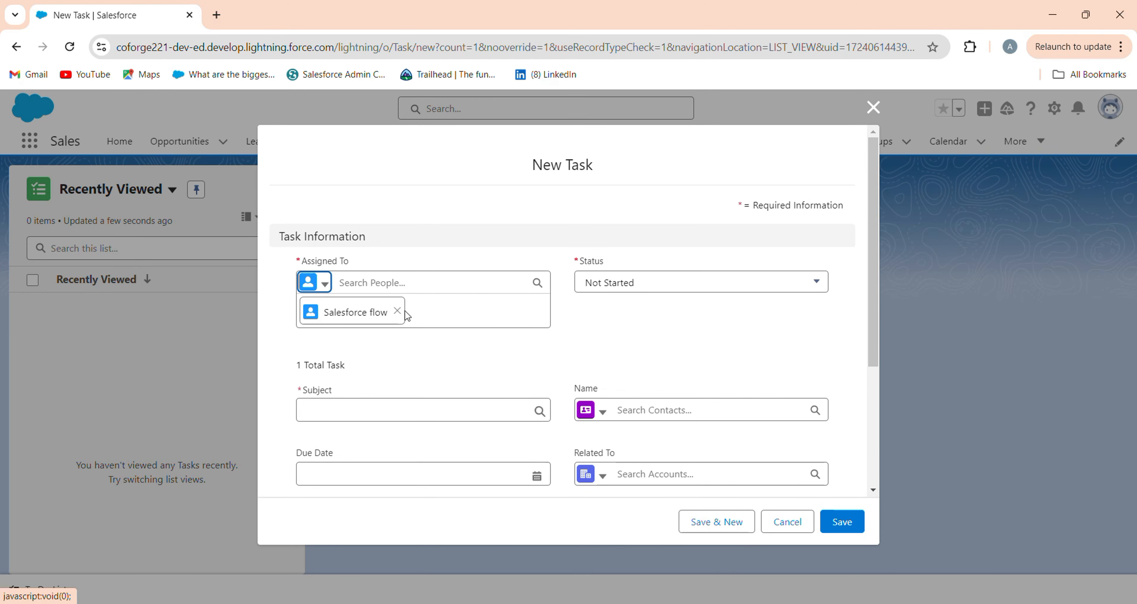
{"action": "left_click", "coordinate": [398, 311]}
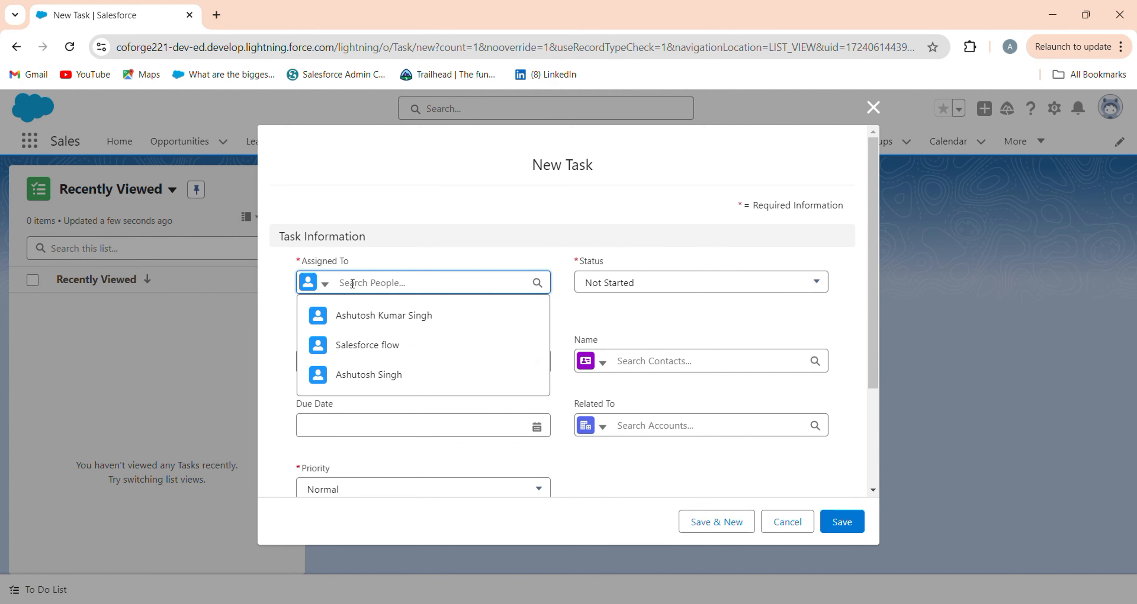
{"action": "left_click", "coordinate": [367, 315]}
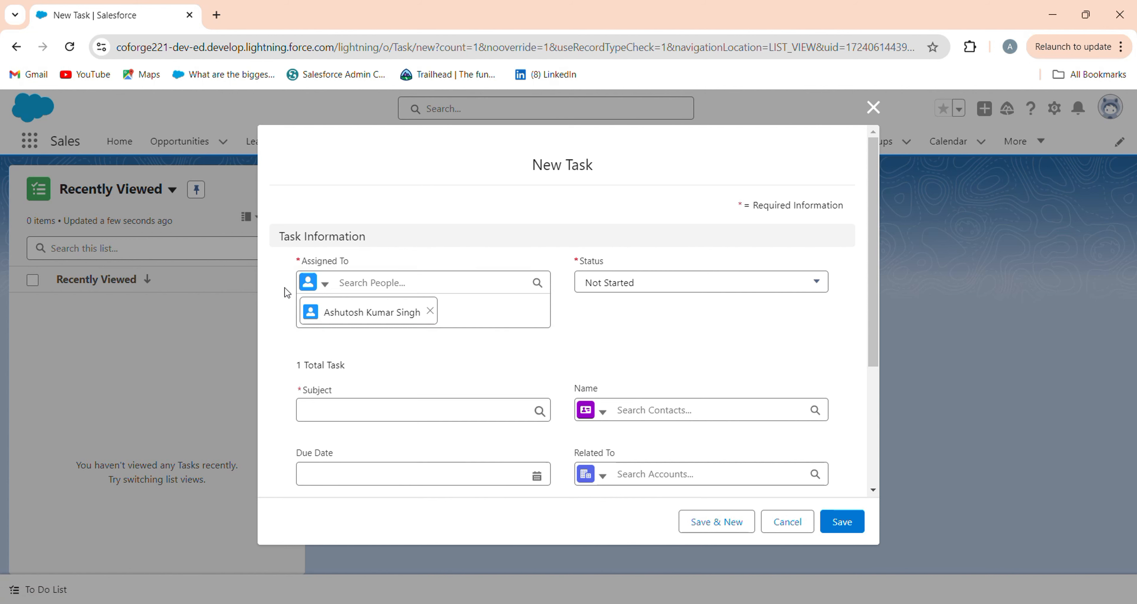
Step: Set the task's subject to "Create a Data Table in Screen Flow"
{"action": "left_click", "coordinate": [313, 387]}
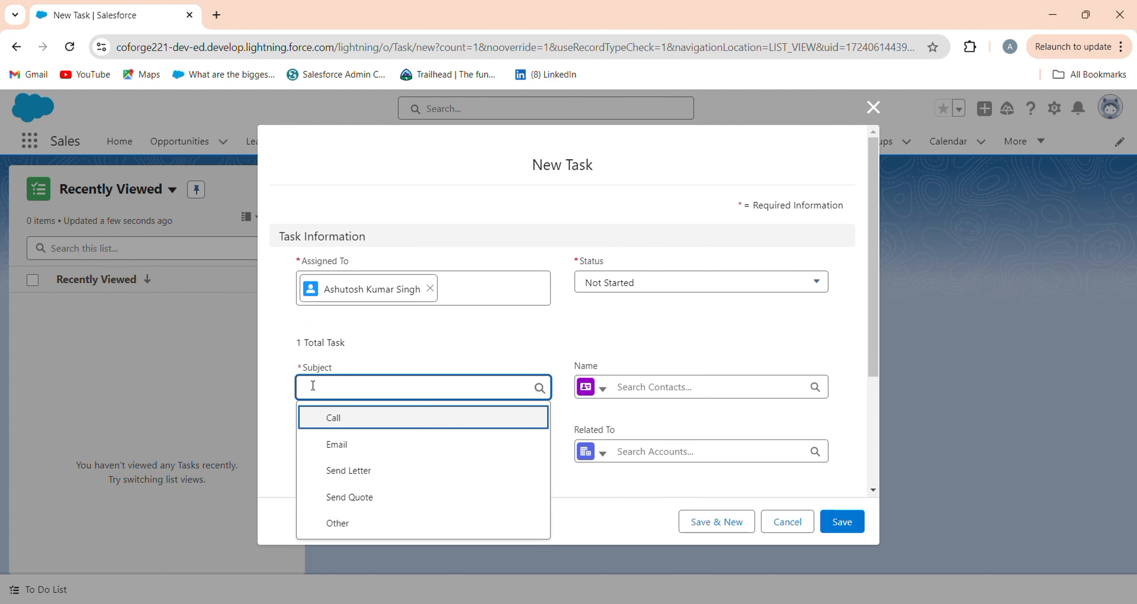
{"action": "type", "text": "Clea"}
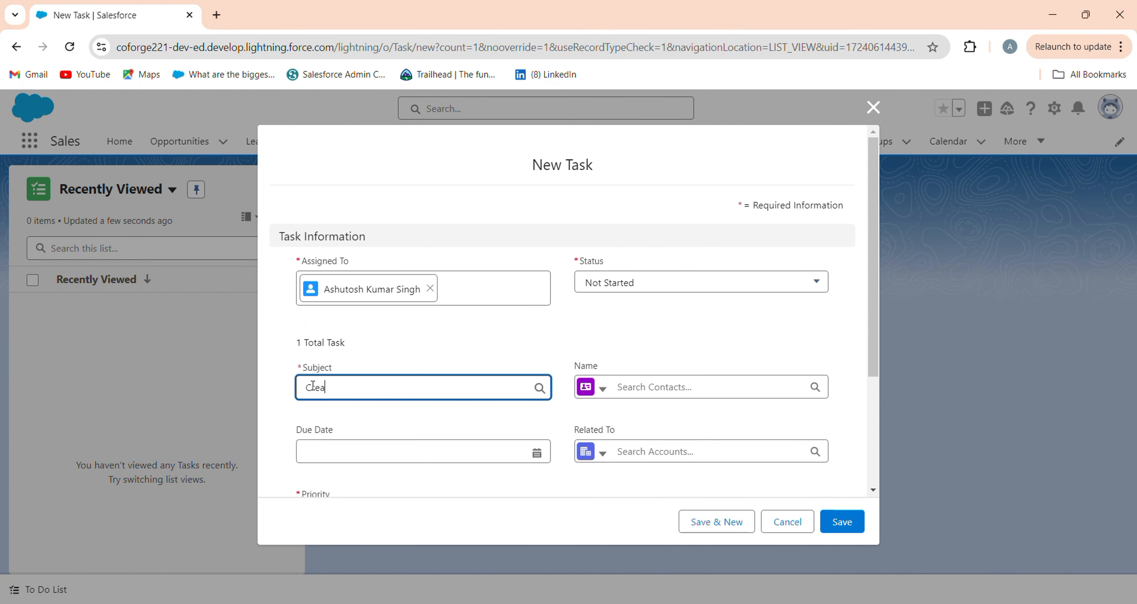
{"action": "type", "text": "te a DatATA"}
{"action": "key", "text": "BackSpace"}
{"action": "key", "text": "BackSpace"}
{"action": "key", "text": "BackSpace"}
{"action": "type", "text": "able"}
{"action": "key", "text": "BackSpace"}
{"action": "key", "text": "BackSpace"}
{"action": "key", "text": "BackSpace"}
{"action": "type", "text": "Table in Flo"}
{"action": "key", "text": "BackSpace"}
{"action": "key", "text": "BackSpace"}
{"action": "key", "text": "BackSpace"}
{"action": "type", "text": "Screen Flow"}
Step: Set the task's due date to 26/08/2024 and its priority to High
{"action": "left_click", "coordinate": [501, 447]}
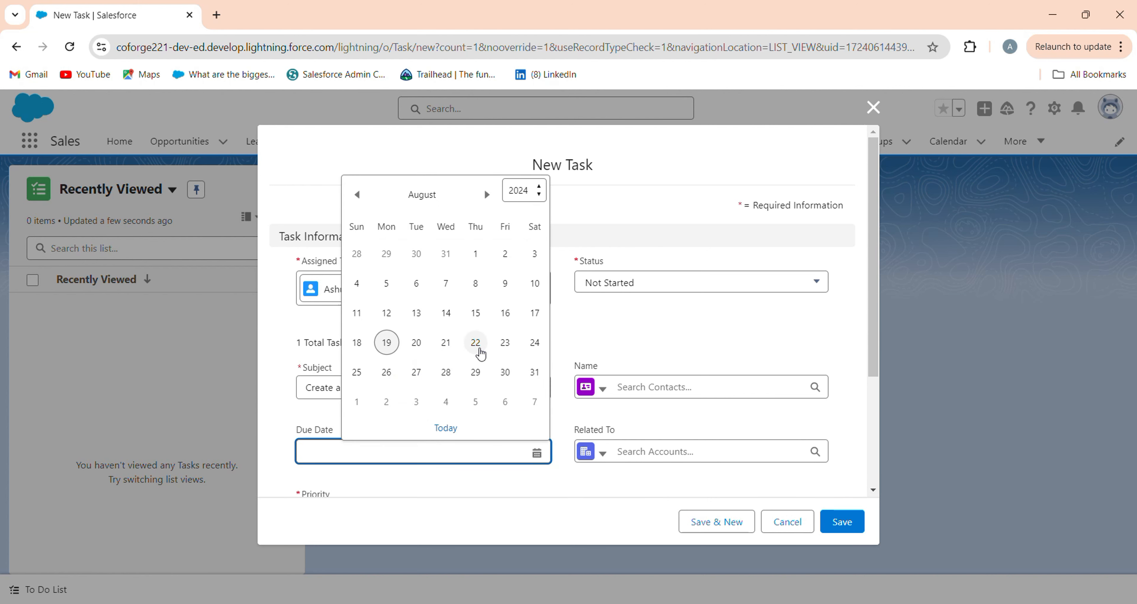
{"action": "left_click", "coordinate": [387, 372]}
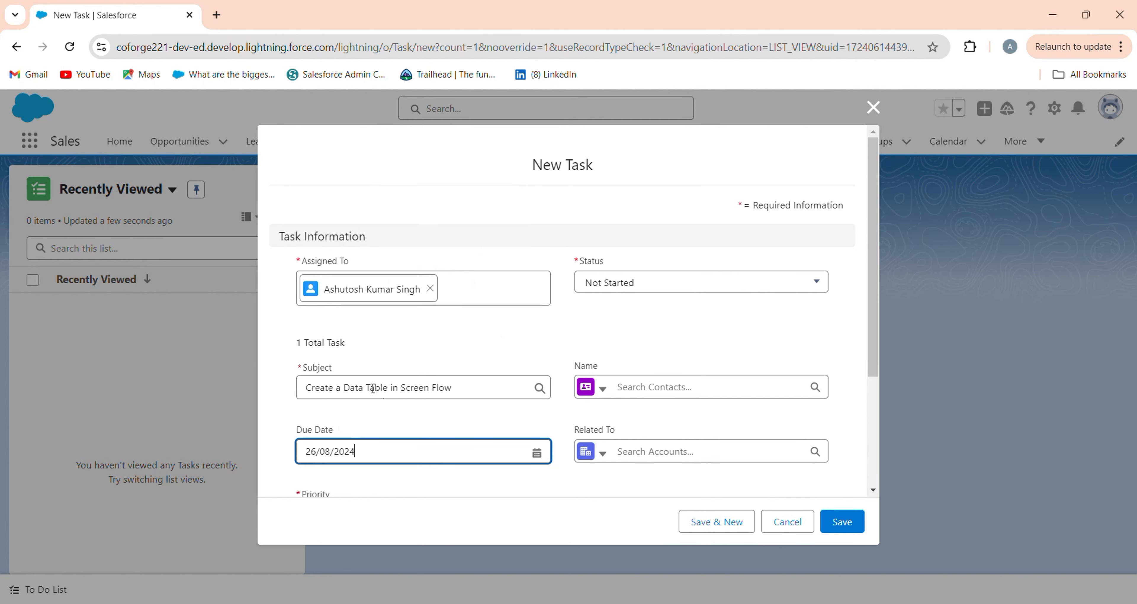
{"action": "scroll", "coordinate": [460, 389], "scroll_direction": "down", "scroll_amount": 3}
{"action": "left_click", "coordinate": [478, 369]}
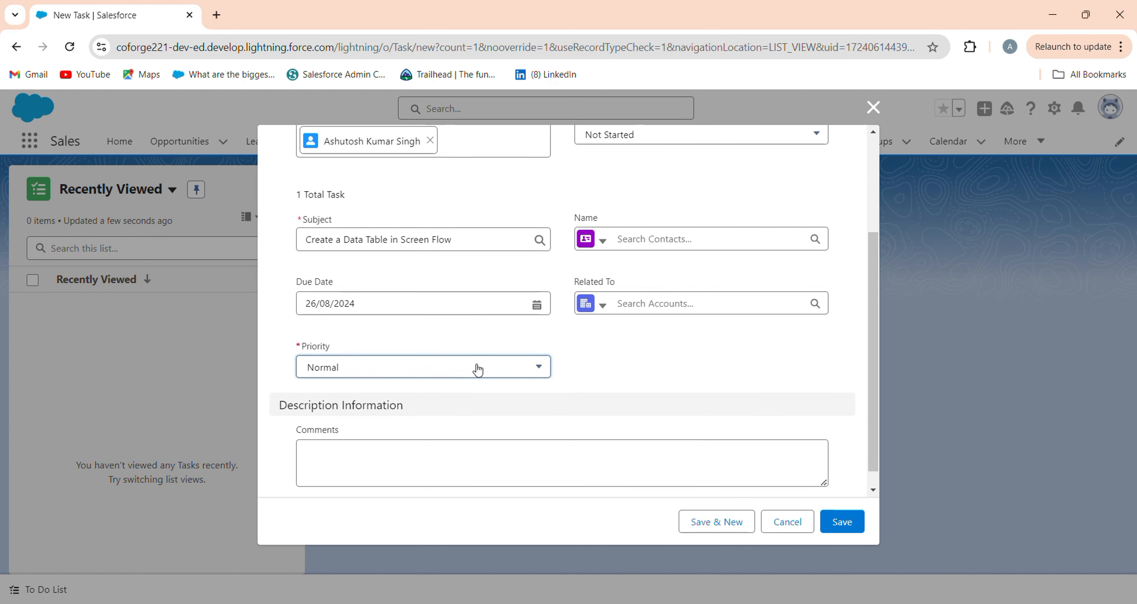
{"action": "left_click", "coordinate": [478, 369]}
{"action": "left_click", "coordinate": [427, 424]}
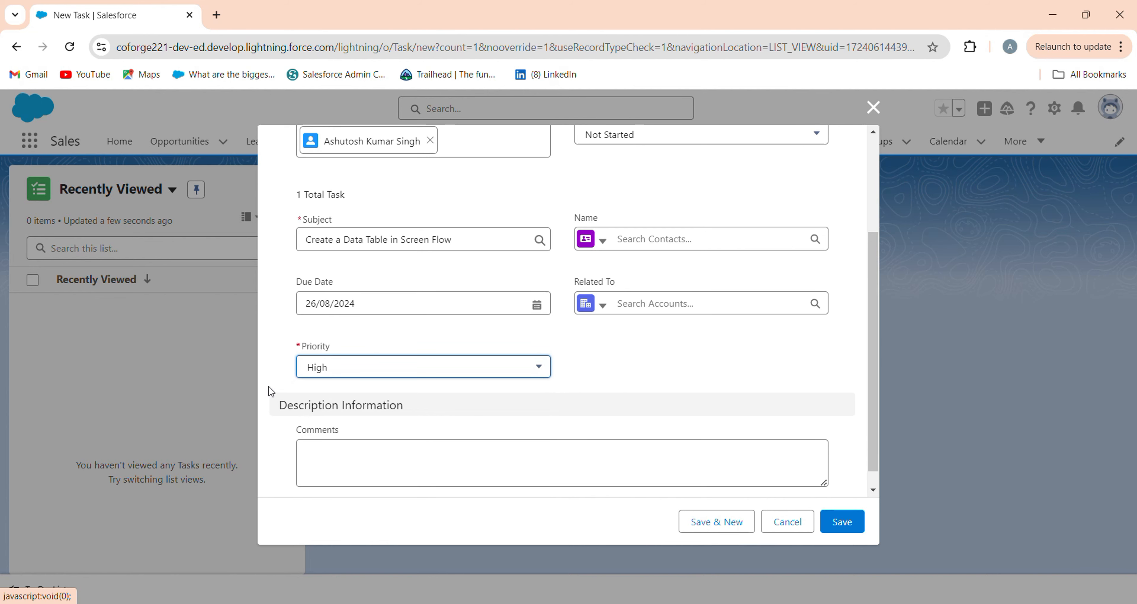
Step: Save the new task and dismiss the success notification
{"action": "scroll", "coordinate": [702, 410], "scroll_direction": "up", "scroll_amount": 4}
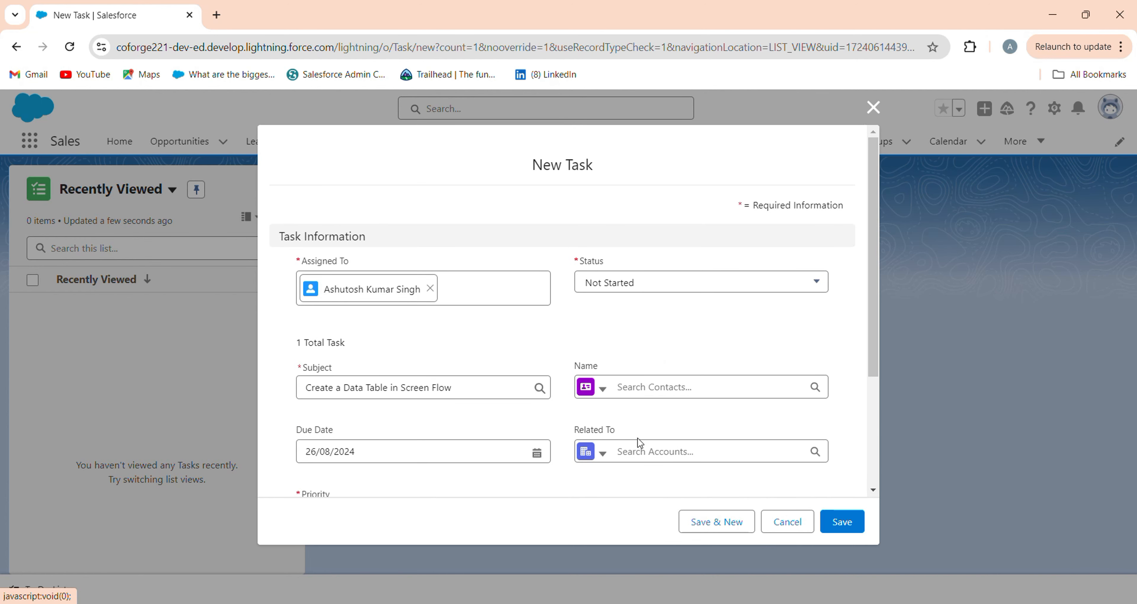
{"action": "left_click", "coordinate": [838, 525]}
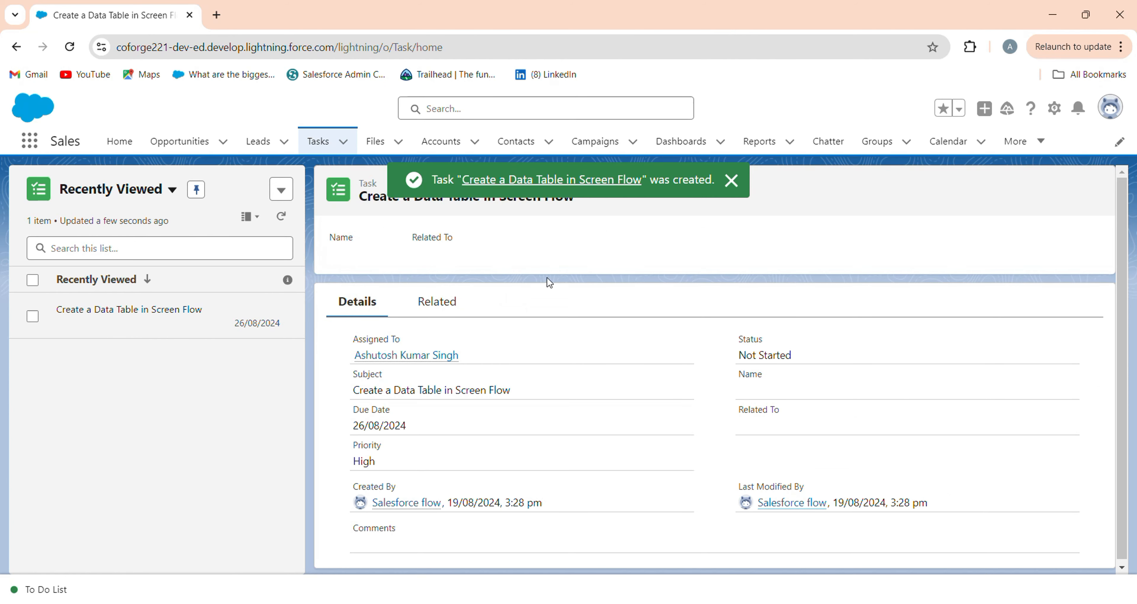
{"action": "left_click", "coordinate": [742, 187]}
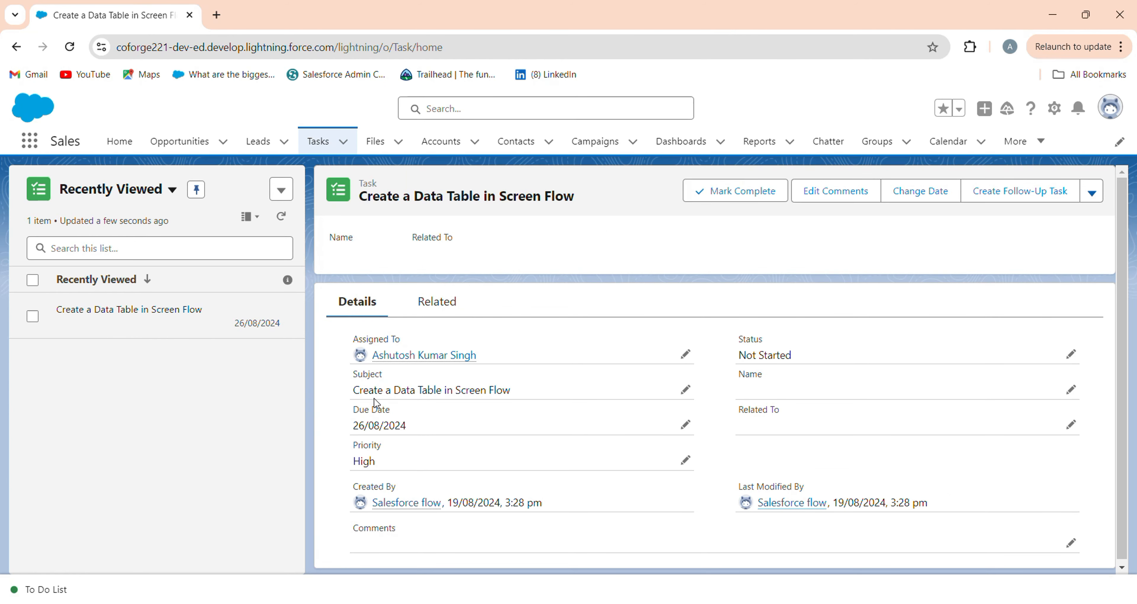
Step: View the profile of the user assigned to the task and return to the task record
{"action": "mouse_move", "coordinate": [412, 360]}
{"action": "left_click", "coordinate": [420, 365]}
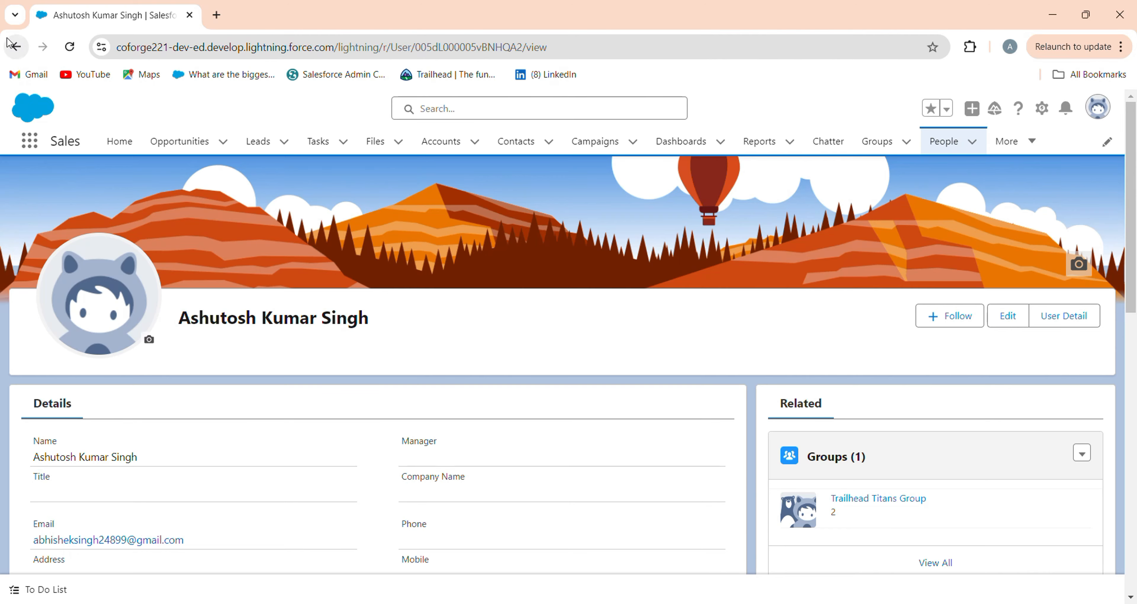
{"action": "left_click", "coordinate": [16, 47]}
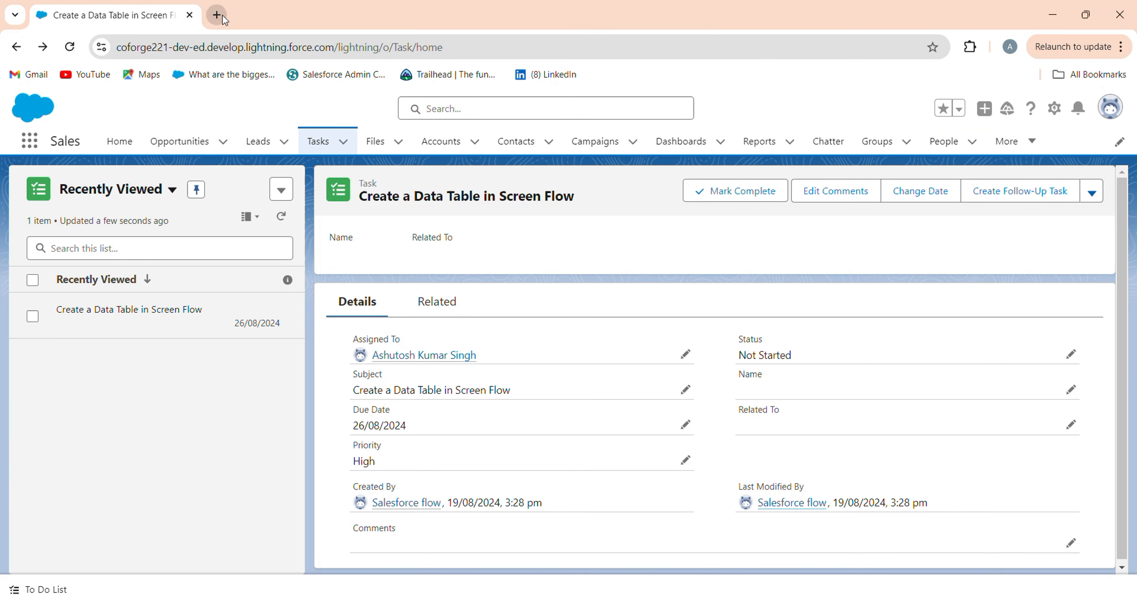
Step: Open the Gmail inbox of the assignee's Google account in a new browser tab
{"action": "left_click", "coordinate": [216, 15]}
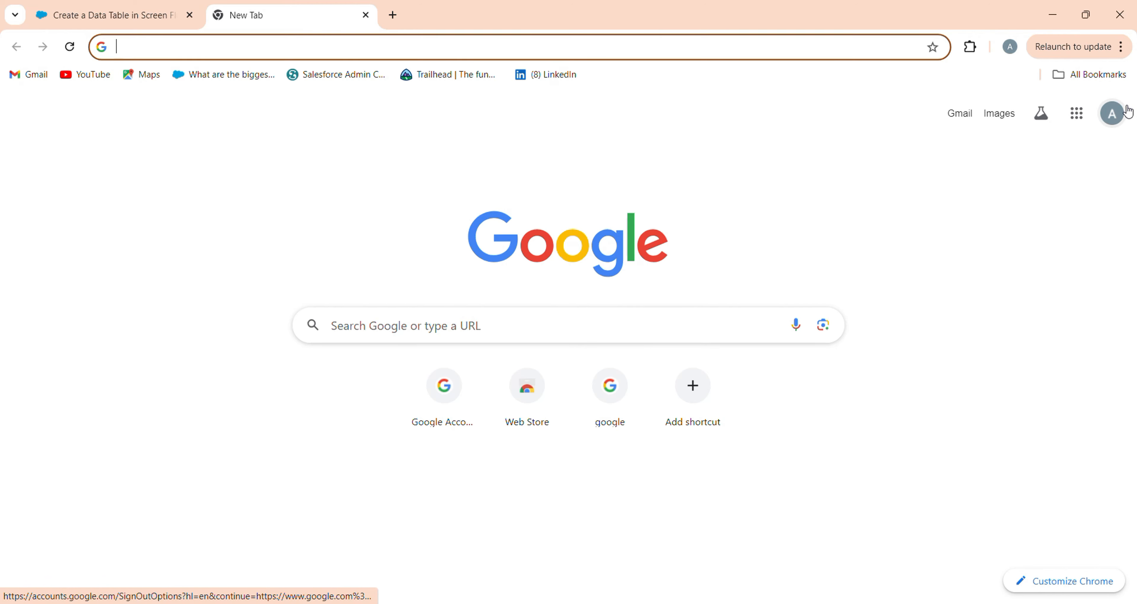
{"action": "left_click", "coordinate": [1124, 113]}
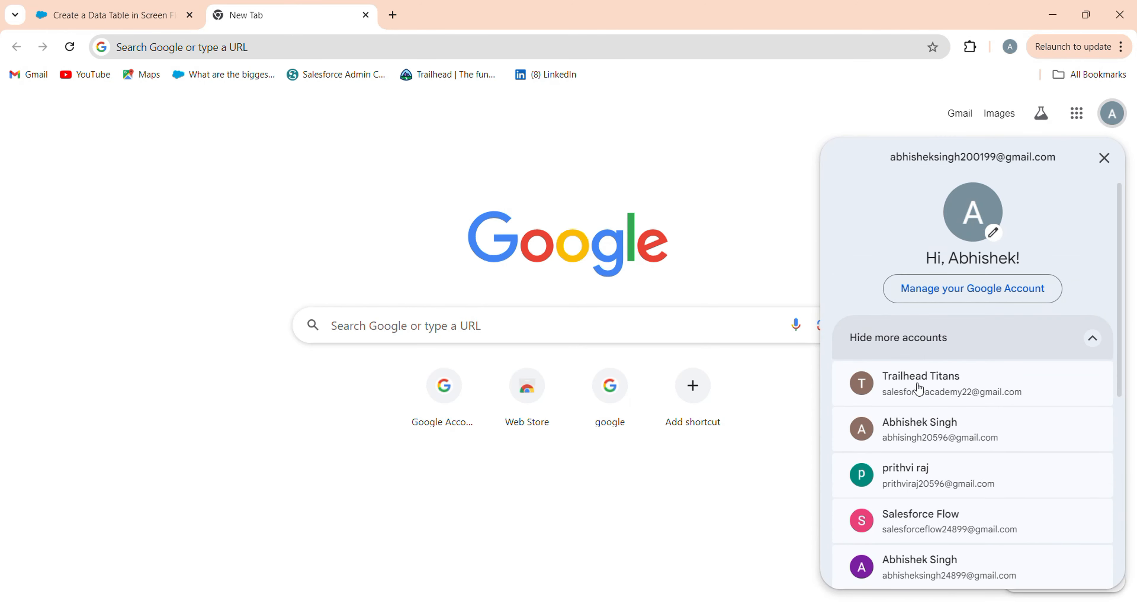
{"action": "scroll", "coordinate": [923, 388], "scroll_direction": "down", "scroll_amount": 3}
{"action": "left_click", "coordinate": [926, 431]}
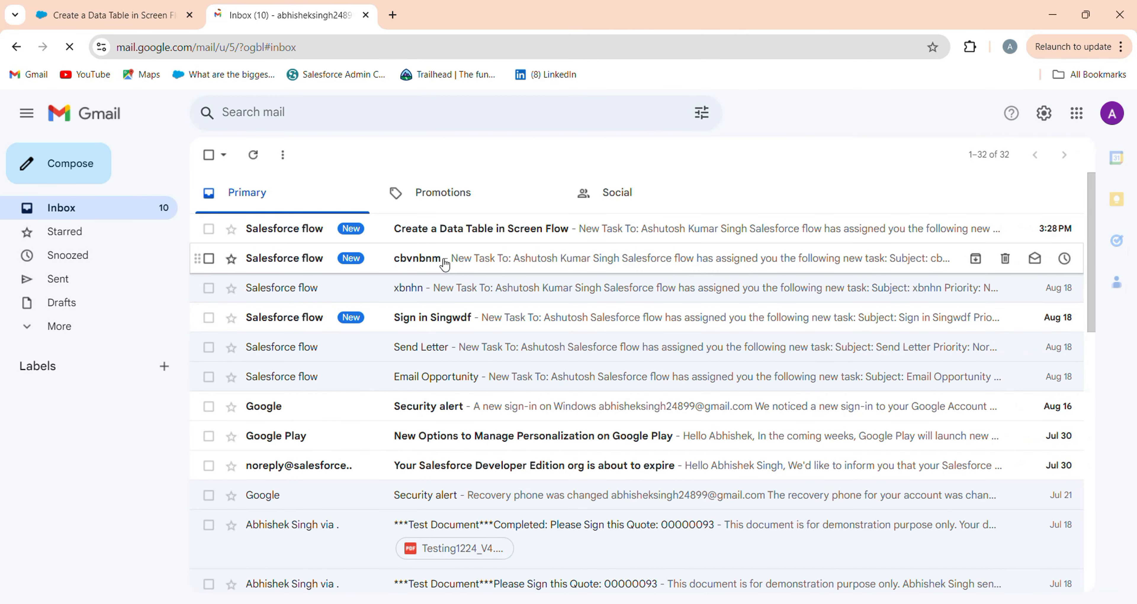
Step: Open the "Create a Data Table in Screen Flow" notification email and read its assignment text
{"action": "left_click", "coordinate": [454, 229]}
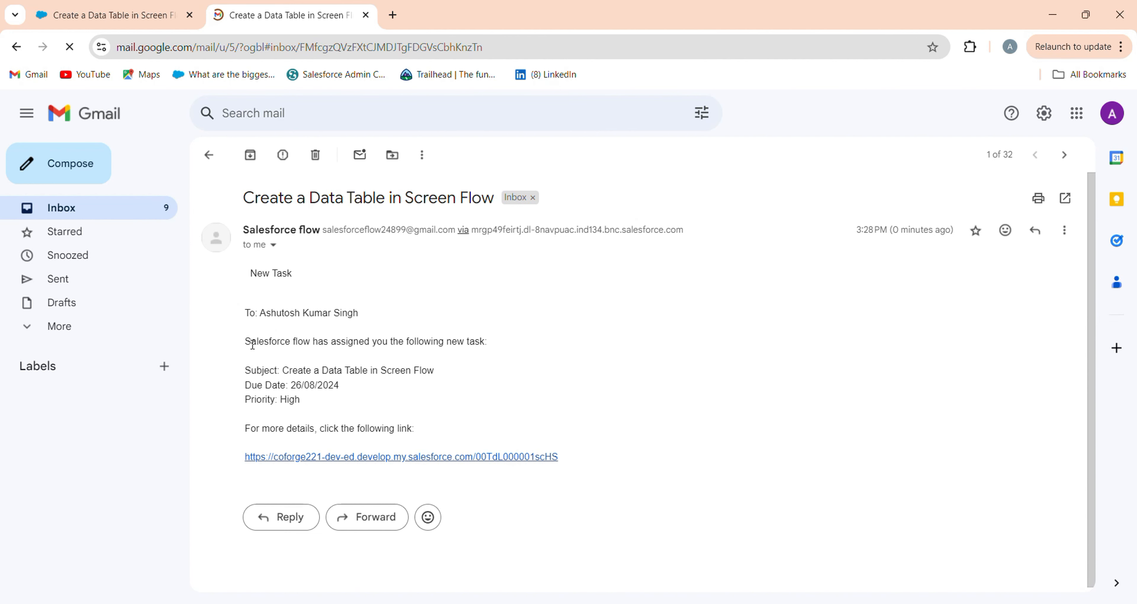
{"action": "left_click_drag", "start_coordinate": [251, 342], "coordinate": [490, 356]}
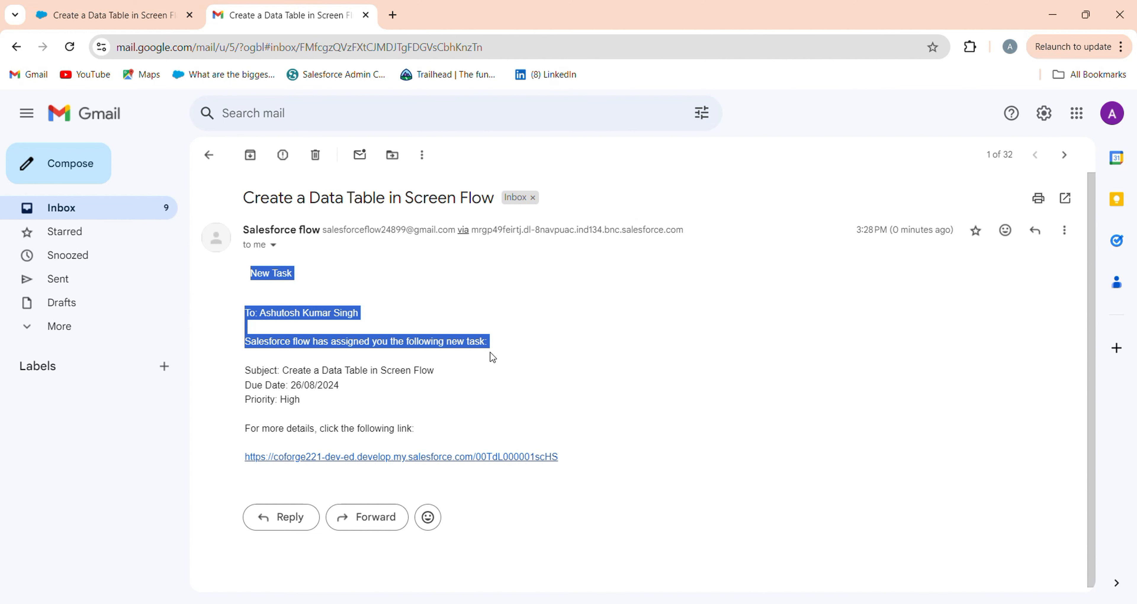
{"action": "left_click", "coordinate": [354, 373]}
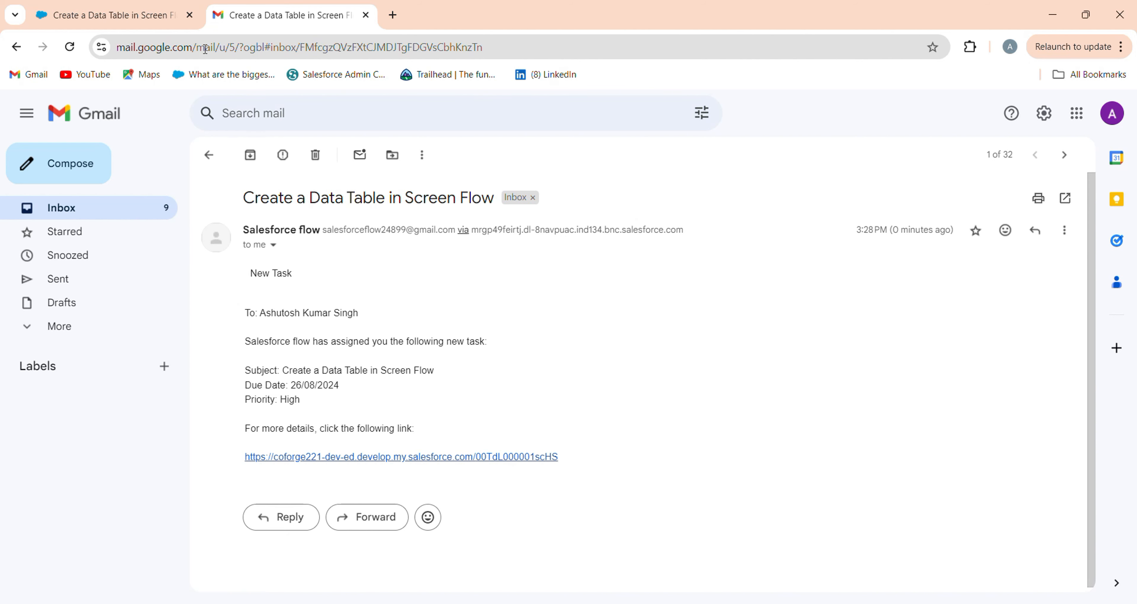
{"action": "left_click", "coordinate": [143, 16]}
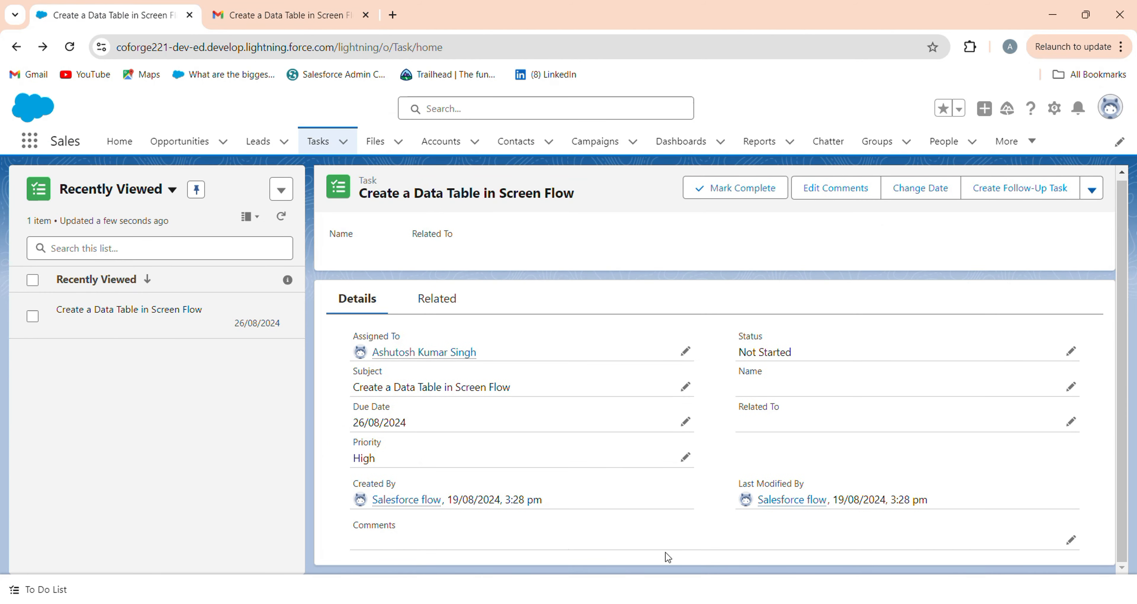
{"action": "left_click", "coordinate": [1072, 540]}
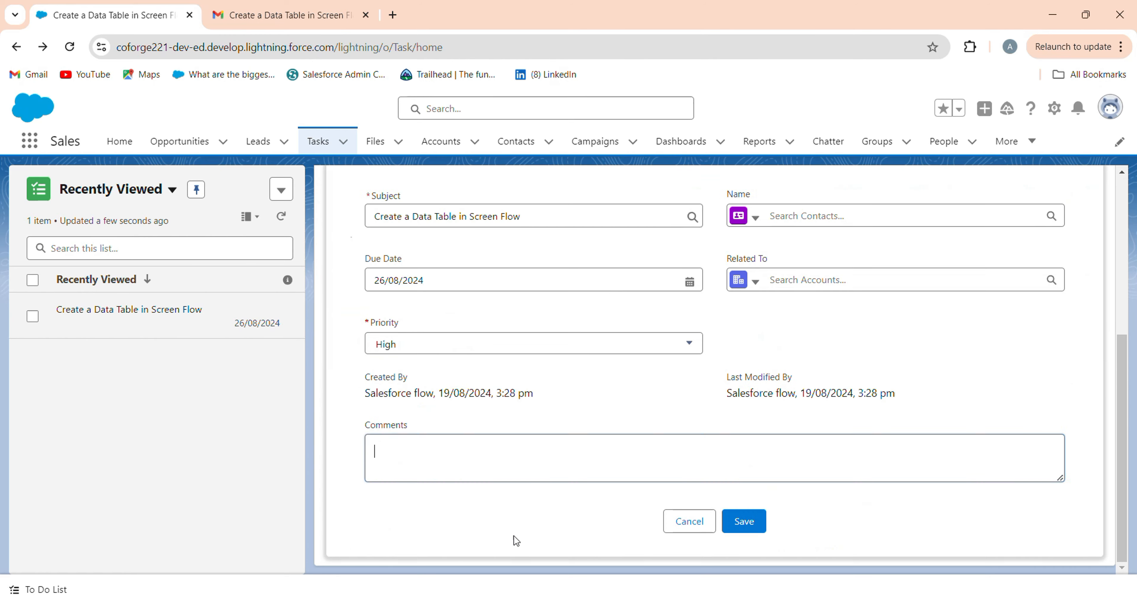
{"action": "left_click", "coordinate": [690, 526]}
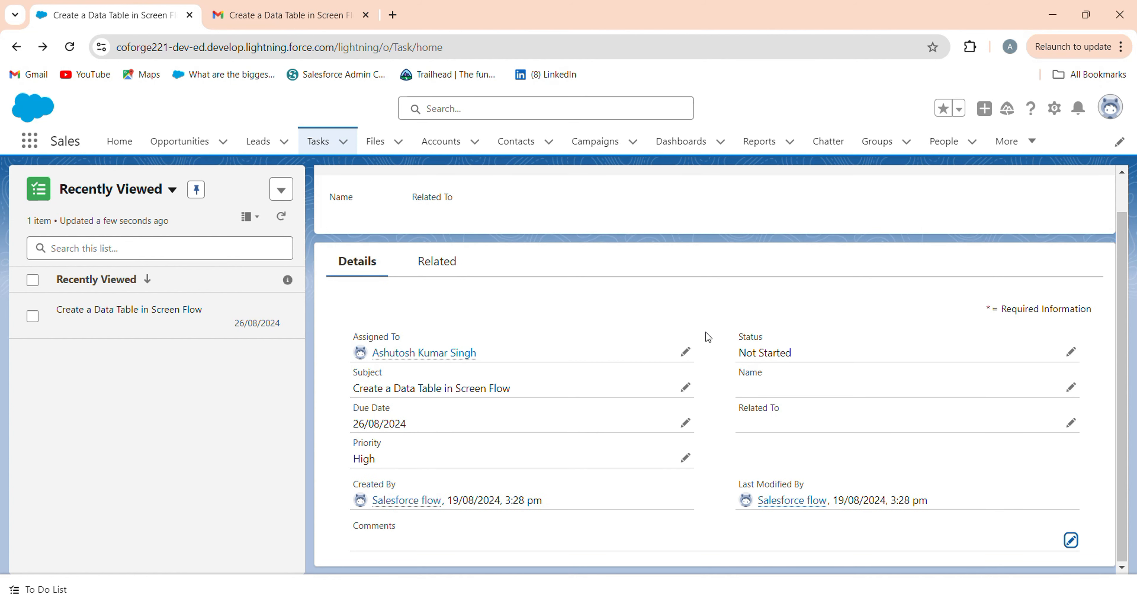
Step: Compare the notification email in Gmail with the Salesforce task record, examining its assignee, status, creator and other details
{"action": "scroll", "coordinate": [708, 318], "scroll_direction": "up", "scroll_amount": 1}
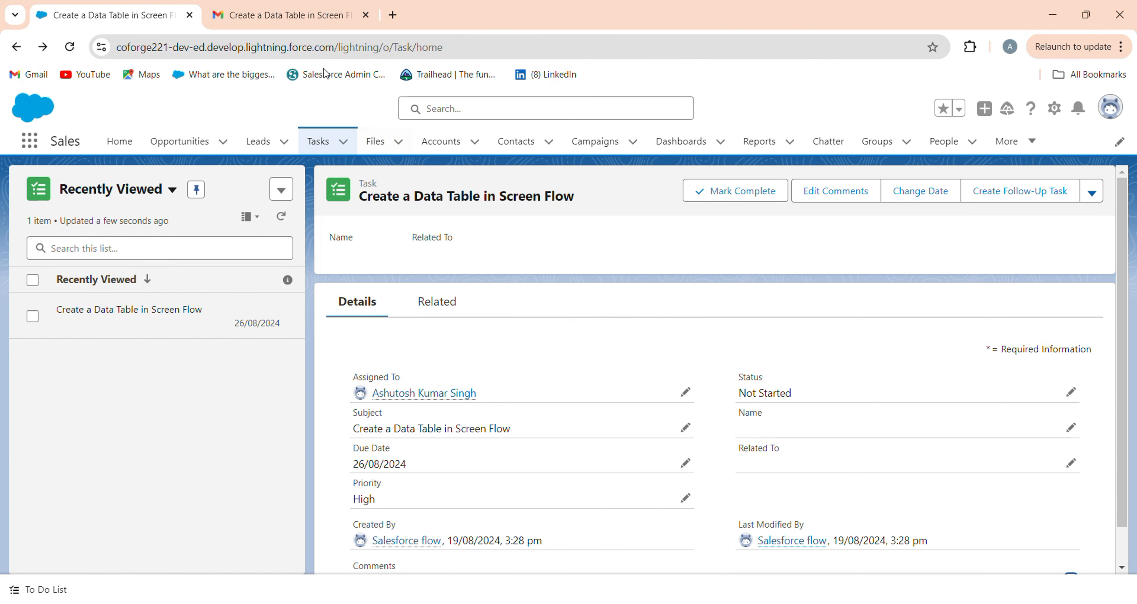
{"action": "left_click", "coordinate": [282, 15]}
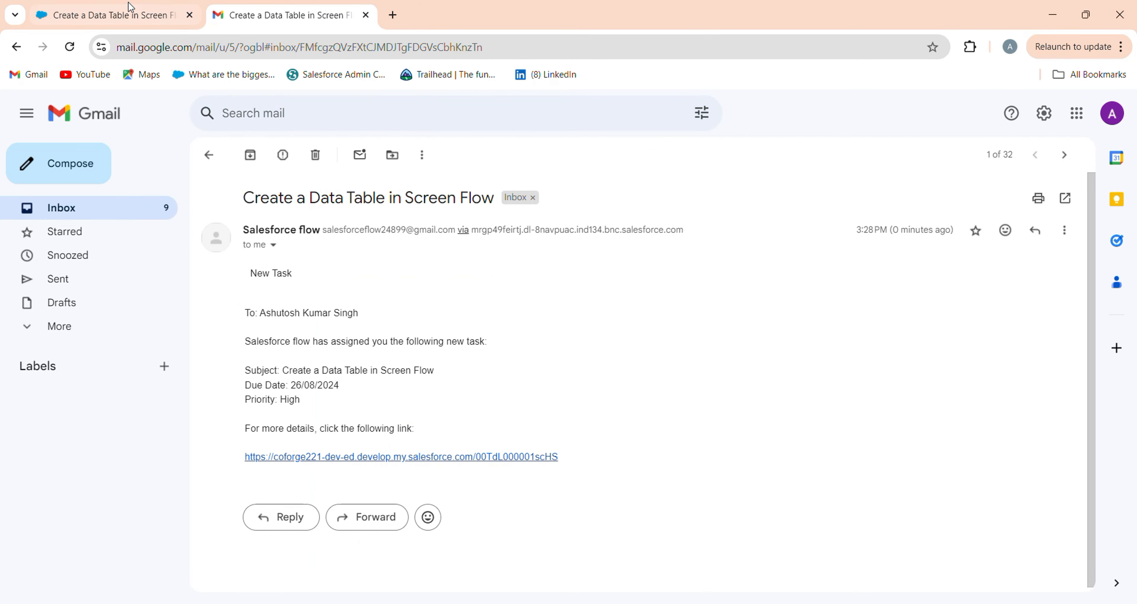
{"action": "left_click", "coordinate": [119, 15]}
{"action": "scroll", "coordinate": [438, 366], "scroll_direction": "up", "scroll_amount": 1}
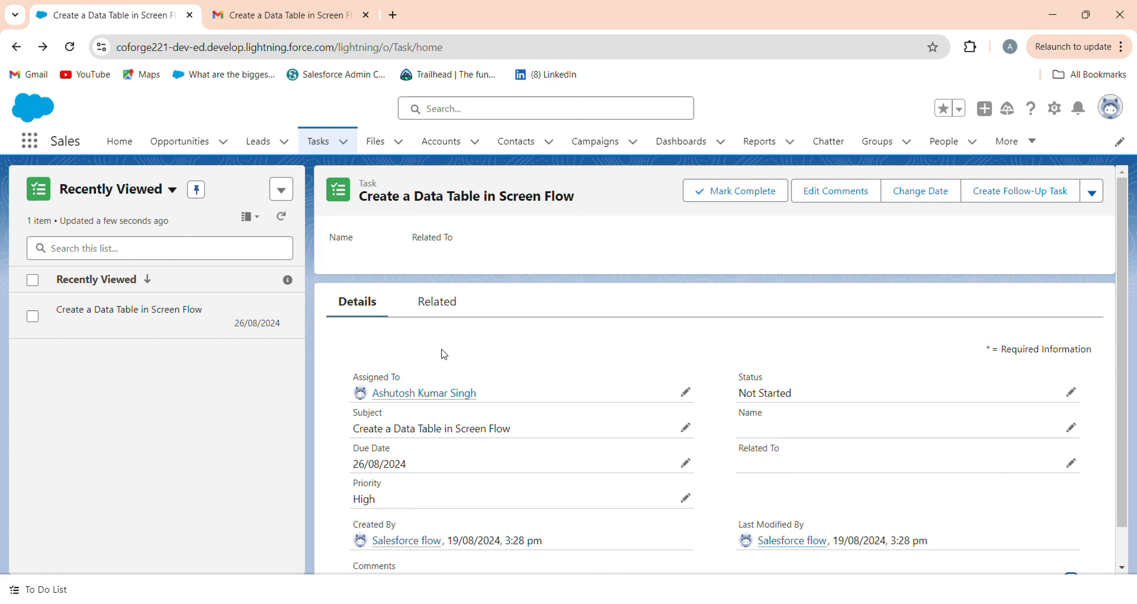
{"action": "scroll", "coordinate": [386, 486], "scroll_direction": "down", "scroll_amount": 1}
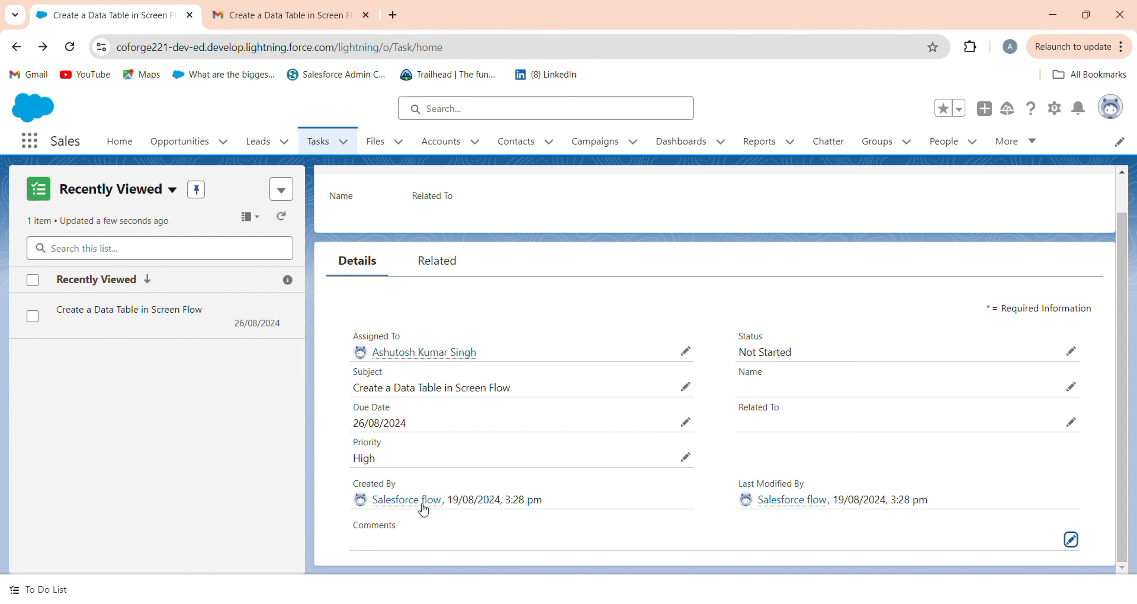
{"action": "mouse_move", "coordinate": [401, 508]}
{"action": "scroll", "coordinate": [415, 426], "scroll_direction": "up", "scroll_amount": 1}
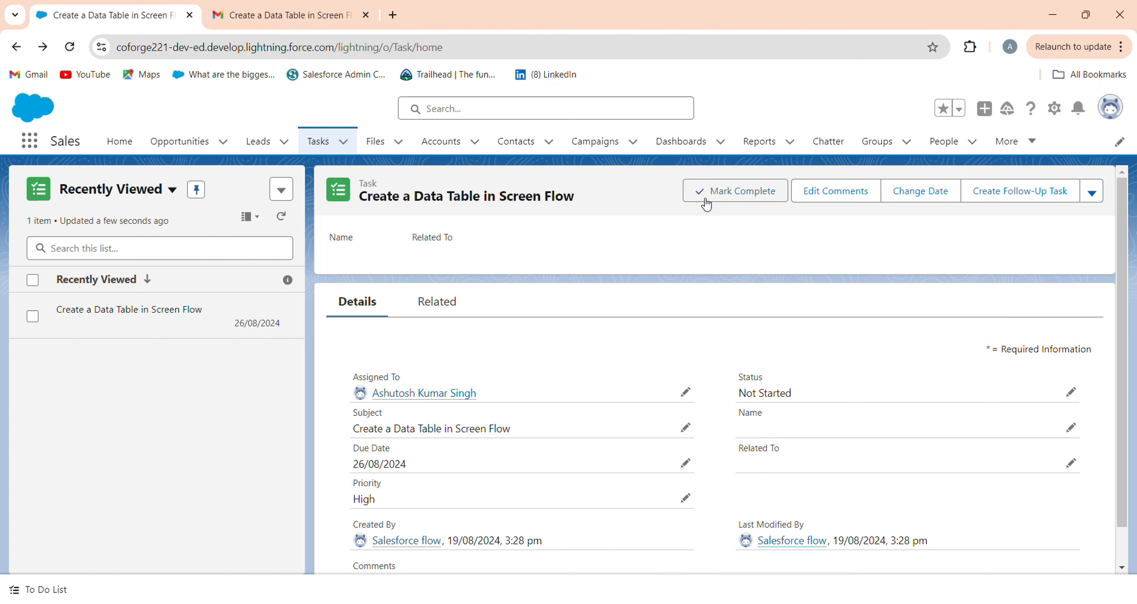
{"action": "scroll", "coordinate": [707, 205], "scroll_direction": "down", "scroll_amount": 1}
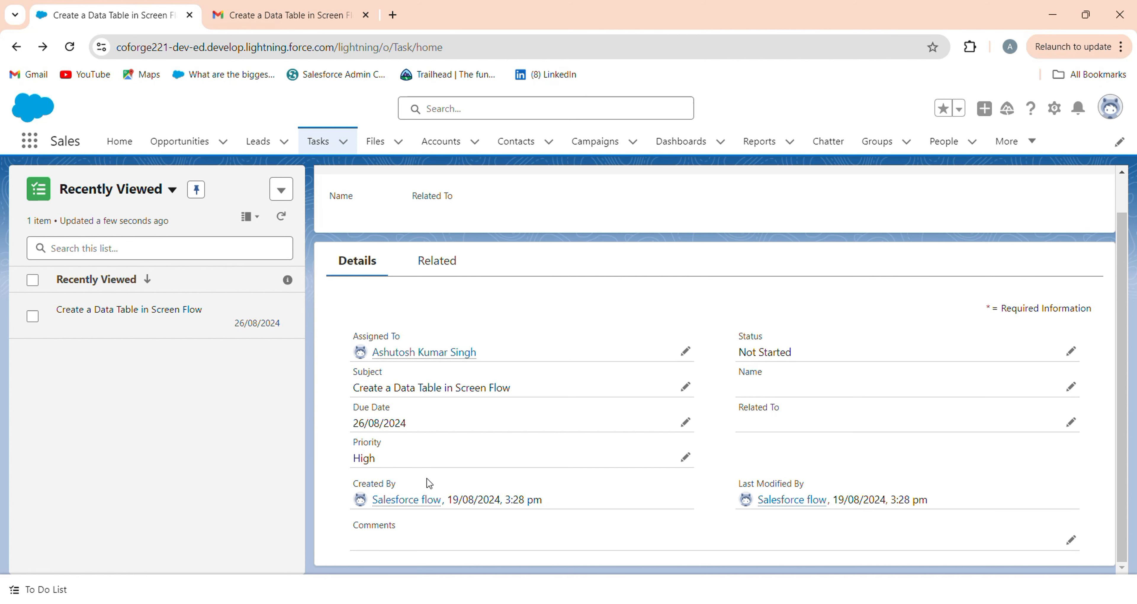
{"action": "scroll", "coordinate": [428, 483], "scroll_direction": "up", "scroll_amount": 1}
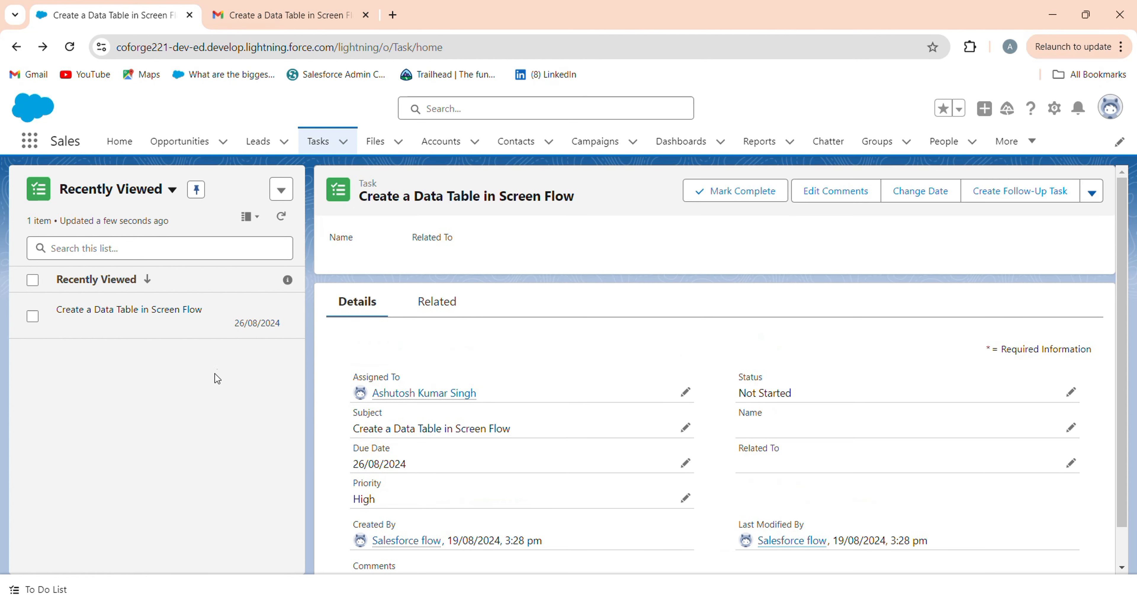
Step: Open Salesforce Setup, find the Flows page by searching for "flow", and start a new flow
{"action": "left_click", "coordinate": [1055, 108]}
{"action": "left_click", "coordinate": [1018, 168]}
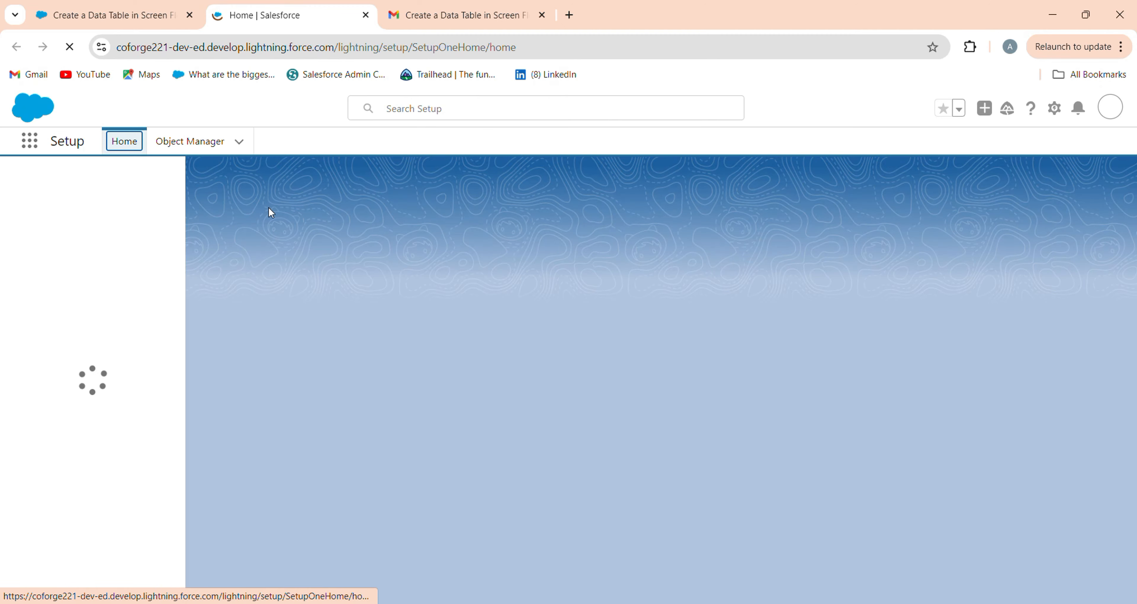
{"action": "left_click", "coordinate": [90, 182]}
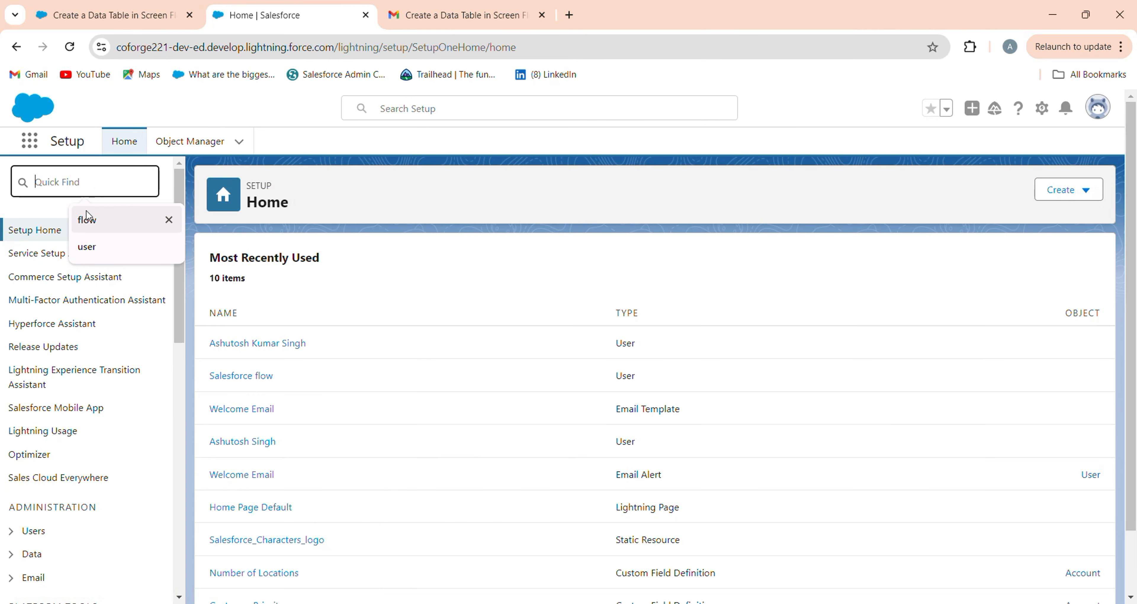
{"action": "left_click", "coordinate": [100, 220]}
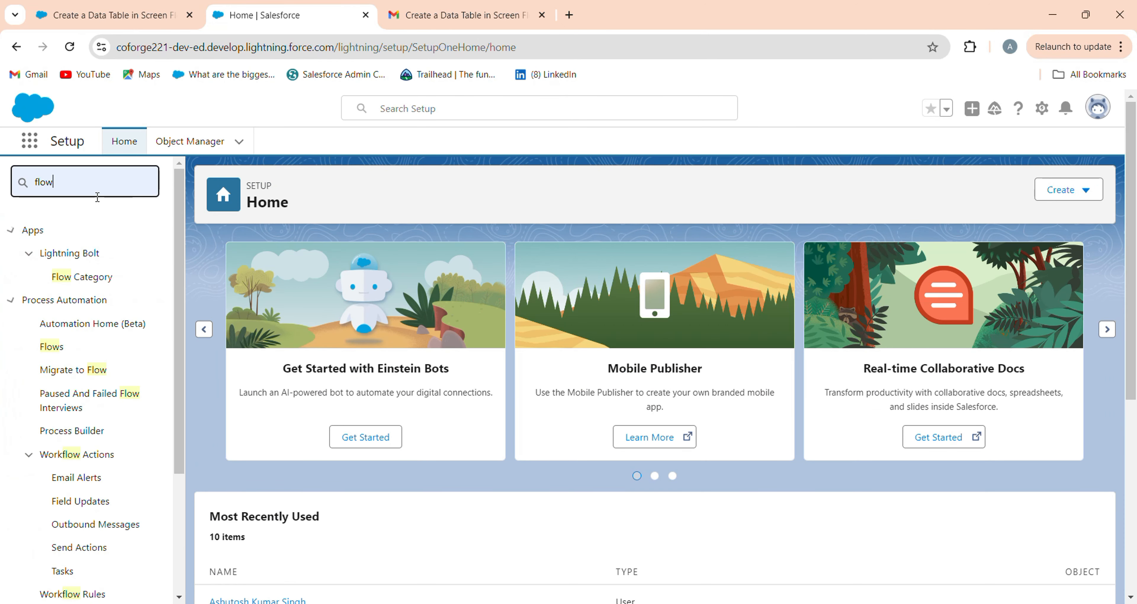
{"action": "left_click", "coordinate": [53, 349]}
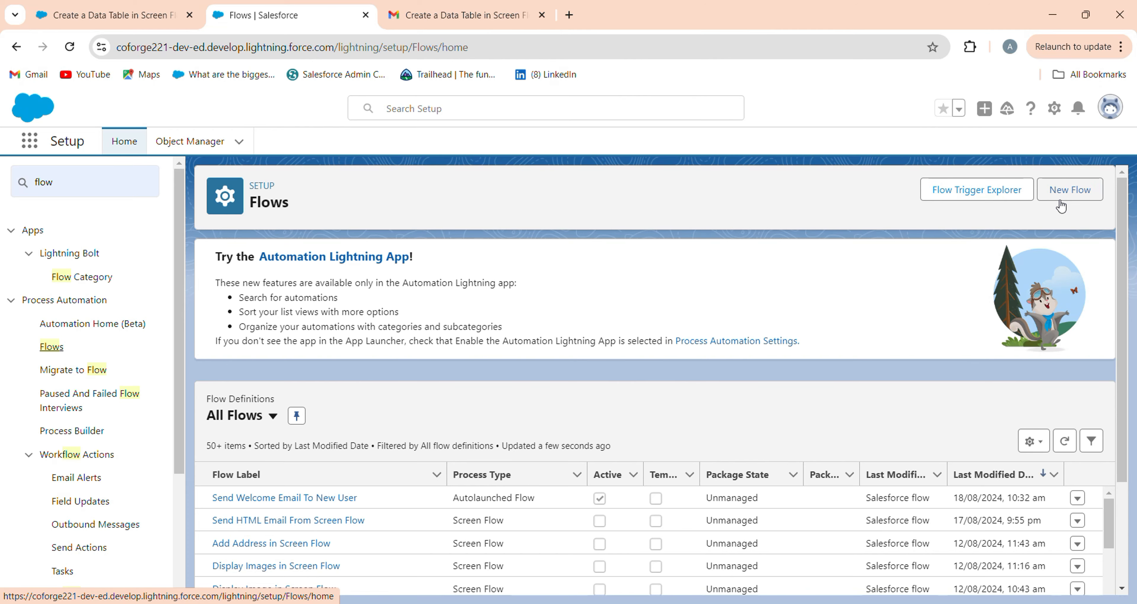
{"action": "left_click", "coordinate": [1063, 203]}
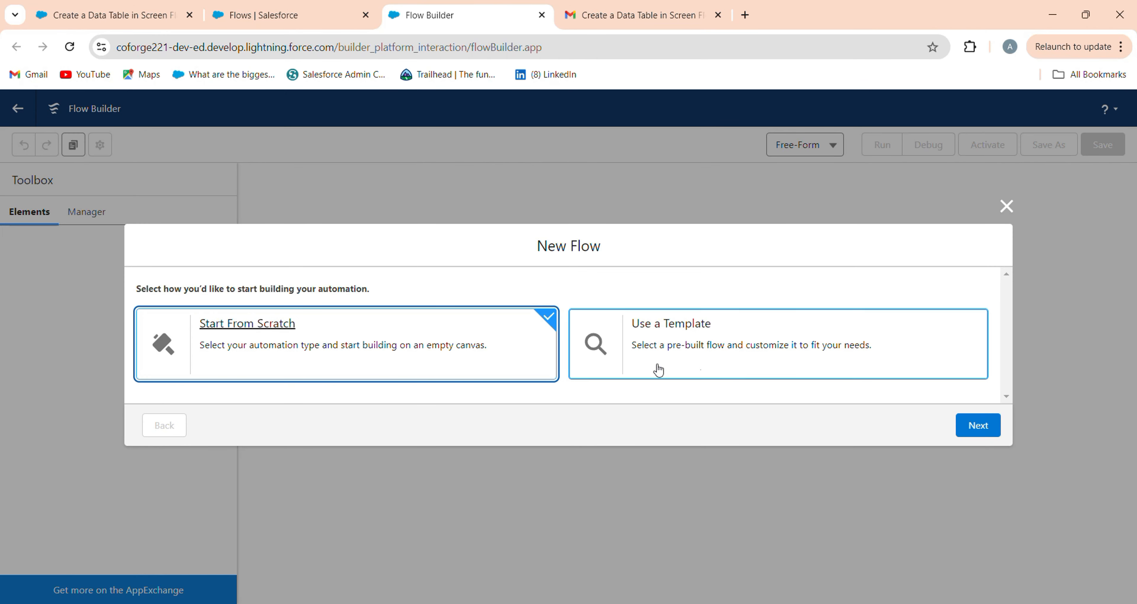
Step: Create a record-triggered flow from scratch and set Task as its triggering object
{"action": "left_click", "coordinate": [978, 431]}
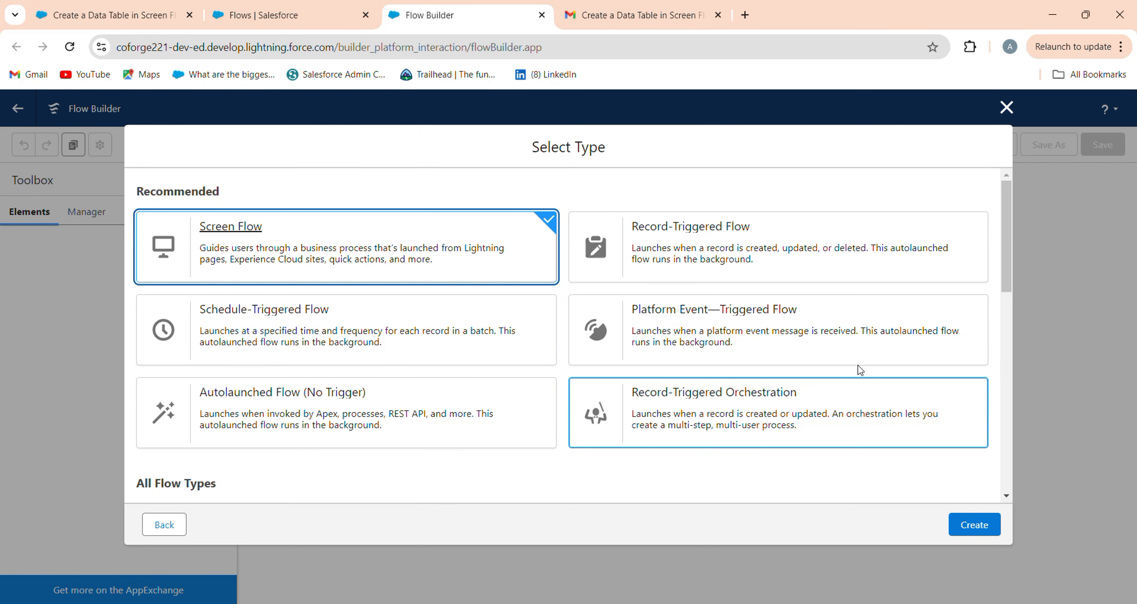
{"action": "left_click", "coordinate": [746, 245]}
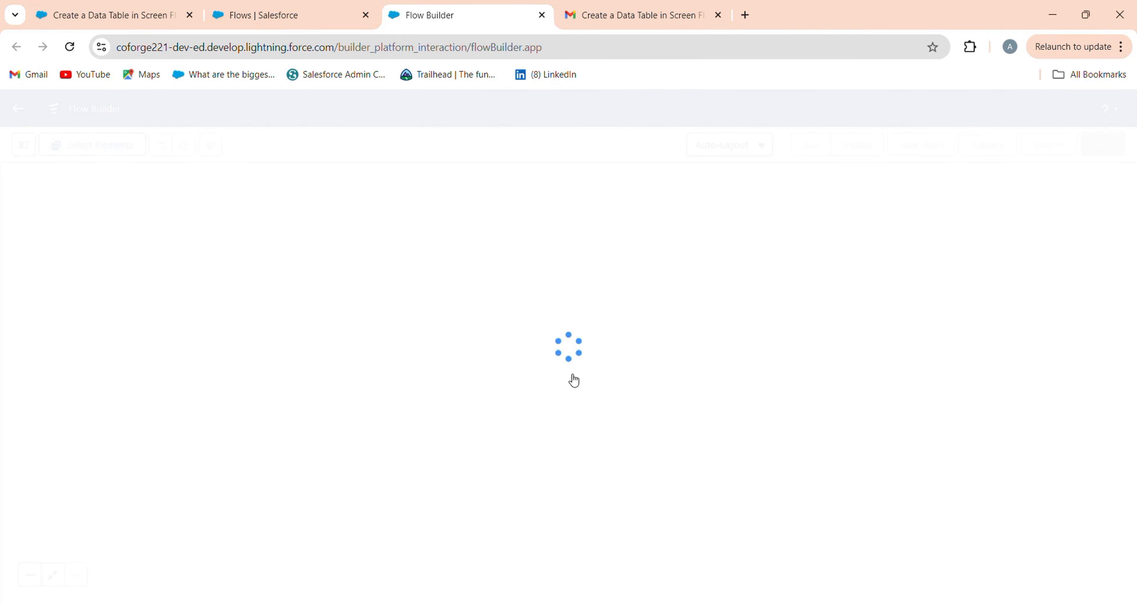
{"action": "left_click", "coordinate": [599, 308]}
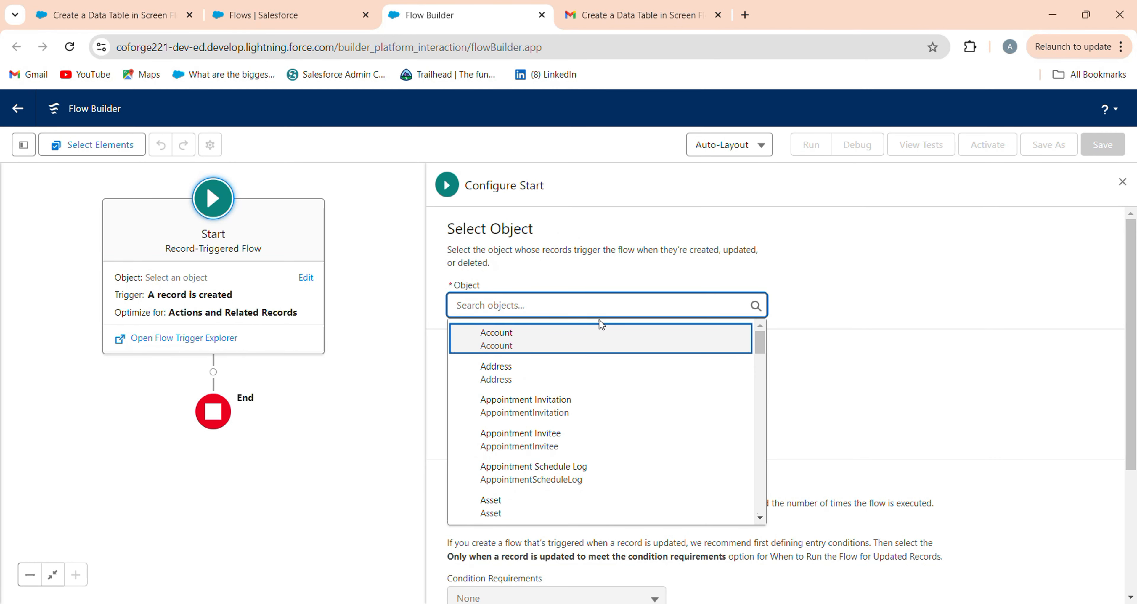
{"action": "type", "text": "task"}
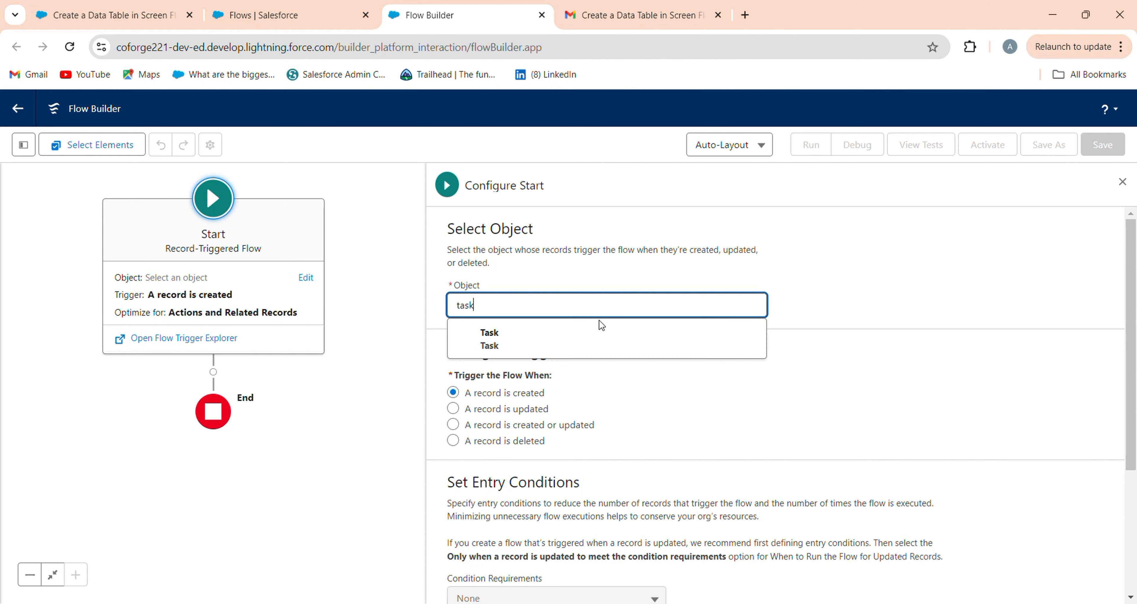
{"action": "left_click", "coordinate": [601, 329]}
Step: Set the flow to trigger when a record is created or updated, and close the start configuration
{"action": "left_click", "coordinate": [535, 427]}
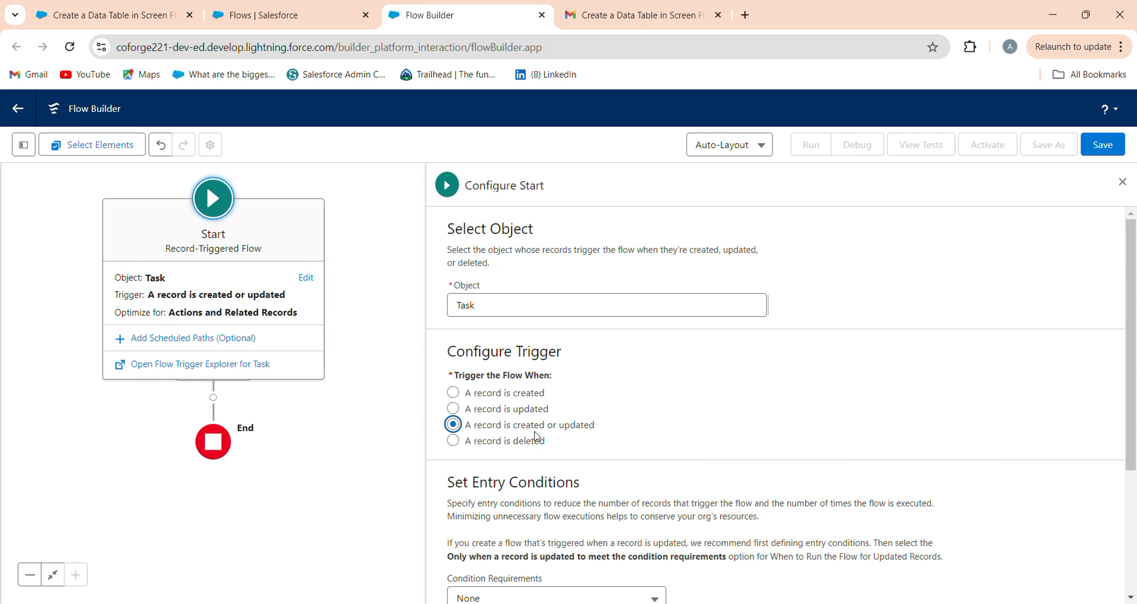
{"action": "scroll", "coordinate": [538, 427], "scroll_direction": "down", "scroll_amount": 1}
{"action": "scroll", "coordinate": [539, 424], "scroll_direction": "down", "scroll_amount": 2}
{"action": "scroll", "coordinate": [512, 483], "scroll_direction": "down", "scroll_amount": 1}
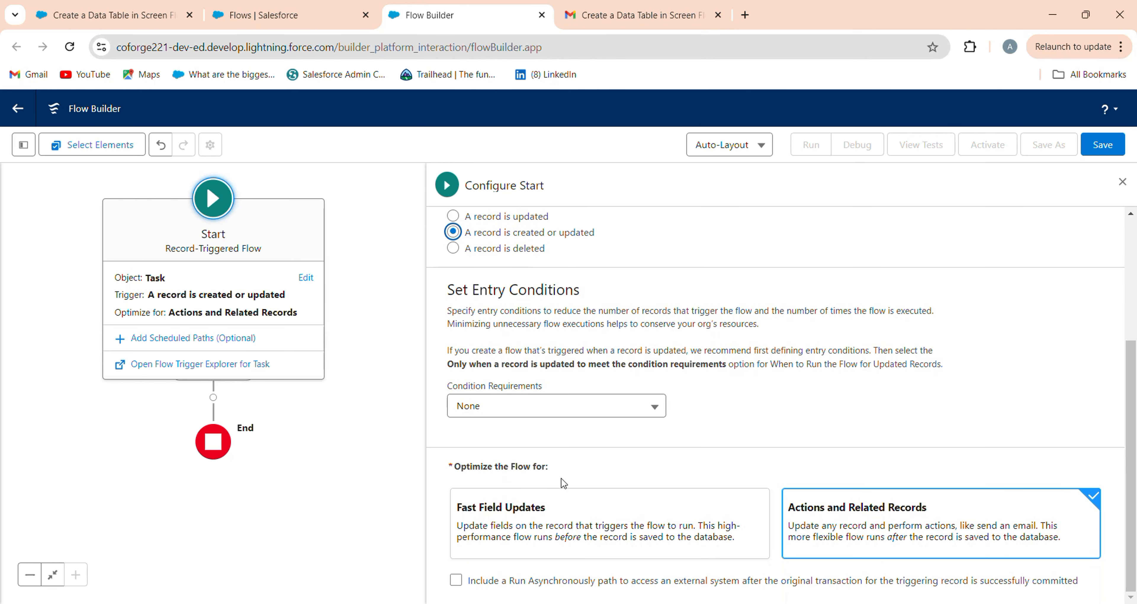
{"action": "left_click", "coordinate": [1123, 181]}
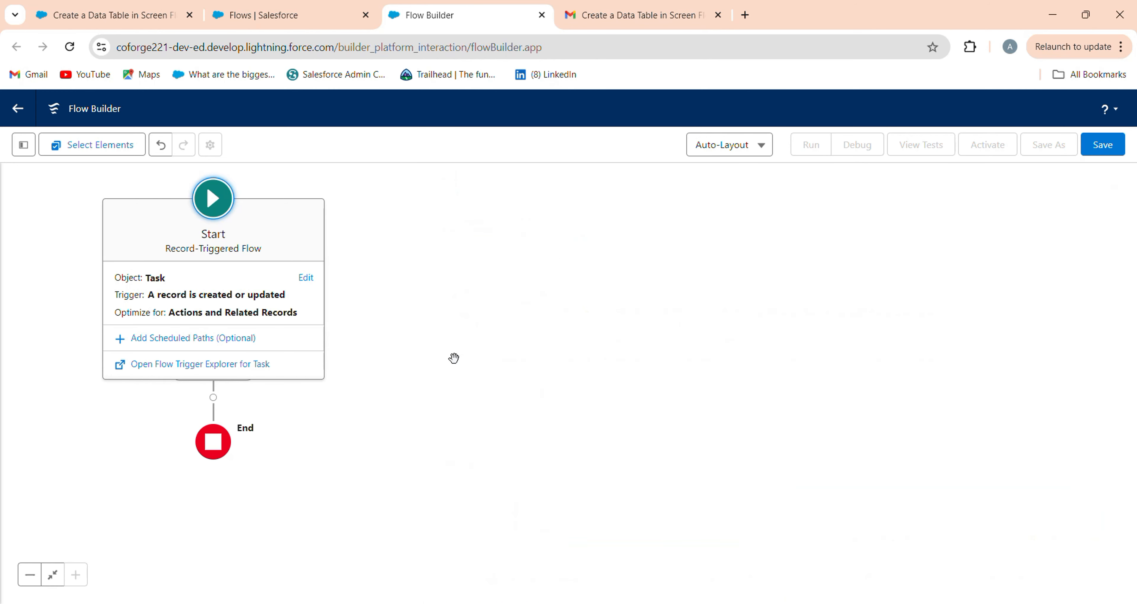
Step: Add a Decision element after the Start element and label it "Check Status as Completed"
{"action": "left_click_drag", "start_coordinate": [454, 358], "coordinate": [546, 292]}
{"action": "left_click", "coordinate": [310, 340]}
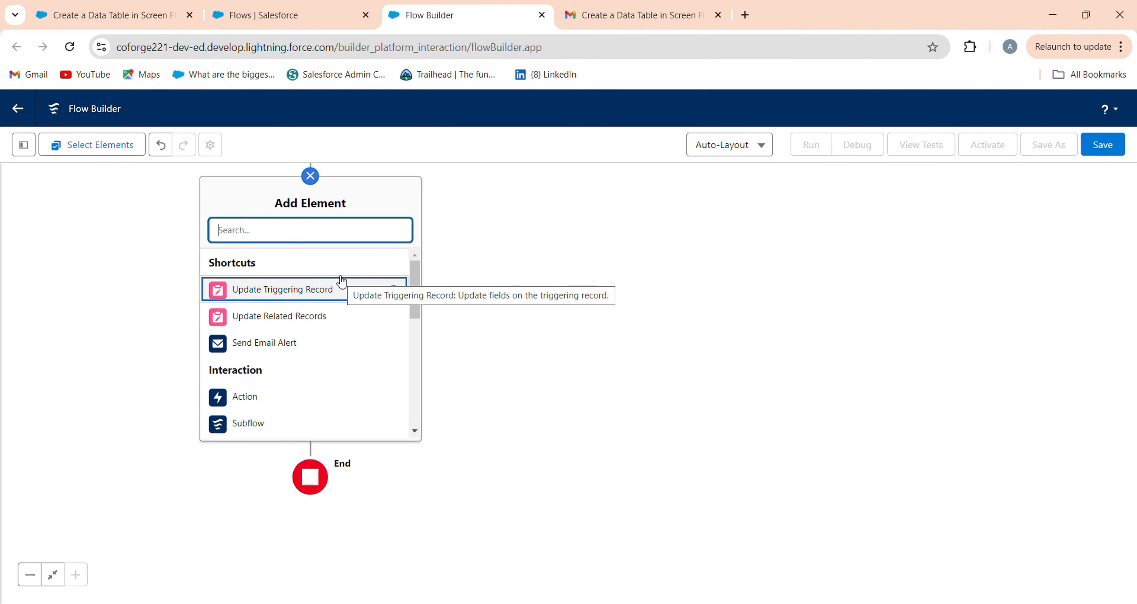
{"action": "type", "text": "dec"}
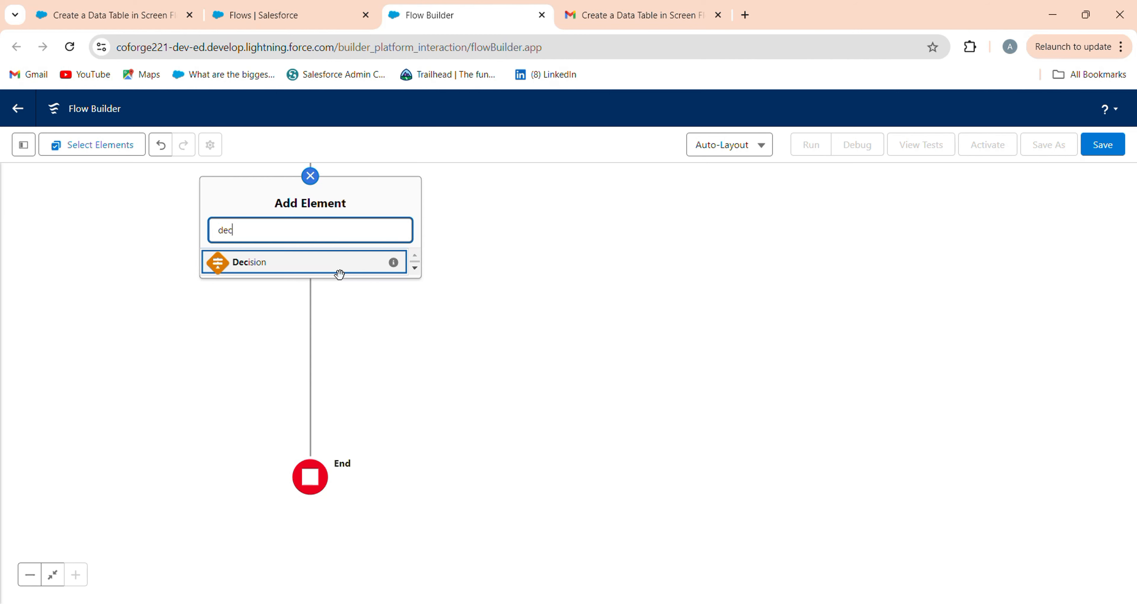
{"action": "left_click", "coordinate": [318, 270]}
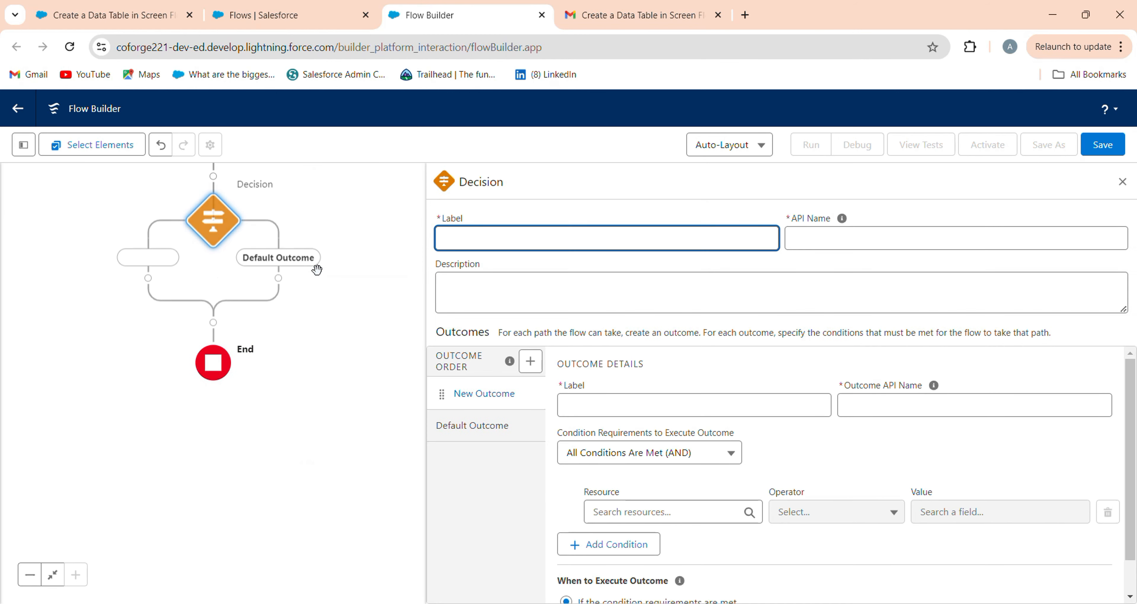
{"action": "type", "text": "Che"}
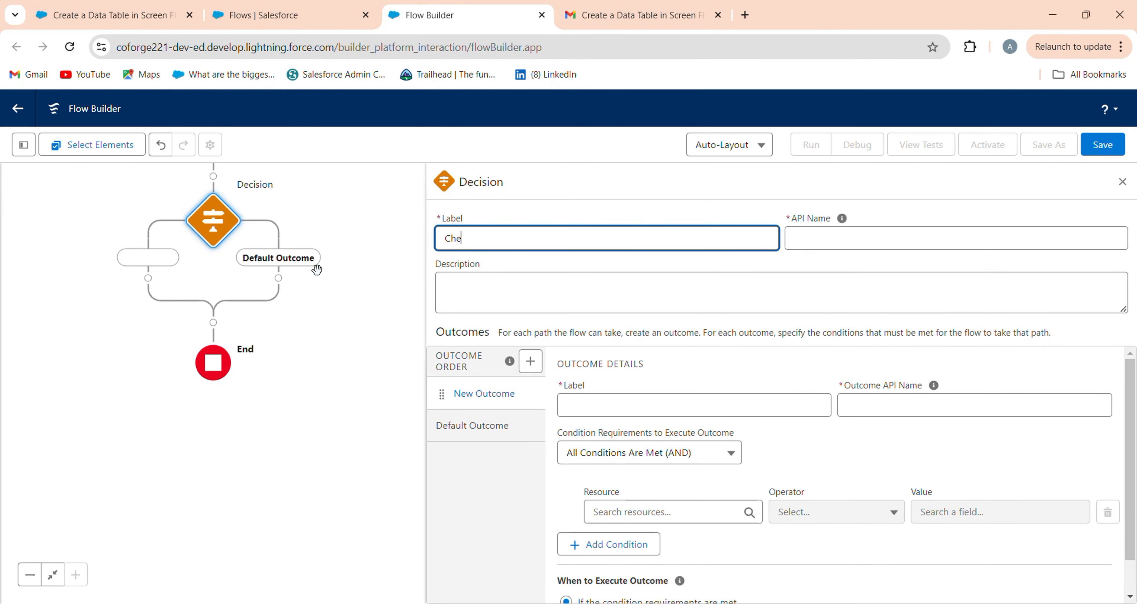
{"action": "type", "text": "ck Status as Completed"}
{"action": "key", "text": "Tab"}
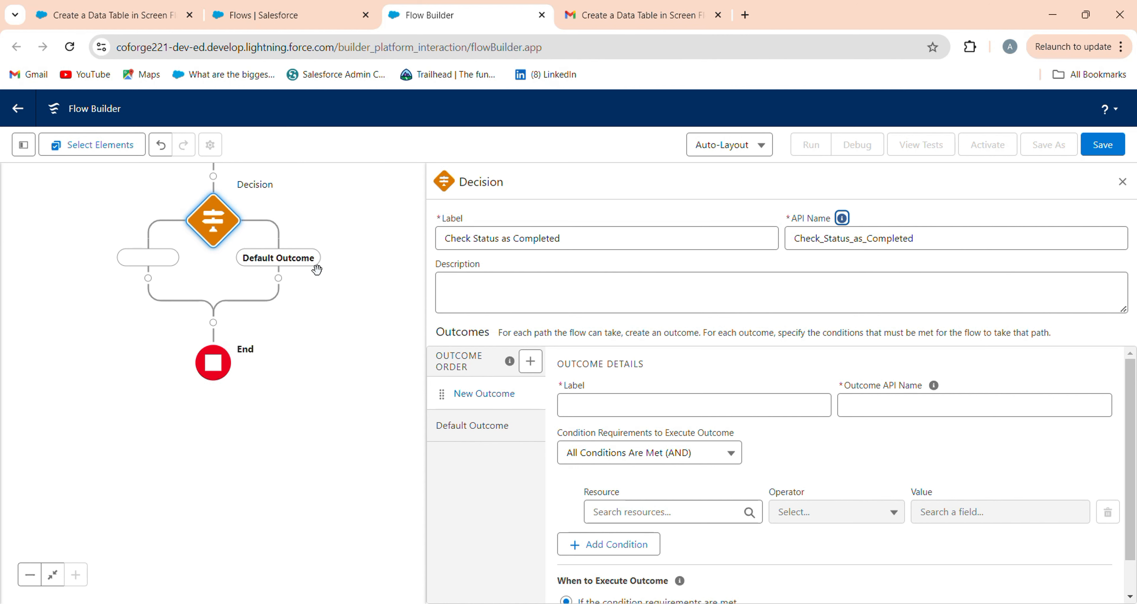
Step: Label the decision's new outcome YES
{"action": "left_click", "coordinate": [623, 415]}
{"action": "type", "text": "YES"}
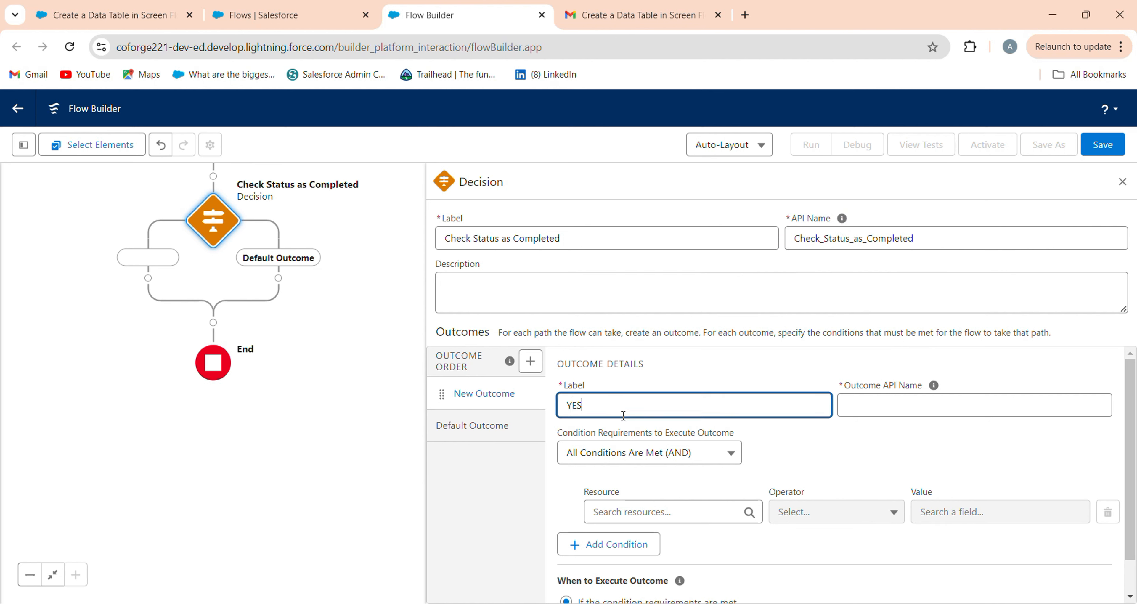
{"action": "left_click", "coordinate": [848, 434]}
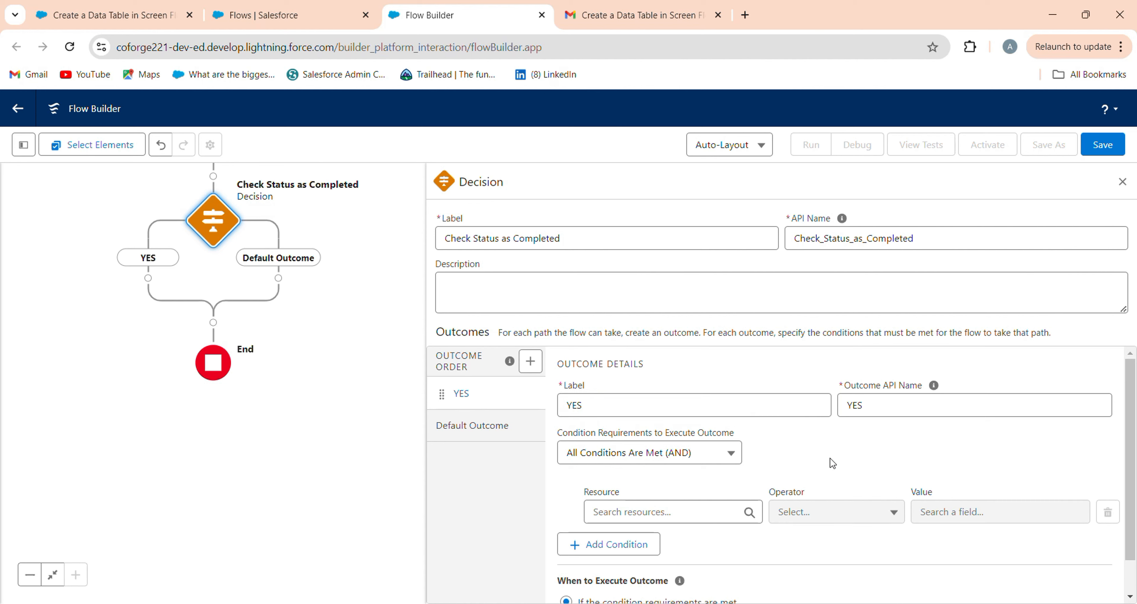
Step: Add two more condition rows to the YES outcome
{"action": "scroll", "coordinate": [724, 482], "scroll_direction": "down", "scroll_amount": 1}
{"action": "left_click", "coordinate": [664, 479]}
{"action": "left_click", "coordinate": [572, 507]}
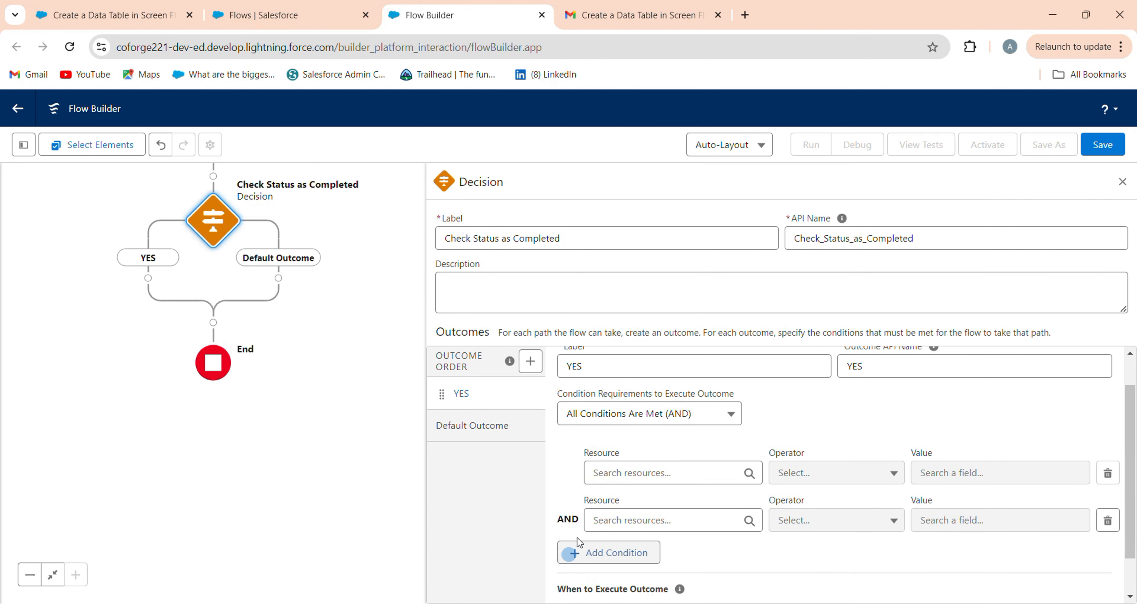
{"action": "left_click", "coordinate": [580, 552]}
{"action": "scroll", "coordinate": [702, 494], "scroll_direction": "down", "scroll_amount": 2}
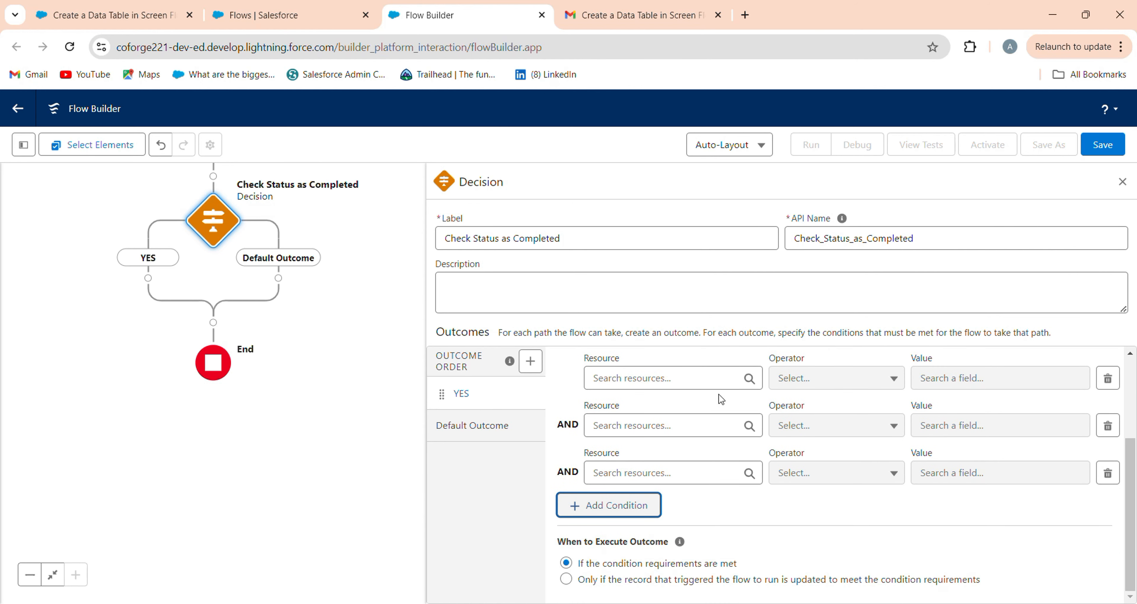
Step: Set the YES outcome's first condition to the Triggering Task's Status field with the Is Changed operator
{"action": "left_click", "coordinate": [727, 378]}
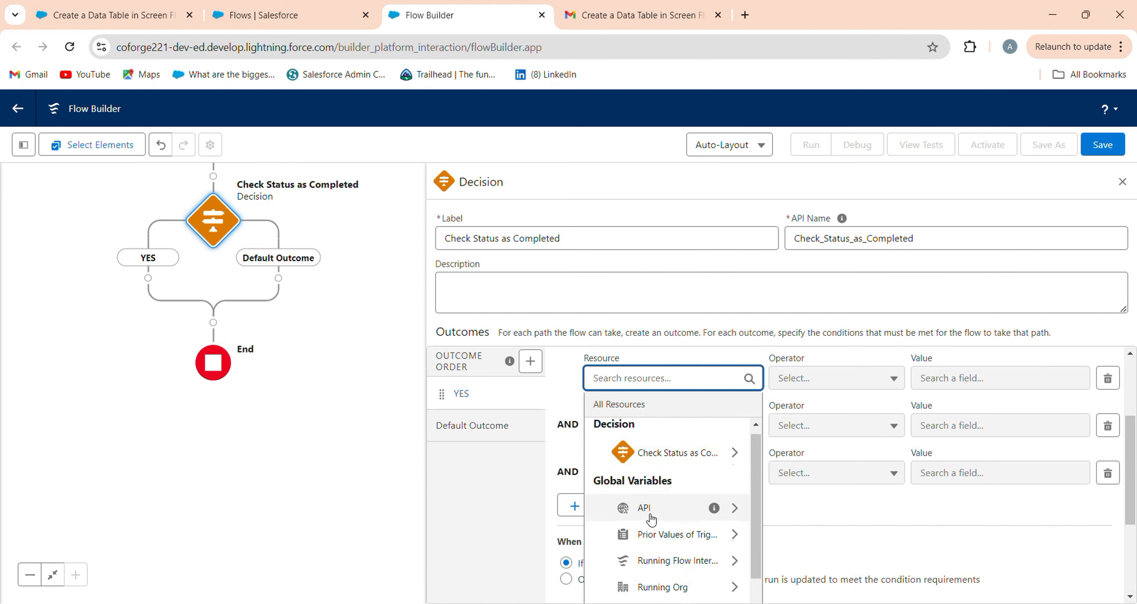
{"action": "scroll", "coordinate": [653, 515], "scroll_direction": "down", "scroll_amount": 6}
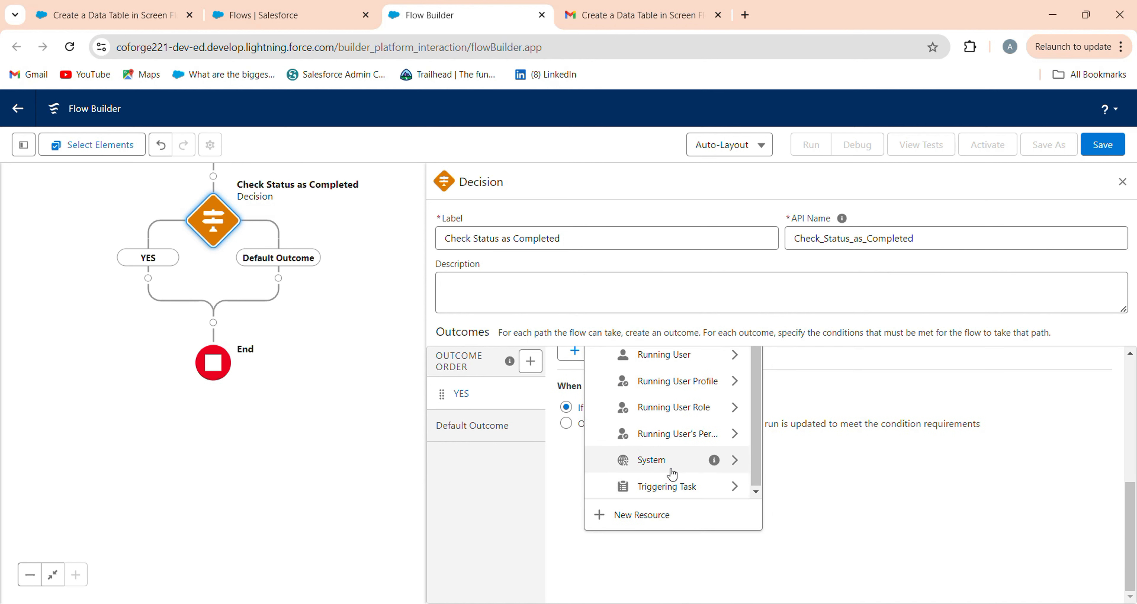
{"action": "left_click", "coordinate": [666, 486]}
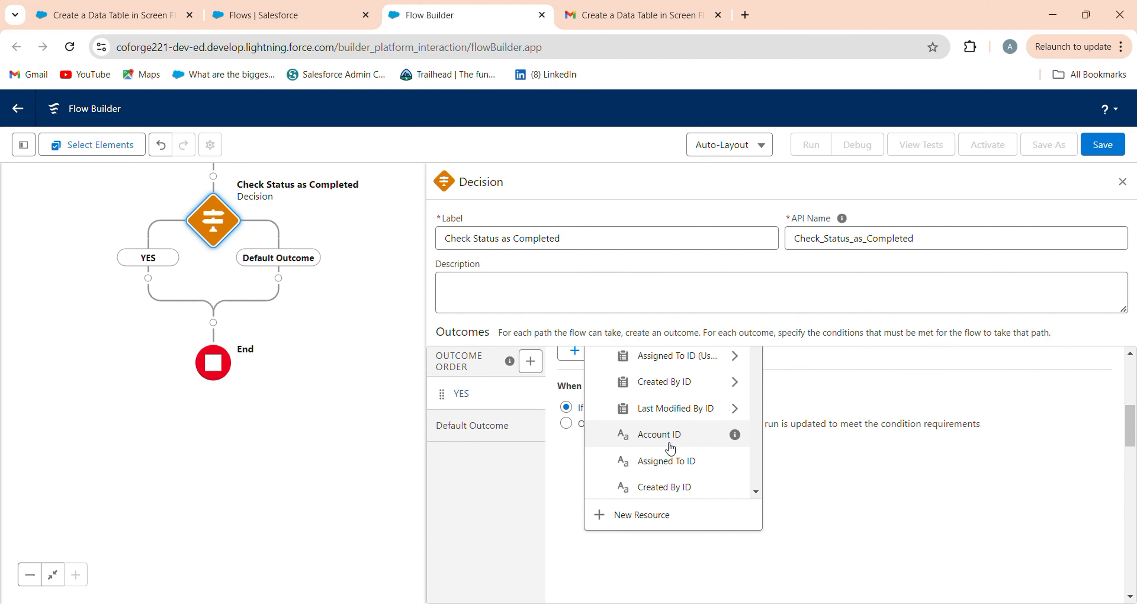
{"action": "type", "text": "st"}
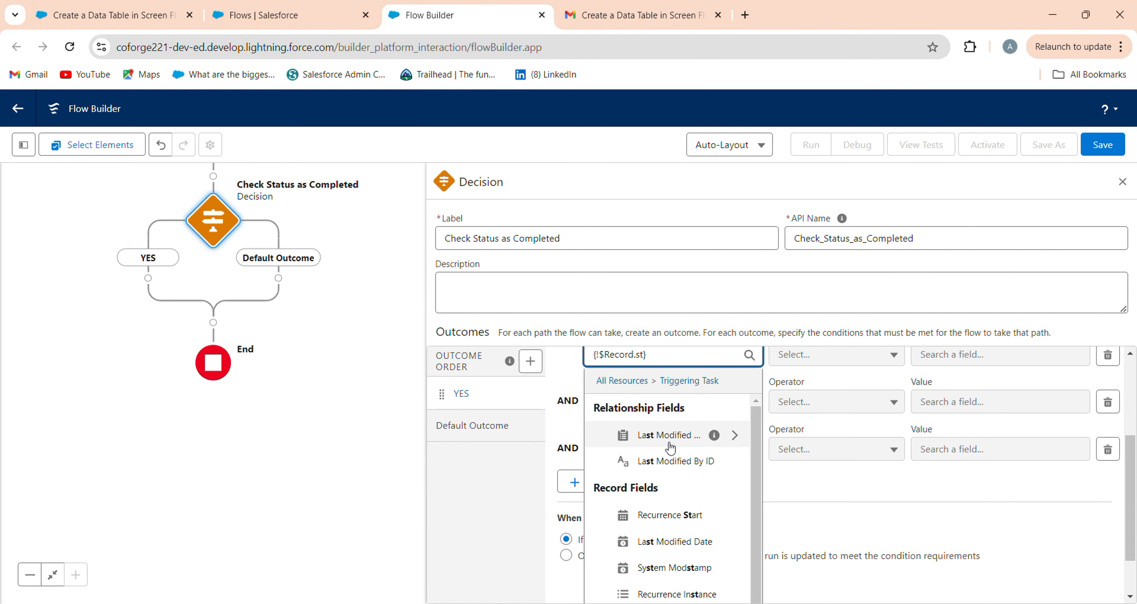
{"action": "type", "text": "atu"}
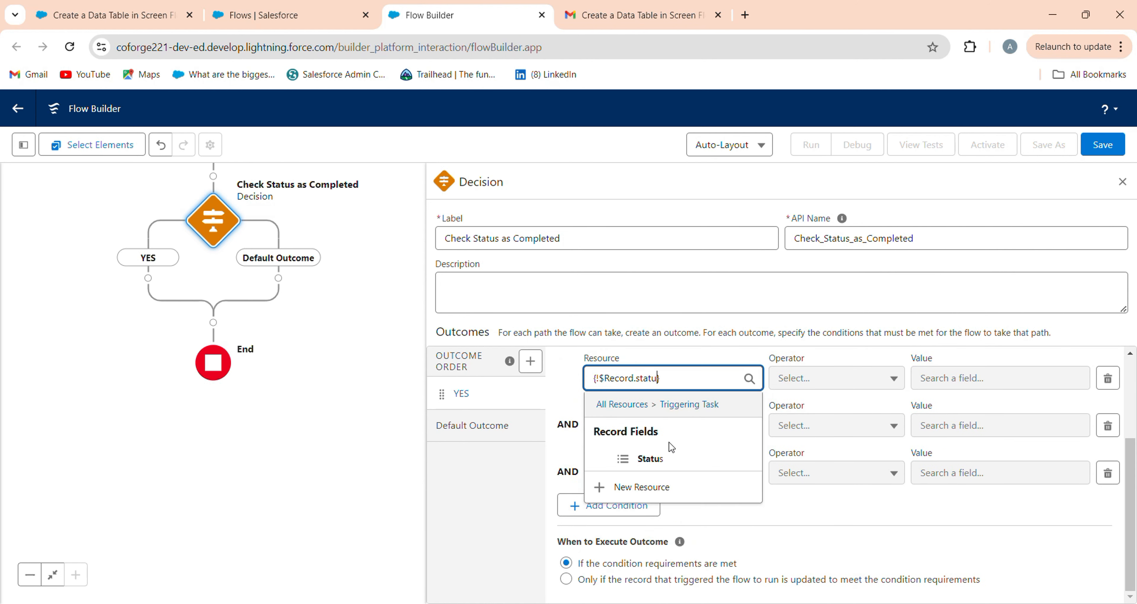
{"action": "left_click", "coordinate": [666, 458]}
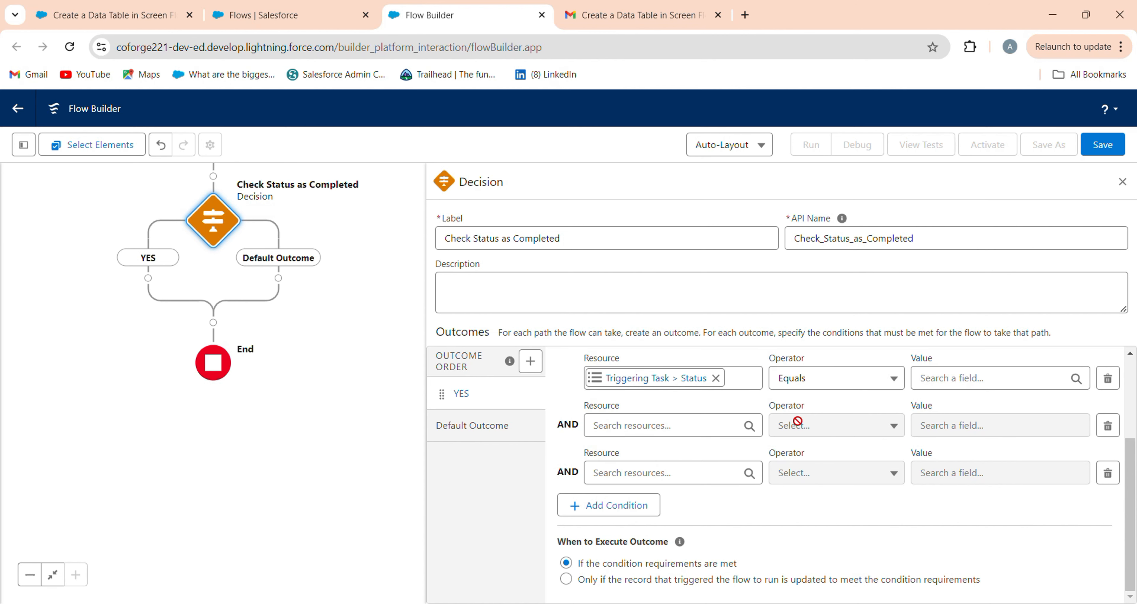
{"action": "left_click", "coordinate": [806, 390]}
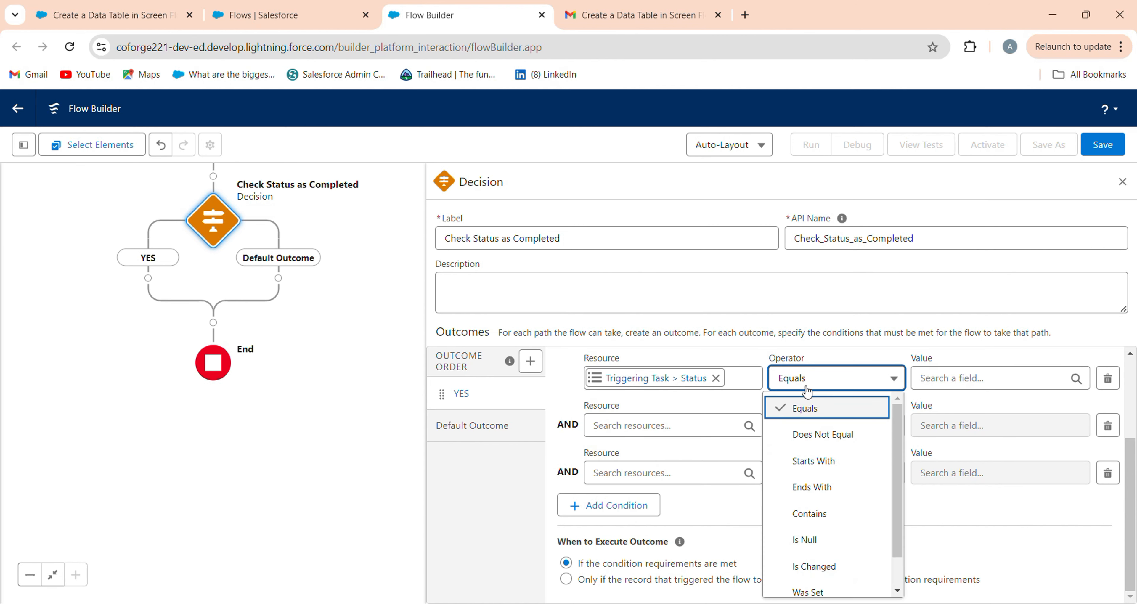
{"action": "left_click", "coordinate": [835, 562]}
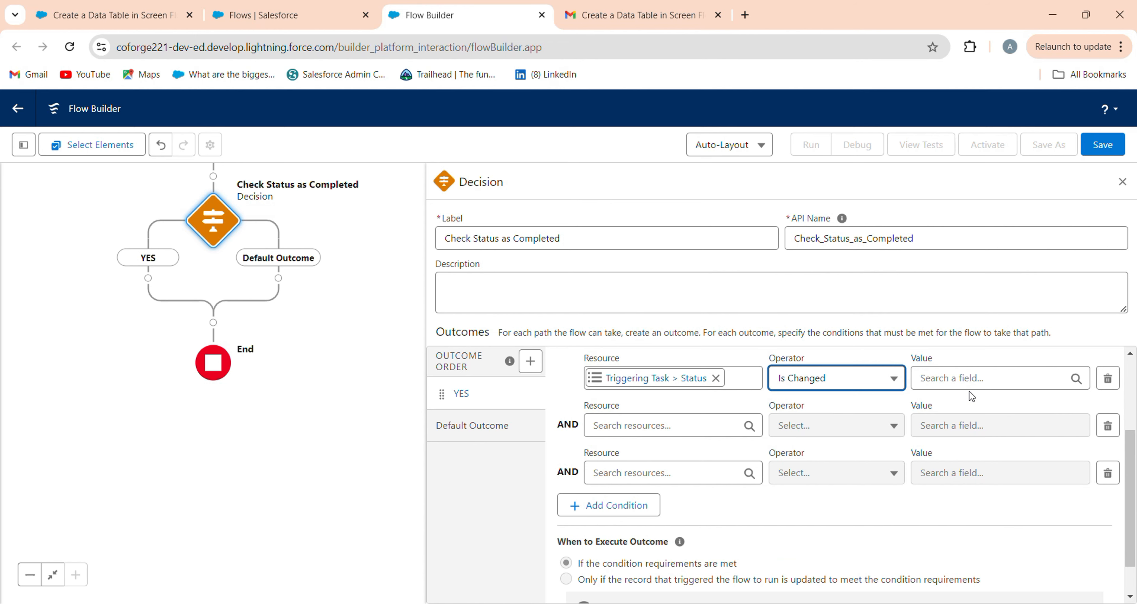
Step: Review the task record's status in Salesforce and its notification email in Gmail, and return to the flow
{"action": "left_click", "coordinate": [111, 15]}
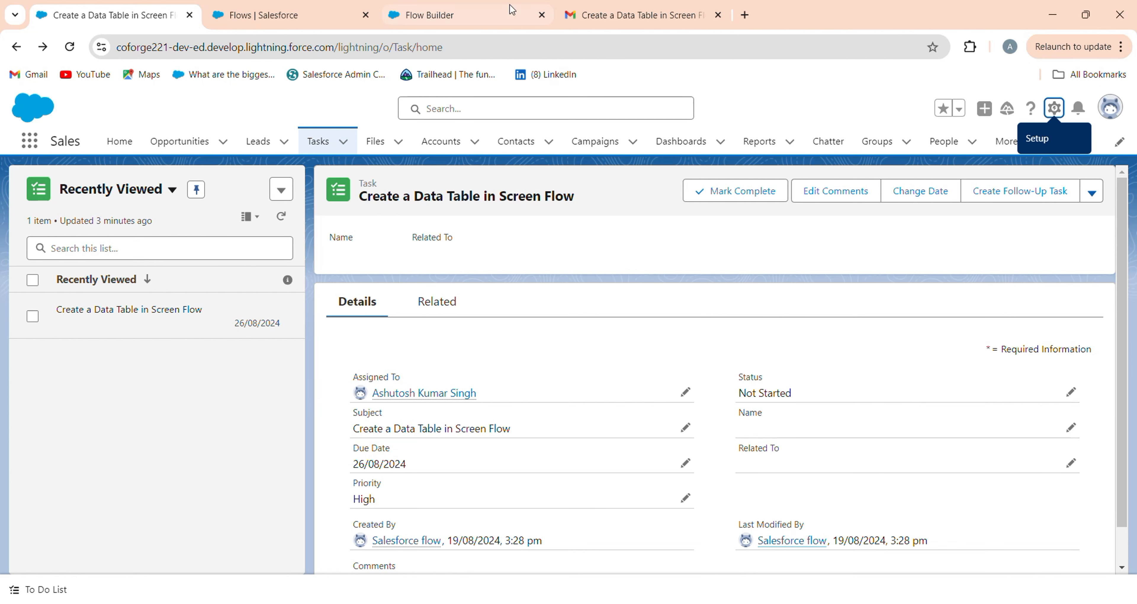
{"action": "left_click", "coordinate": [687, 13]}
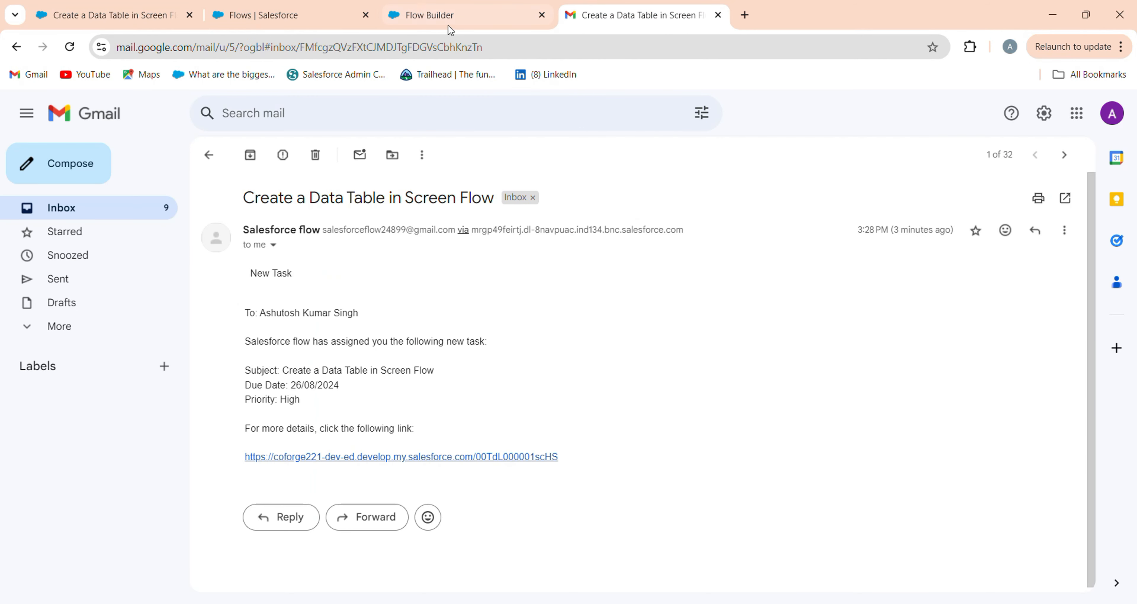
{"action": "left_click", "coordinate": [421, 9]}
Step: Try to choose a value for the Status condition by searching the resources for "com"
{"action": "left_click", "coordinate": [965, 378]}
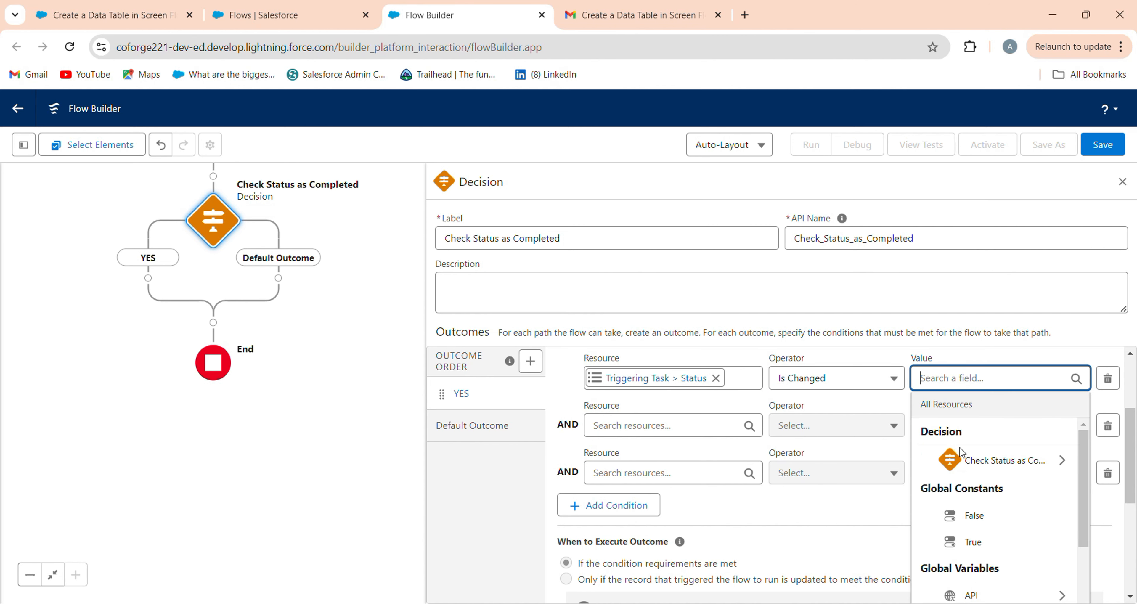
{"action": "scroll", "coordinate": [967, 506], "scroll_direction": "down", "scroll_amount": 3}
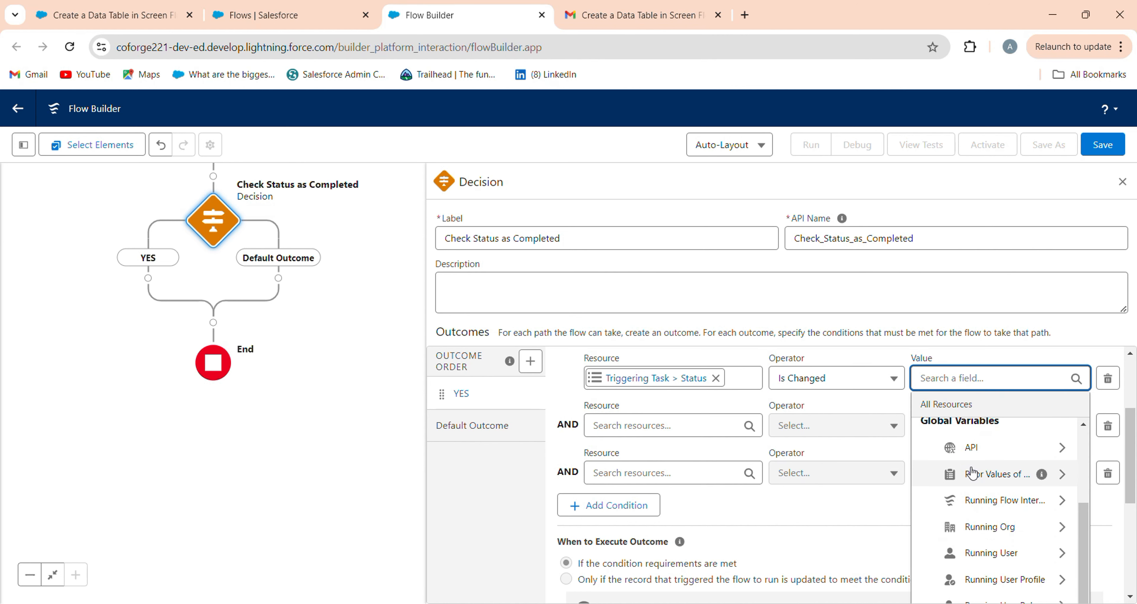
{"action": "type", "text": "com"}
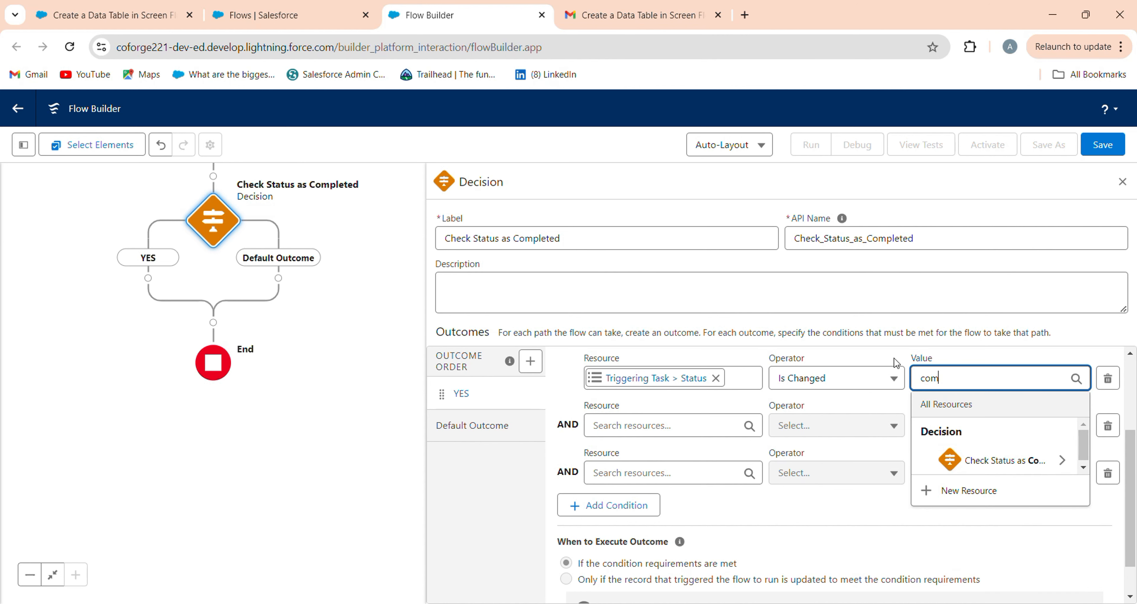
{"action": "left_click", "coordinate": [335, 390]}
Step: Switch the flow canvas to Free-Form layout and show the flow's resource manager
{"action": "left_click", "coordinate": [740, 148]}
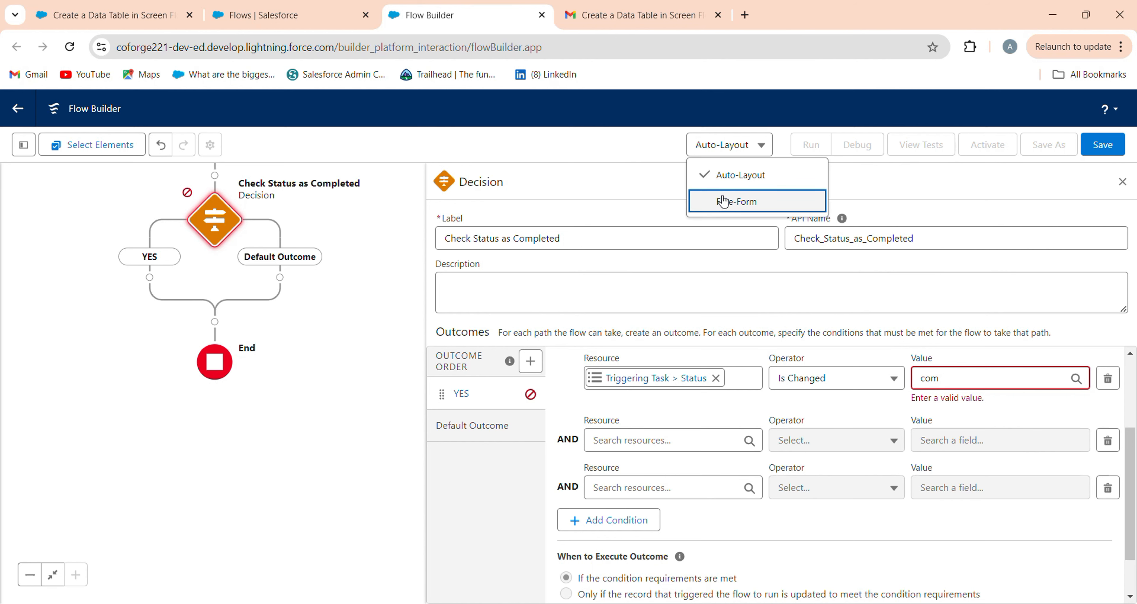
{"action": "left_click", "coordinate": [723, 199]}
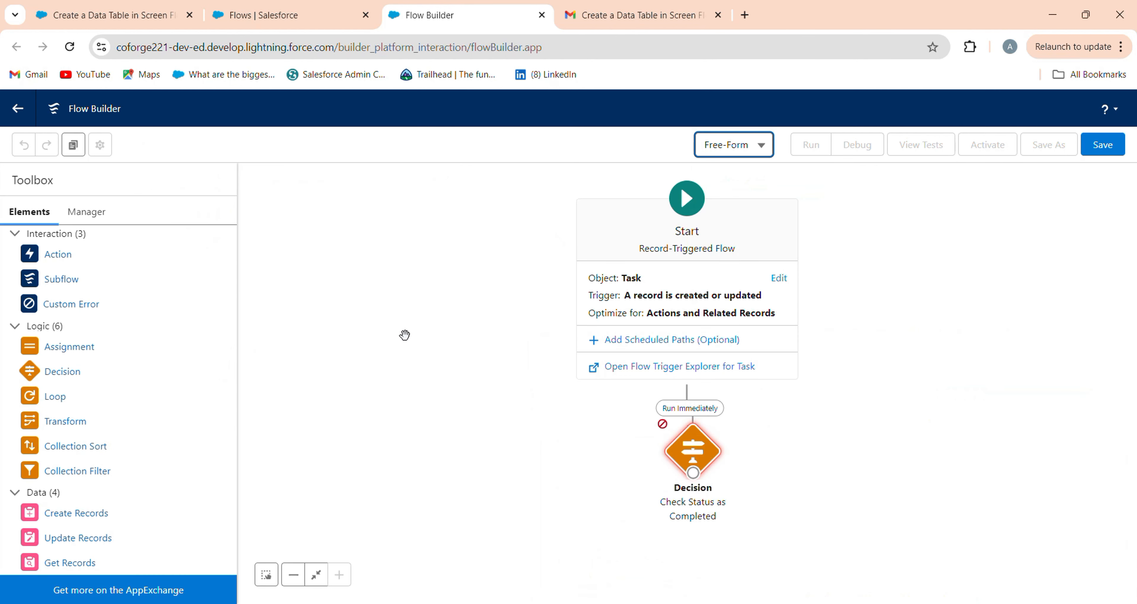
{"action": "left_click", "coordinate": [84, 217]}
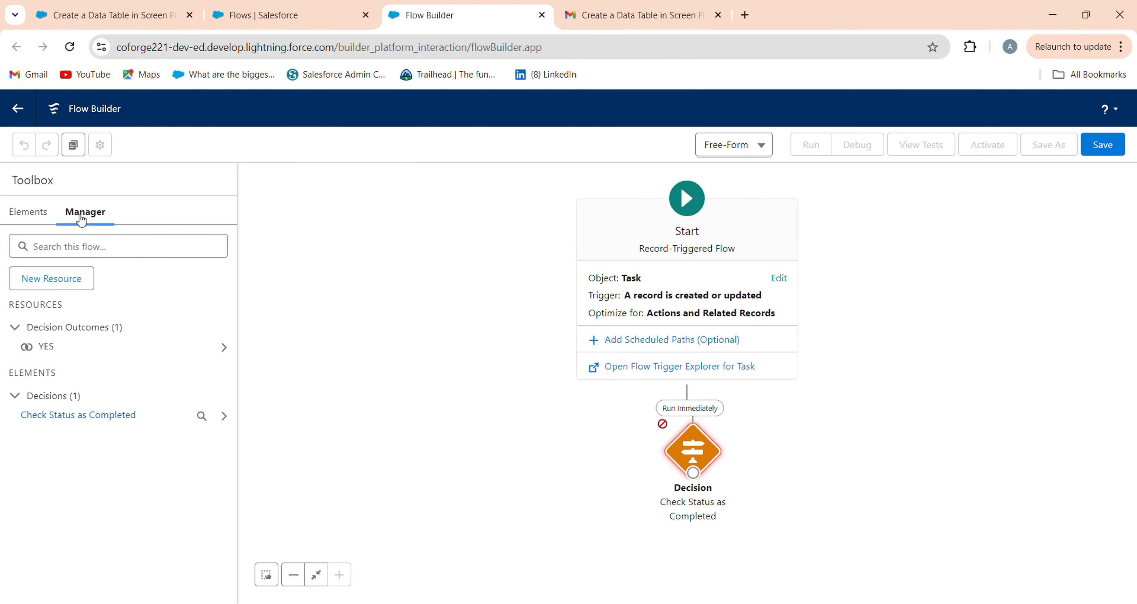
Step: Start a new Text Template resource with the API name Email_Text_Template
{"action": "left_click", "coordinate": [64, 280]}
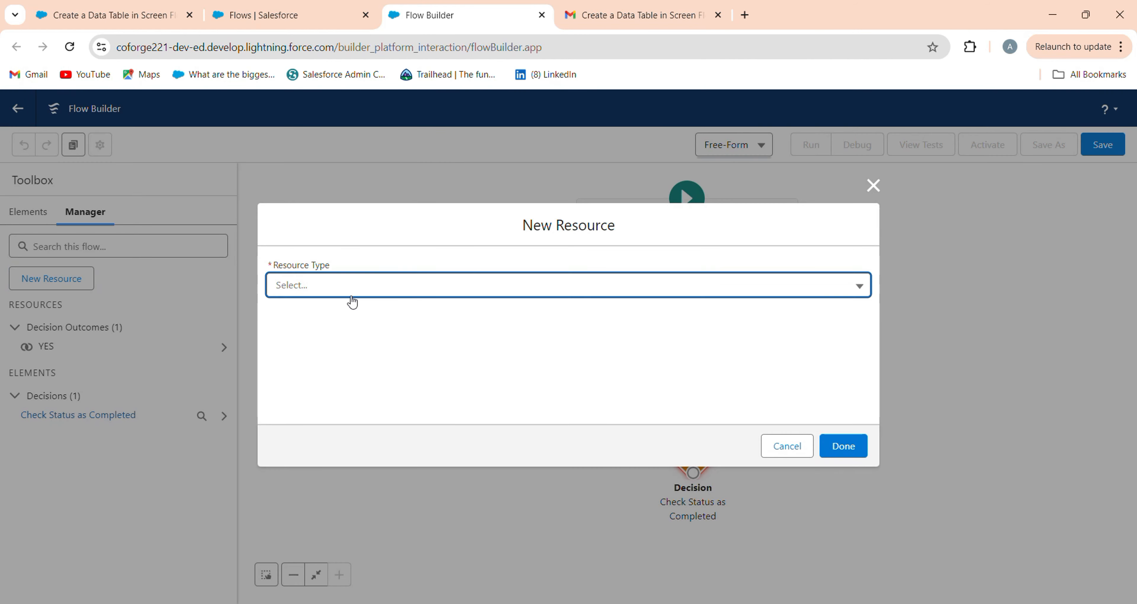
{"action": "left_click", "coordinate": [350, 293]}
{"action": "left_click", "coordinate": [333, 417]}
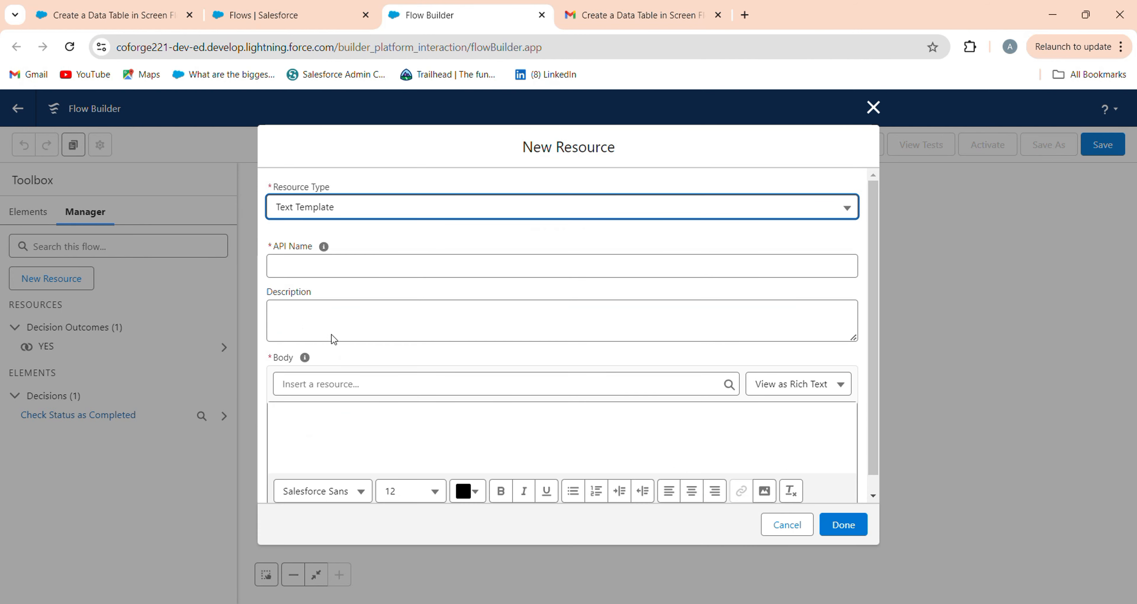
{"action": "left_click", "coordinate": [324, 270]}
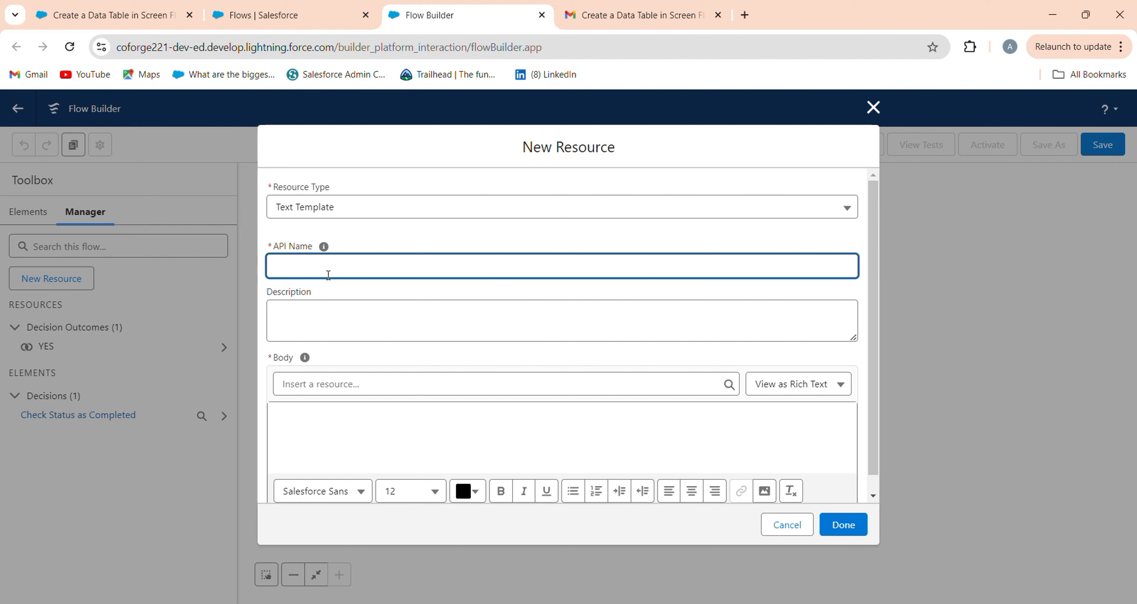
{"action": "type", "text": "Email_Text_Template"}
Step: Write the greeting "Hi {!$Record.CreatedBy.FirstName}," in the template body, followed by a new line reading "Your Task Subject is"
{"action": "left_click", "coordinate": [368, 421]}
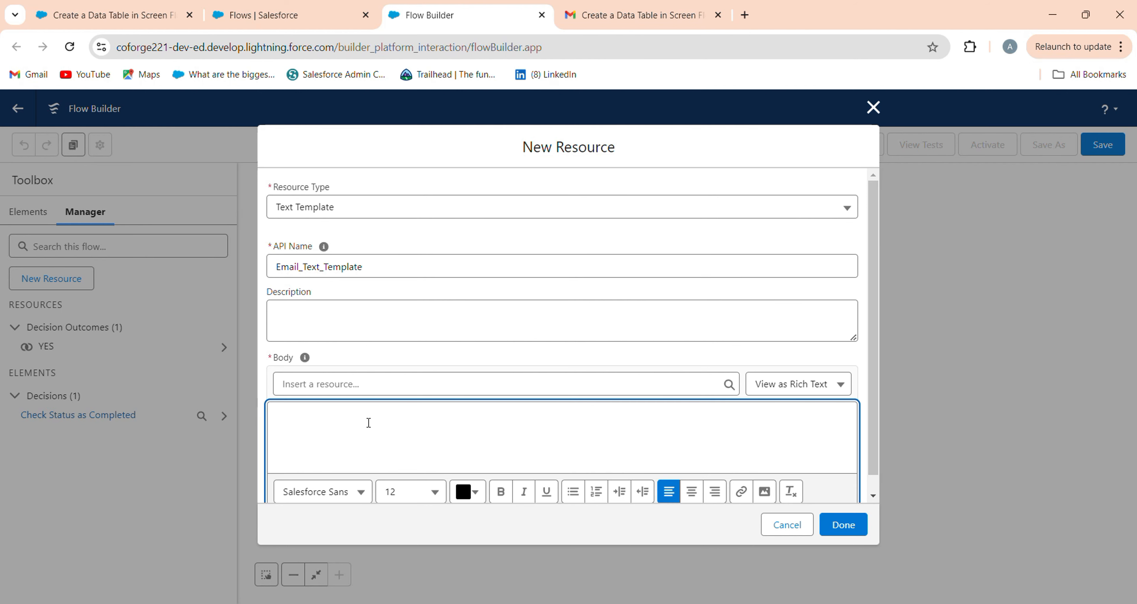
{"action": "type", "text": "Hi"}
{"action": "left_click", "coordinate": [374, 389]}
{"action": "scroll", "coordinate": [376, 503], "scroll_direction": "down", "scroll_amount": 2}
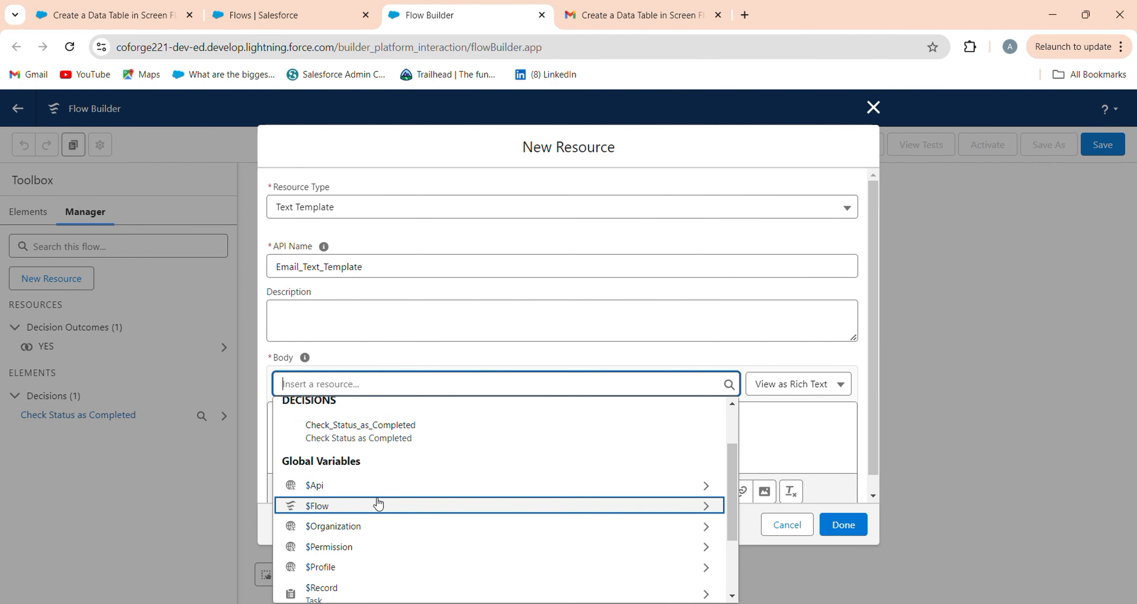
{"action": "scroll", "coordinate": [393, 461], "scroll_direction": "down", "scroll_amount": 2}
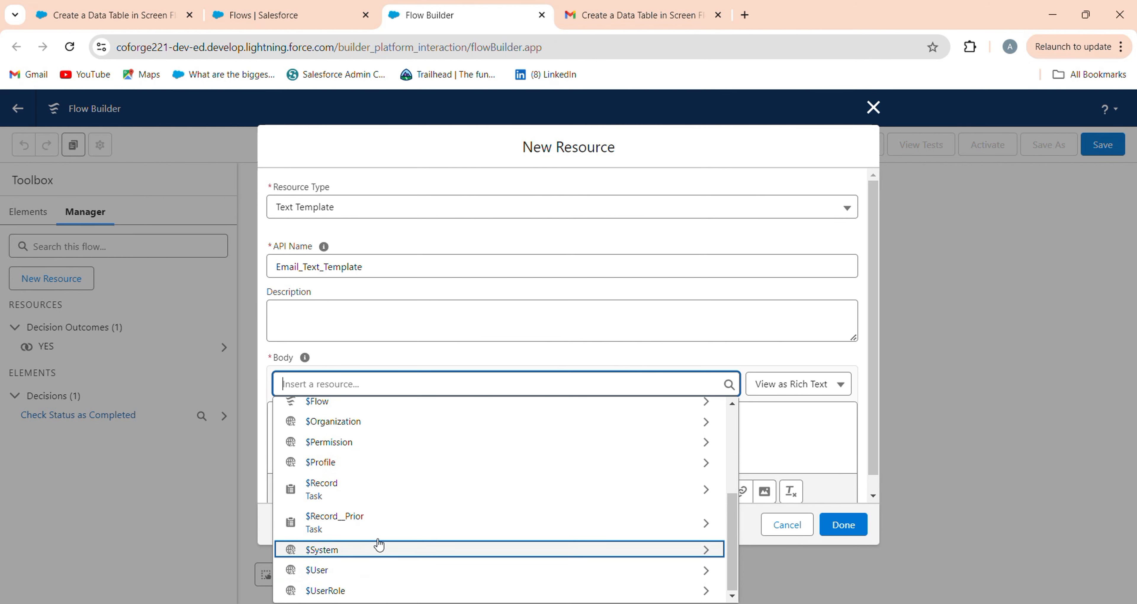
{"action": "left_click", "coordinate": [397, 490]}
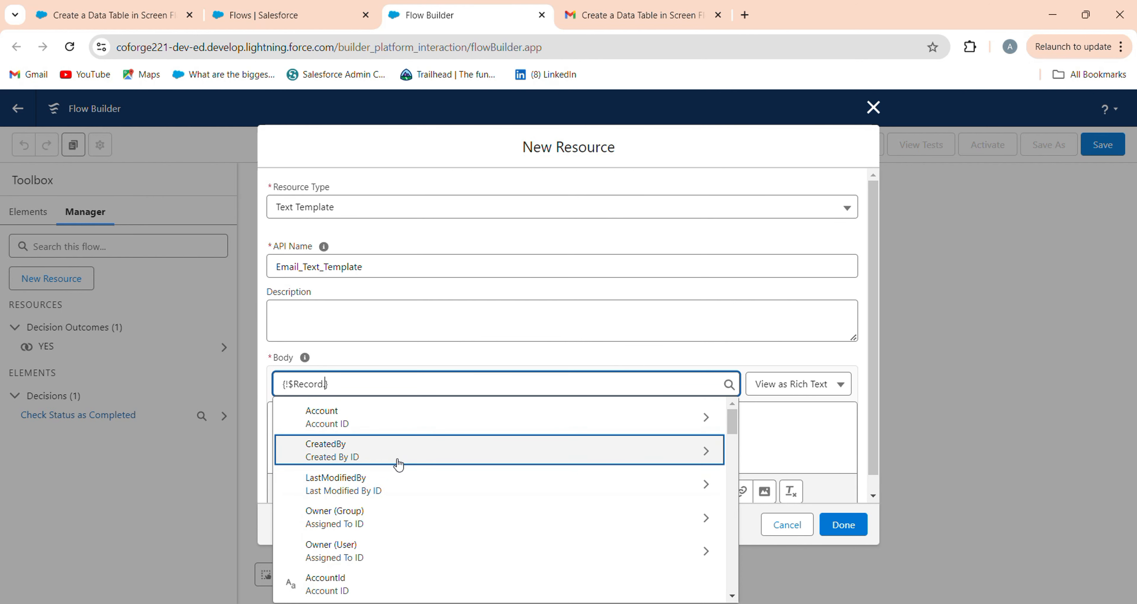
{"action": "type", "text": "cre"}
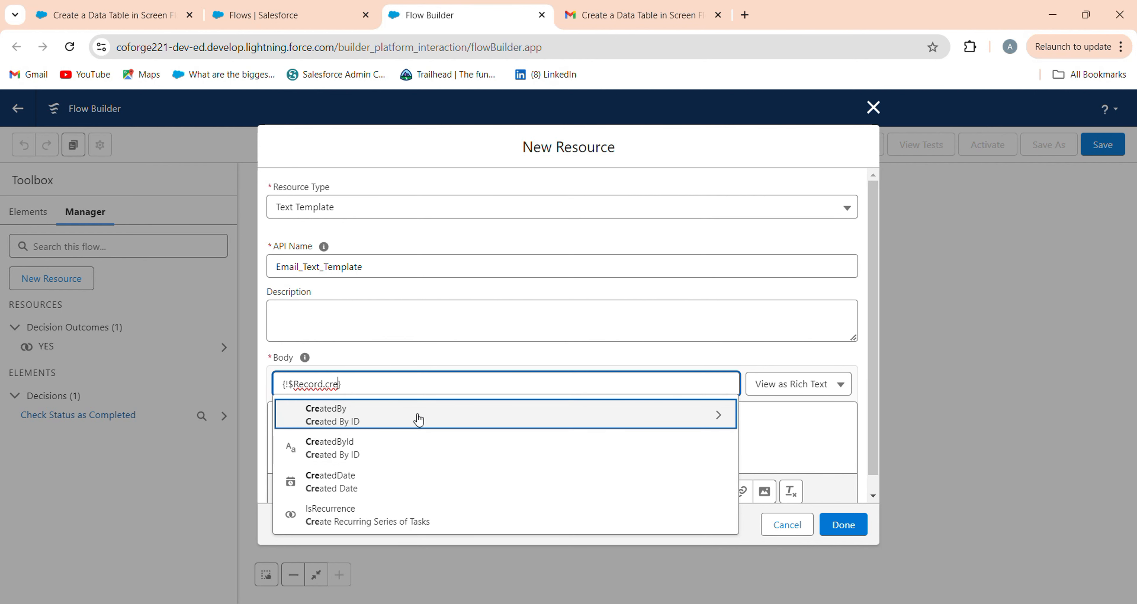
{"action": "left_click", "coordinate": [453, 420]}
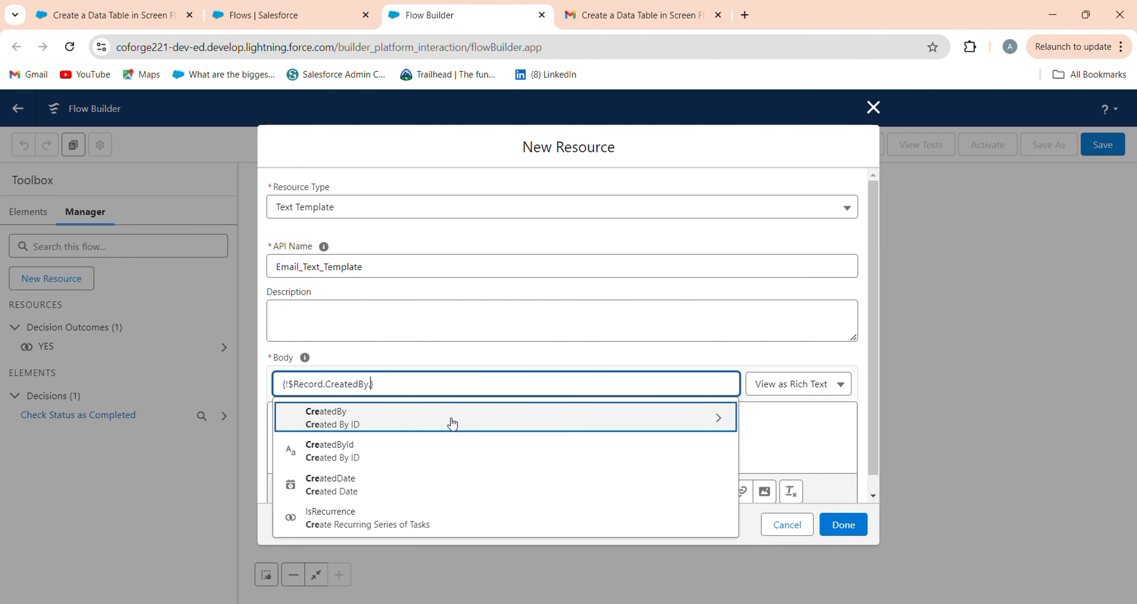
{"action": "type", "text": "fir"}
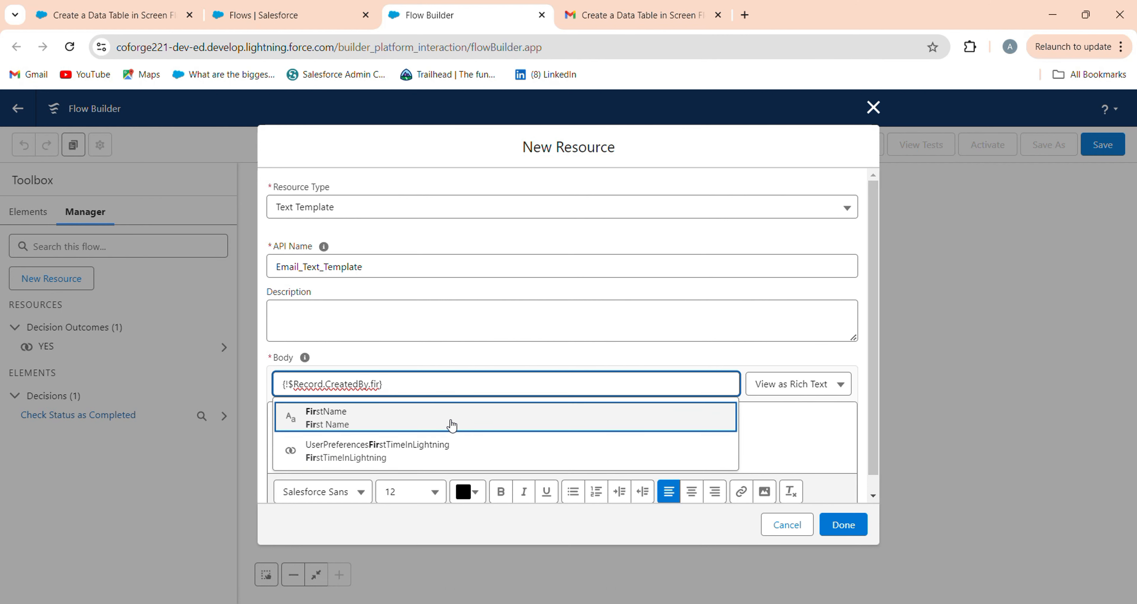
{"action": "left_click", "coordinate": [452, 425]}
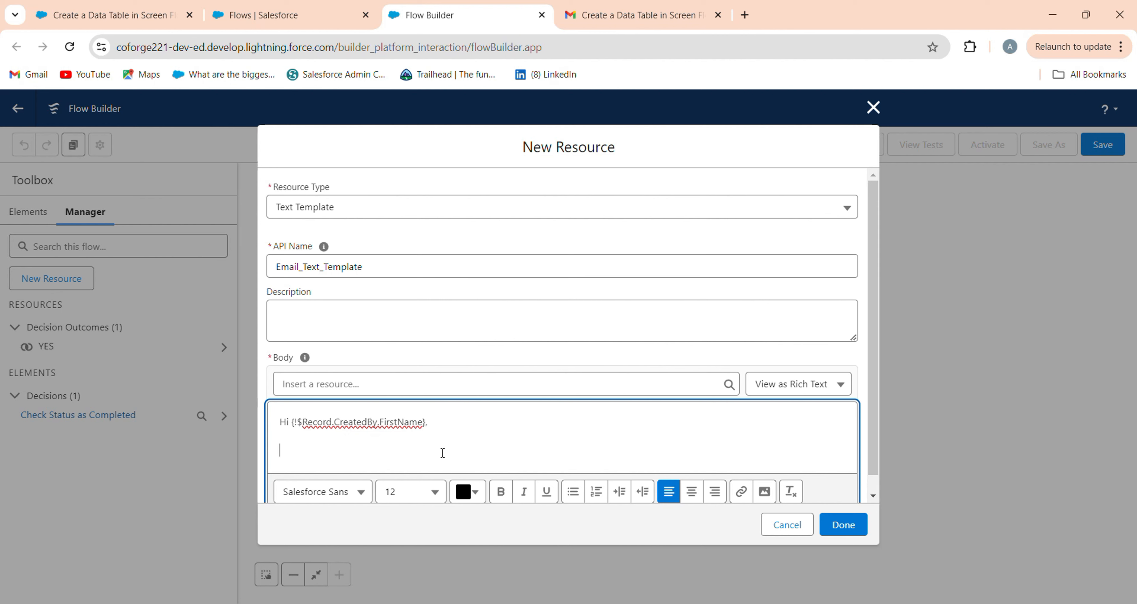
{"action": "type", "text": "Your Task Subject is"}
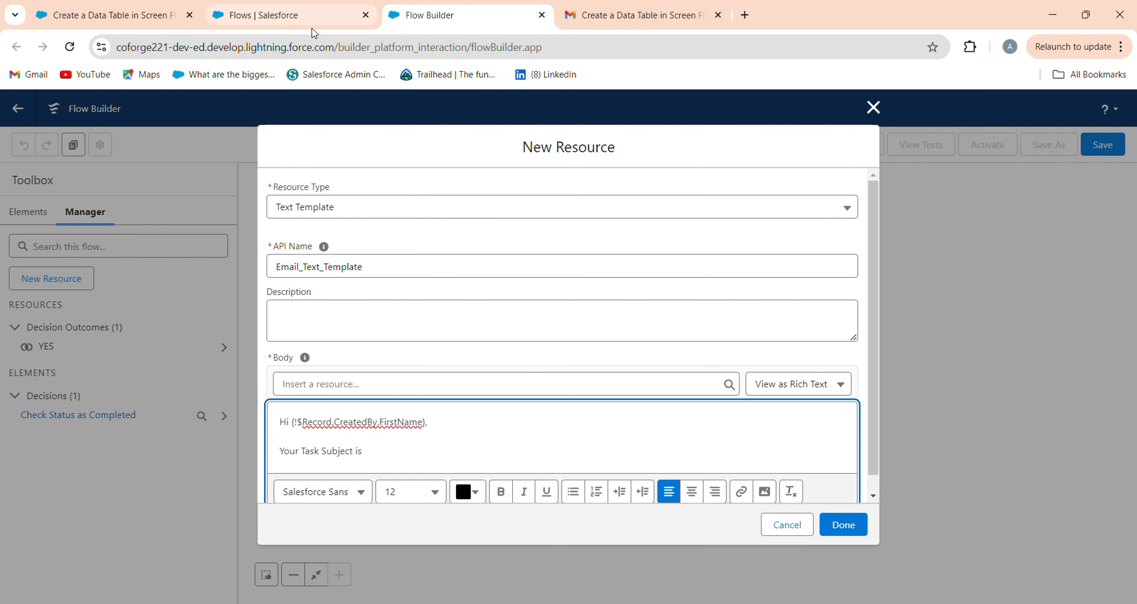
Step: Look up the org's domains in Salesforce Setup and open the My Domain settings
{"action": "left_click", "coordinate": [311, 17]}
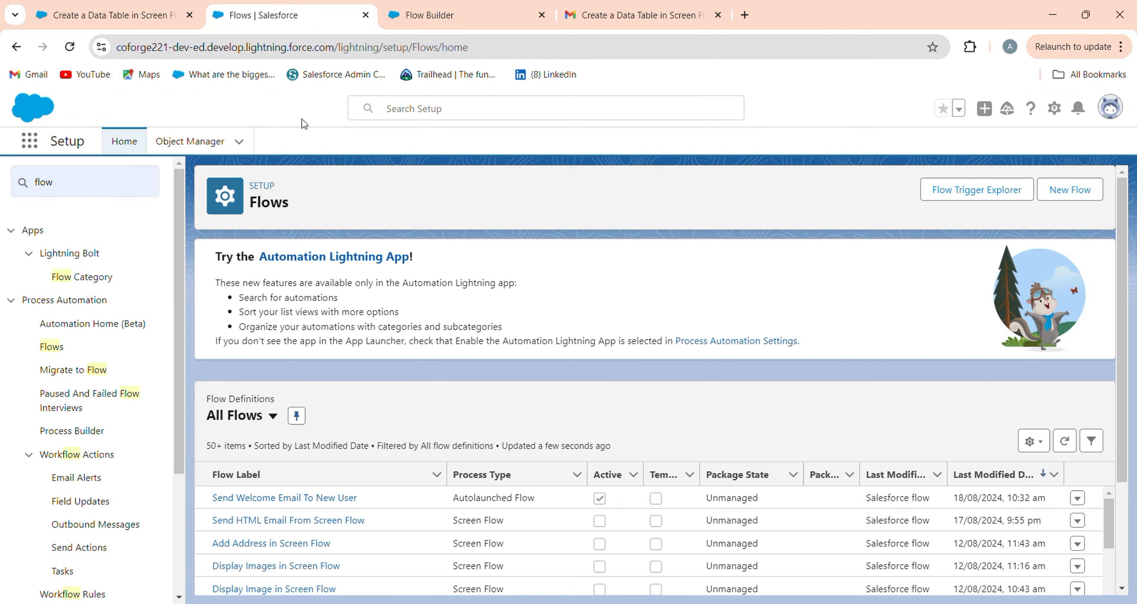
{"action": "left_click", "coordinate": [87, 178]}
{"action": "type", "text": "d"}
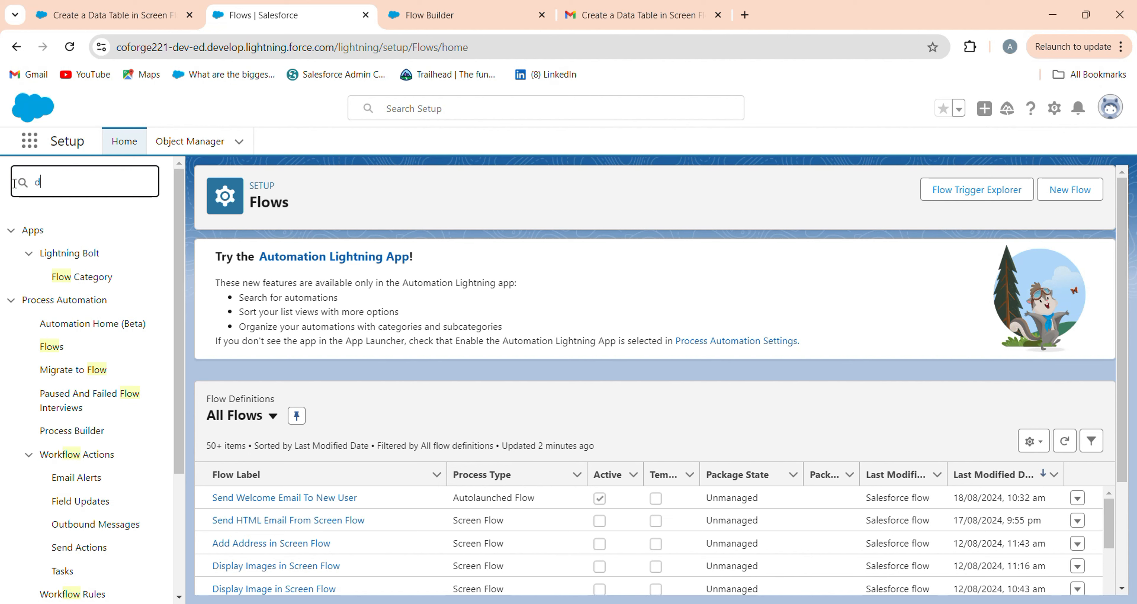
{"action": "type", "text": "omai"}
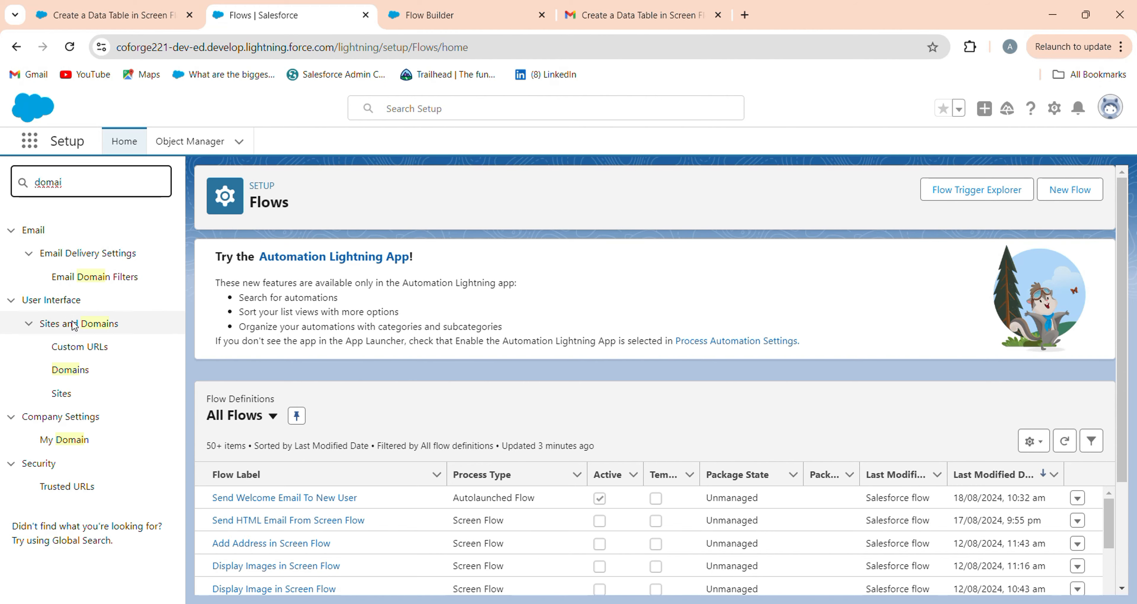
{"action": "left_click", "coordinate": [63, 371]}
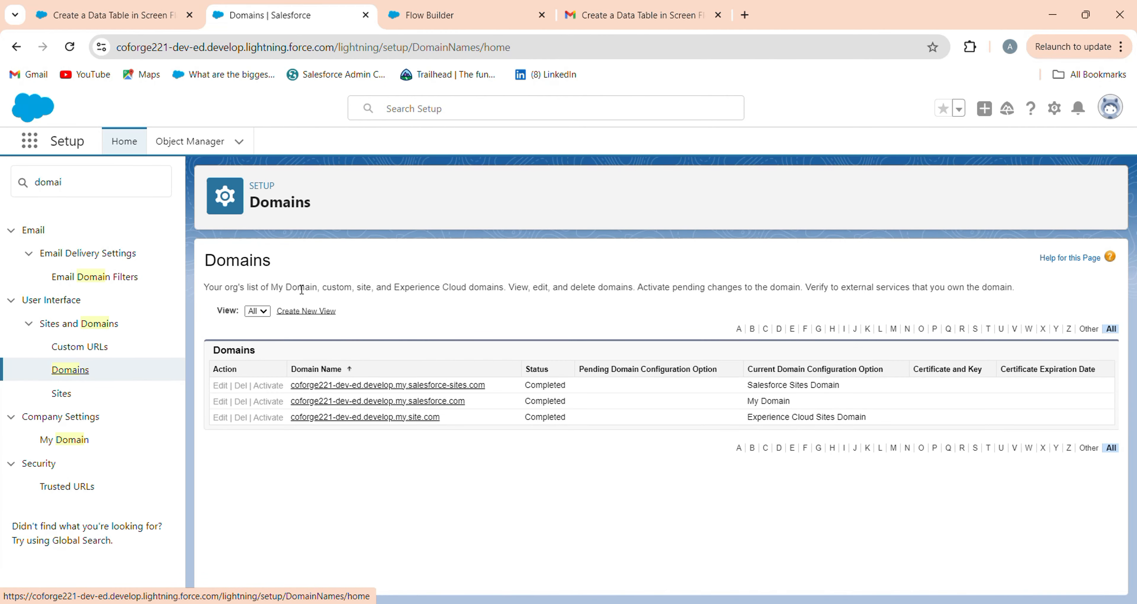
{"action": "left_click", "coordinate": [332, 400]}
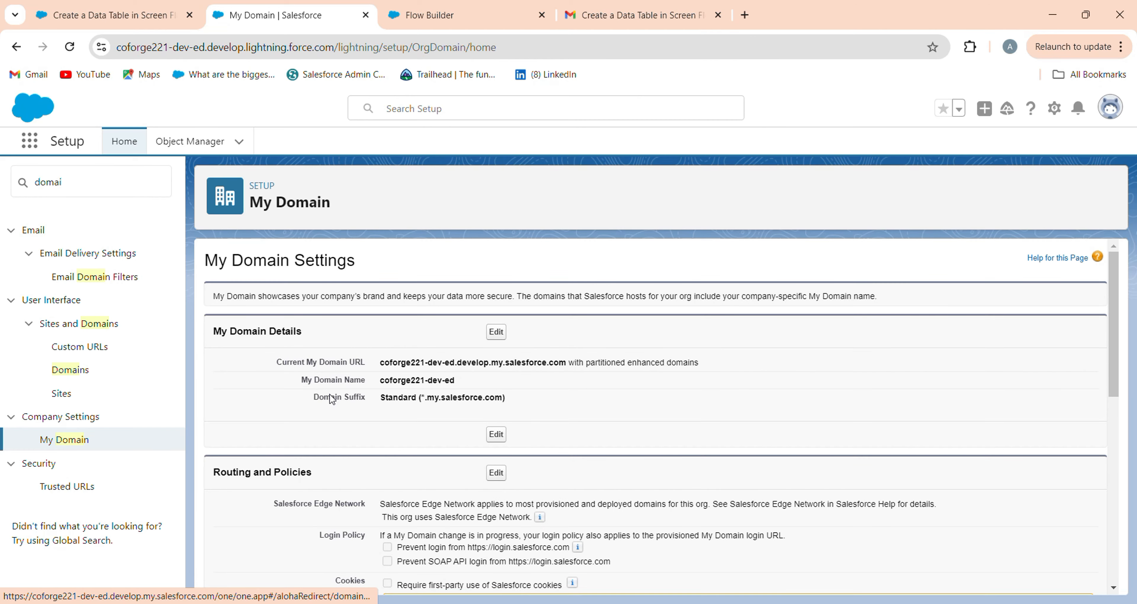
Step: Copy the org's base URL from the browser address and paste it after "Your Task Subject is" in the template body, ending with a slash
{"action": "left_click", "coordinate": [242, 55]}
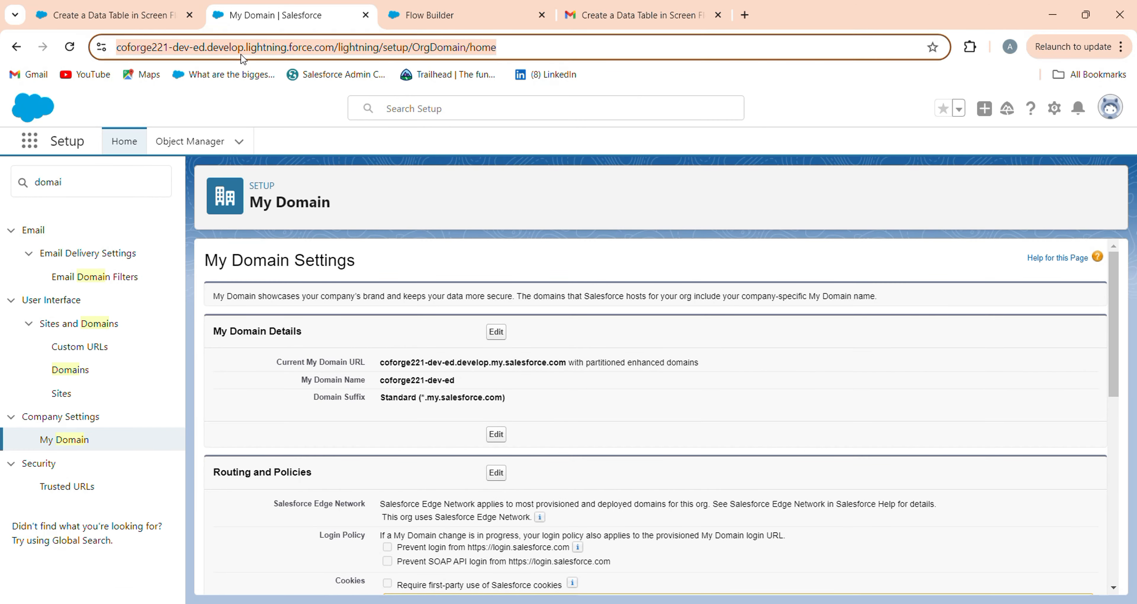
{"action": "double_click", "coordinate": [241, 55]}
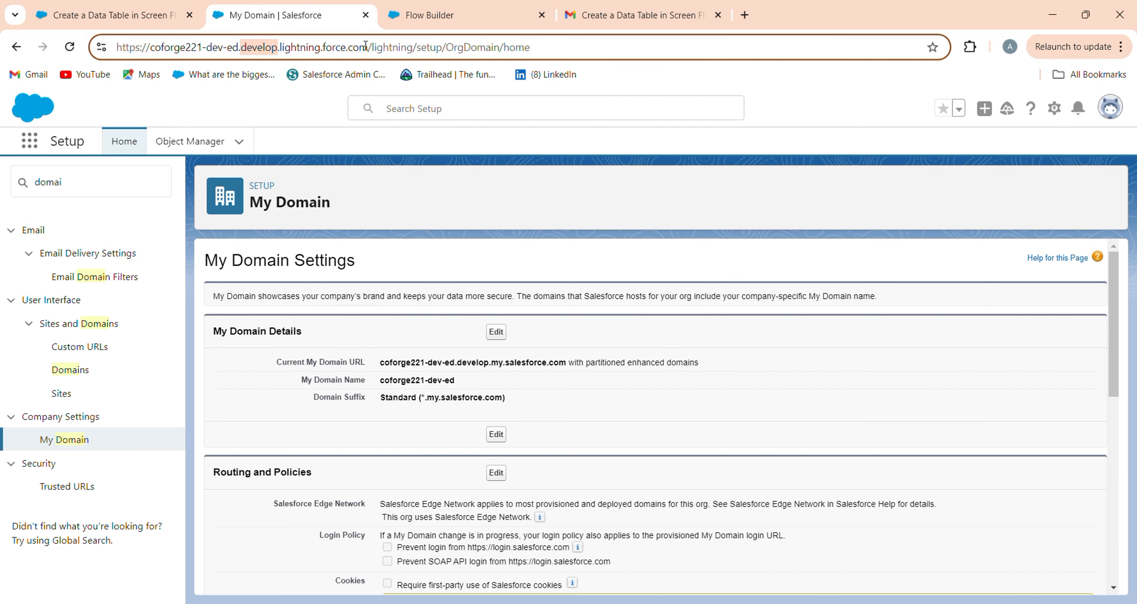
{"action": "left_click_drag", "start_coordinate": [366, 47], "coordinate": [117, 48]}
{"action": "key", "text": "ctrl+c"}
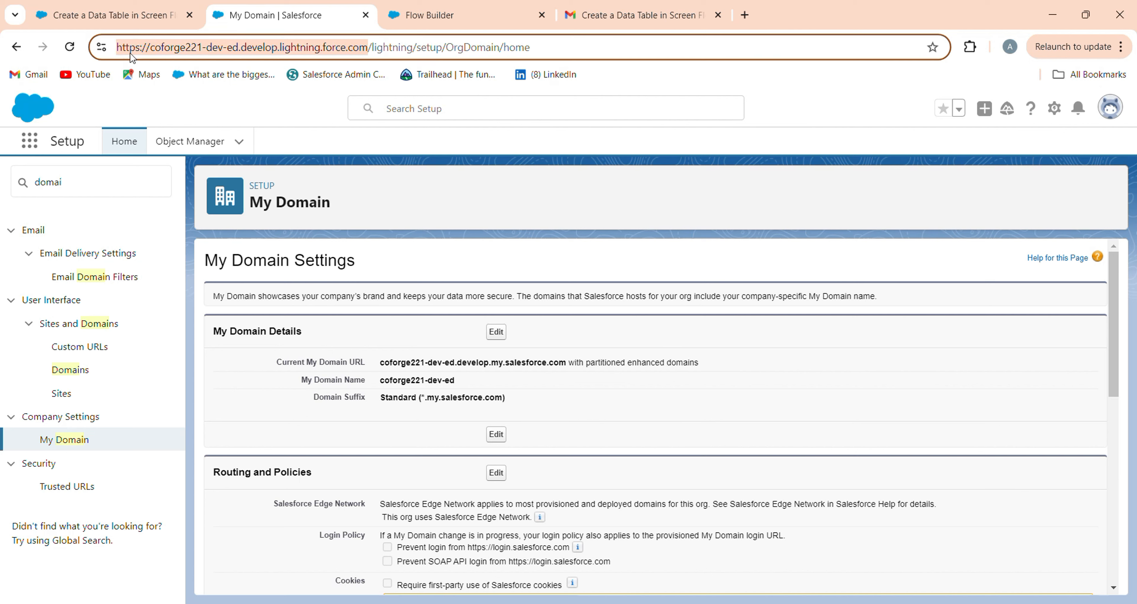
{"action": "key", "text": "ctrl+Tab"}
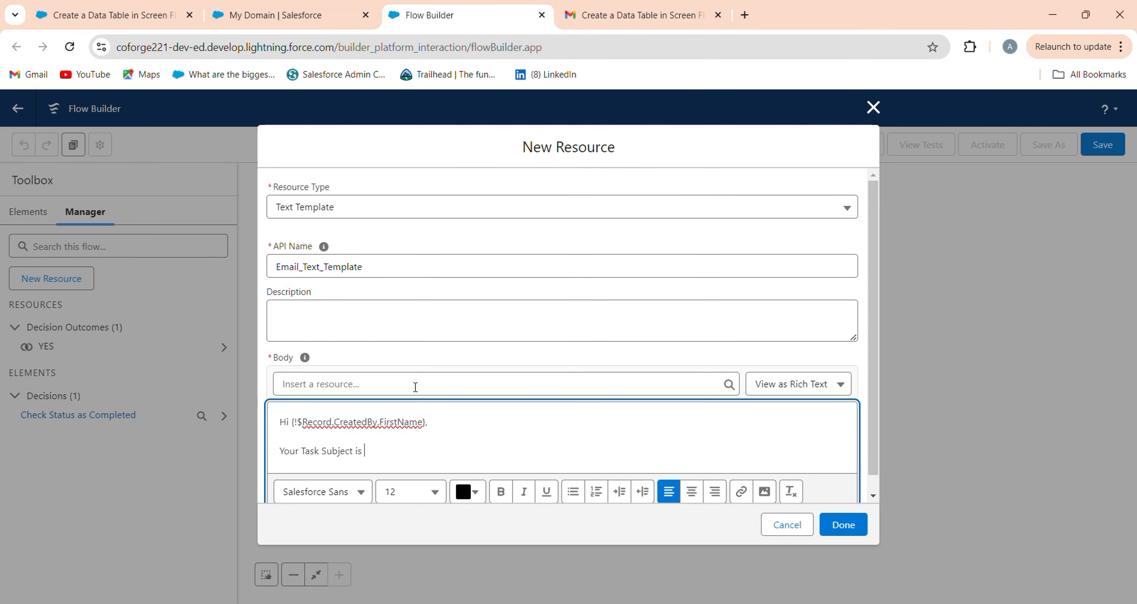
{"action": "key", "text": "ctrl+v"}
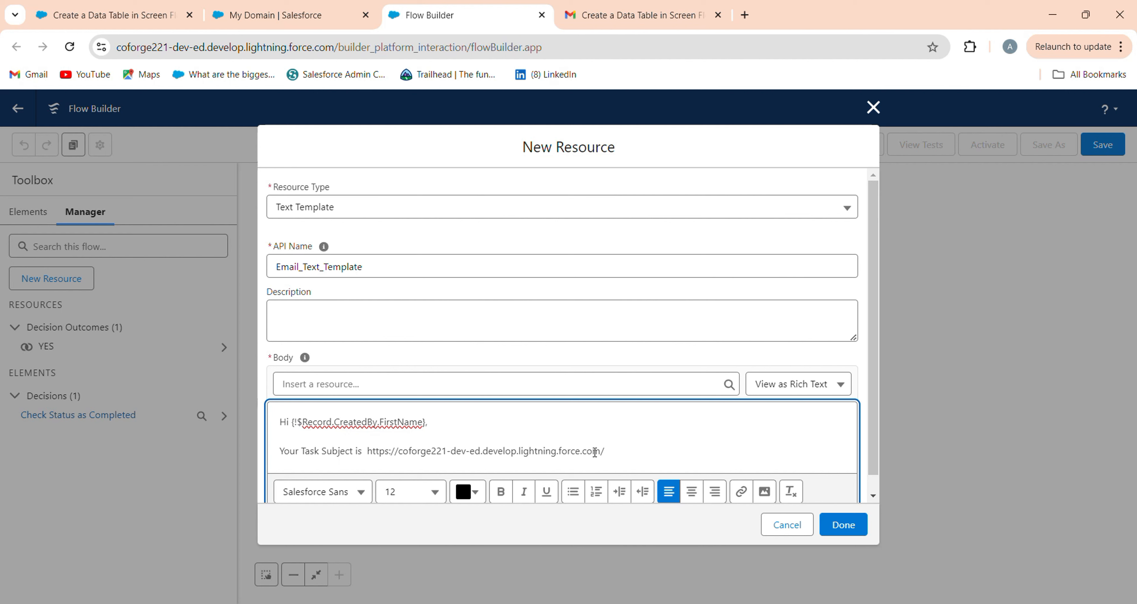
Step: Append the triggering record's Id field, {!$Record.Id}, to the URL in the template body
{"action": "left_click", "coordinate": [501, 392]}
{"action": "scroll", "coordinate": [420, 464], "scroll_direction": "down", "scroll_amount": 5}
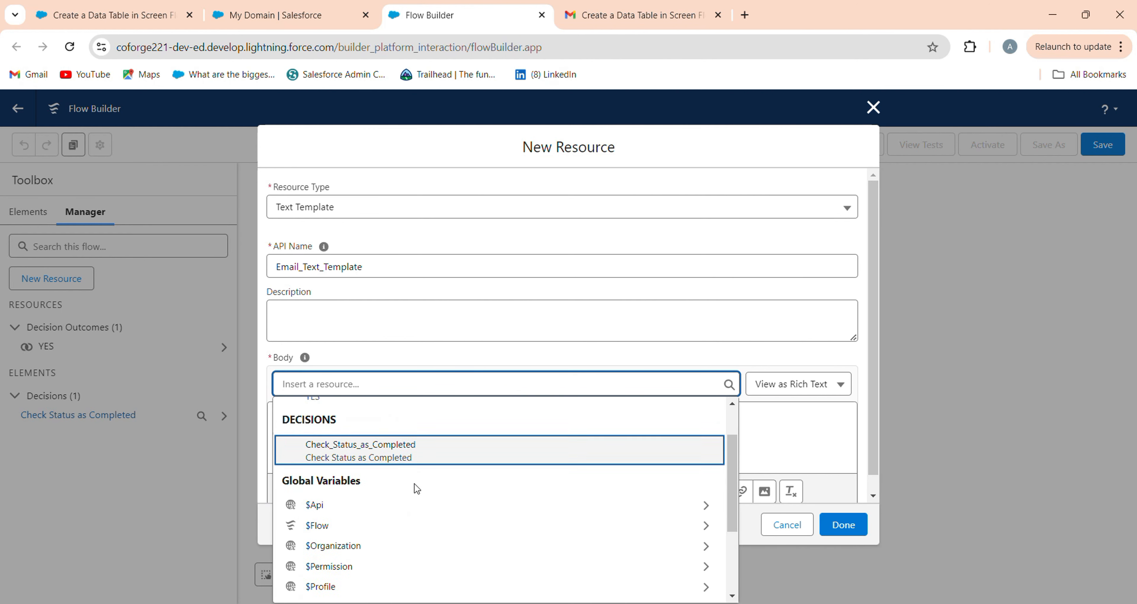
{"action": "left_click", "coordinate": [376, 497]}
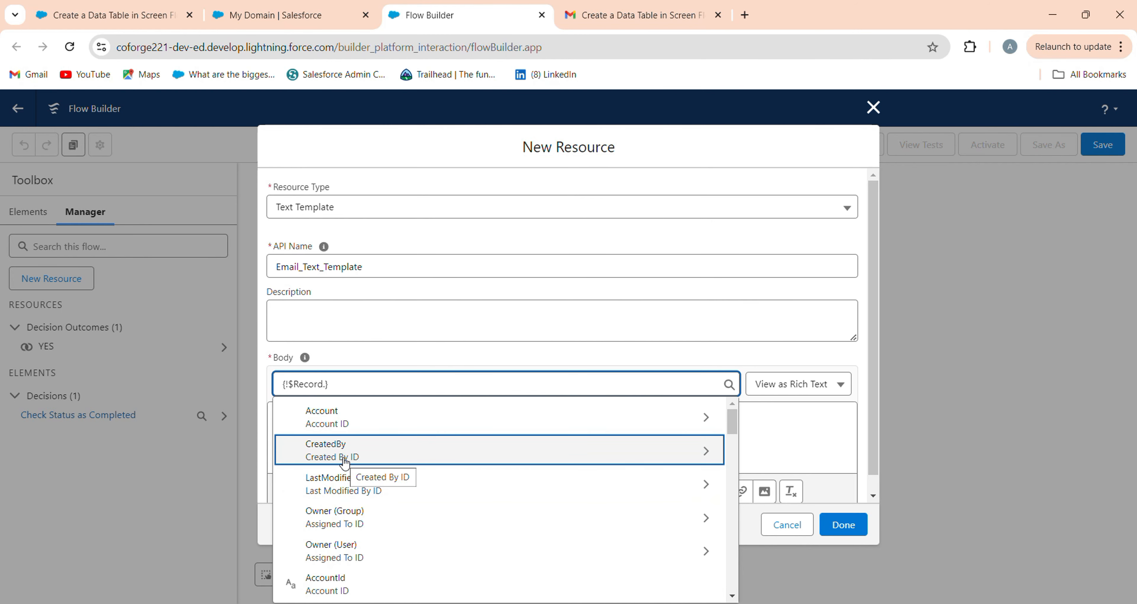
{"action": "type", "text": "id"}
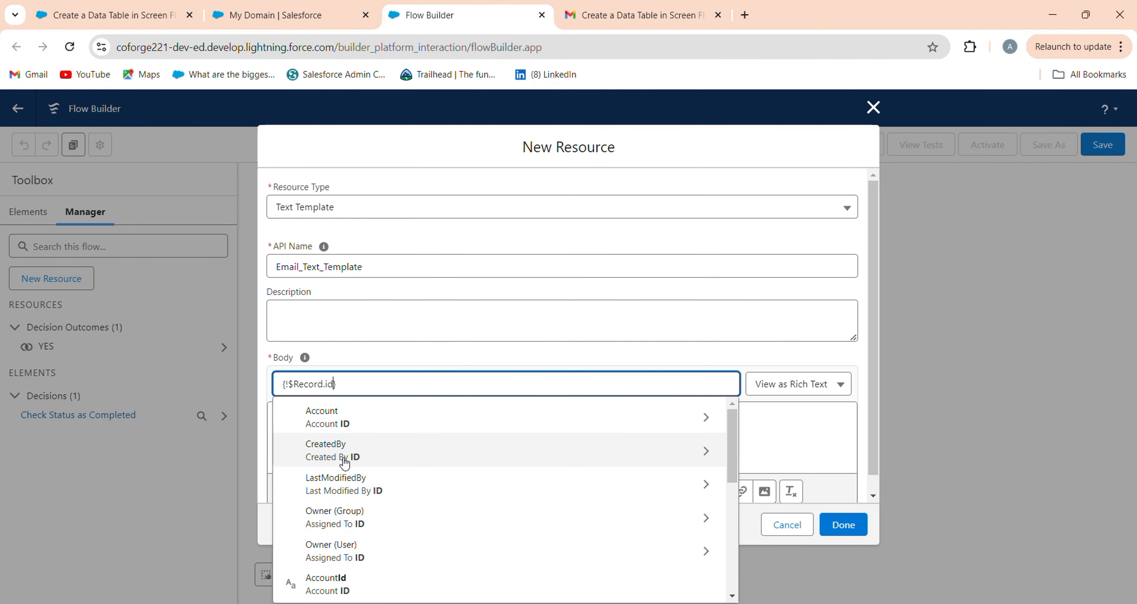
{"action": "scroll", "coordinate": [349, 530], "scroll_direction": "down", "scroll_amount": 3}
{"action": "scroll", "coordinate": [358, 501], "scroll_direction": "down", "scroll_amount": 4}
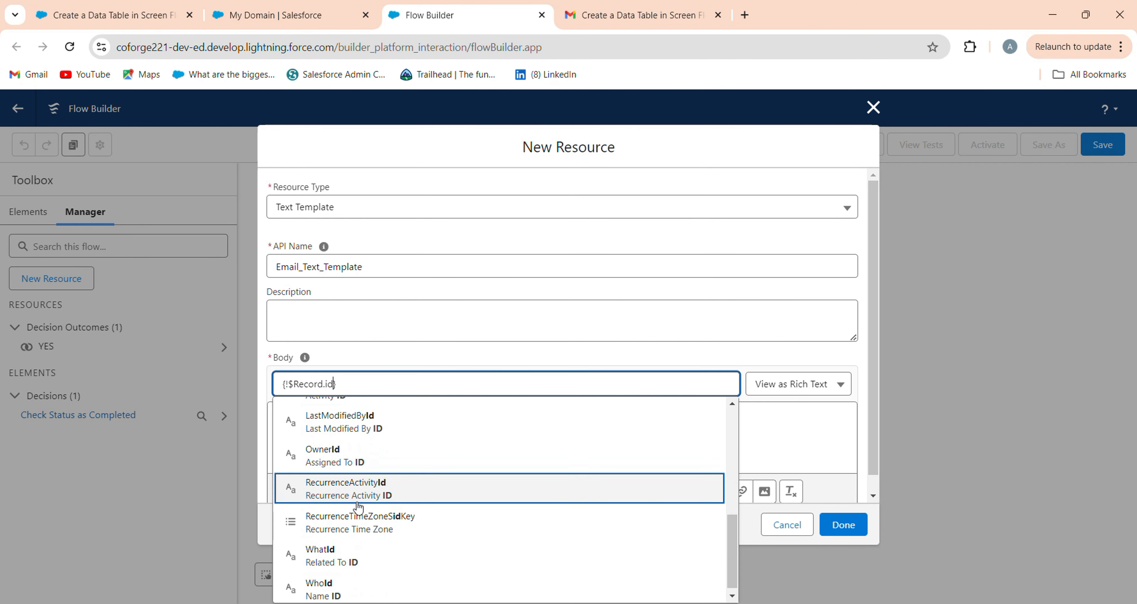
{"action": "scroll", "coordinate": [358, 501], "scroll_direction": "up", "scroll_amount": 2}
{"action": "left_click", "coordinate": [383, 463]}
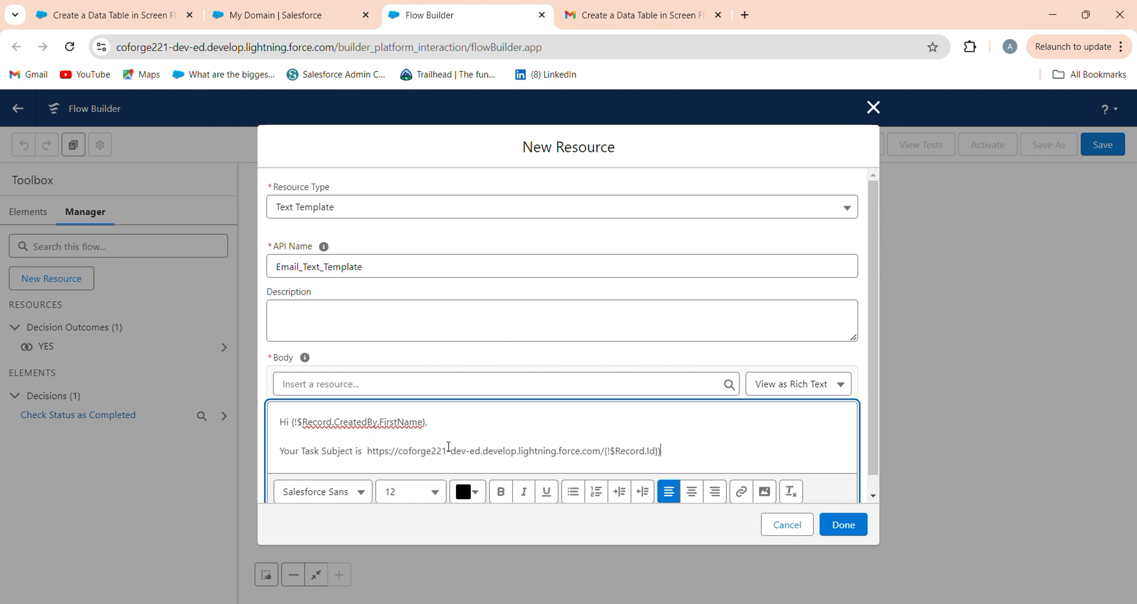
Step: Enclose the record link in parentheses and remove the extra space before it
{"action": "left_click", "coordinate": [367, 451]}
{"action": "type", "text": "{"}
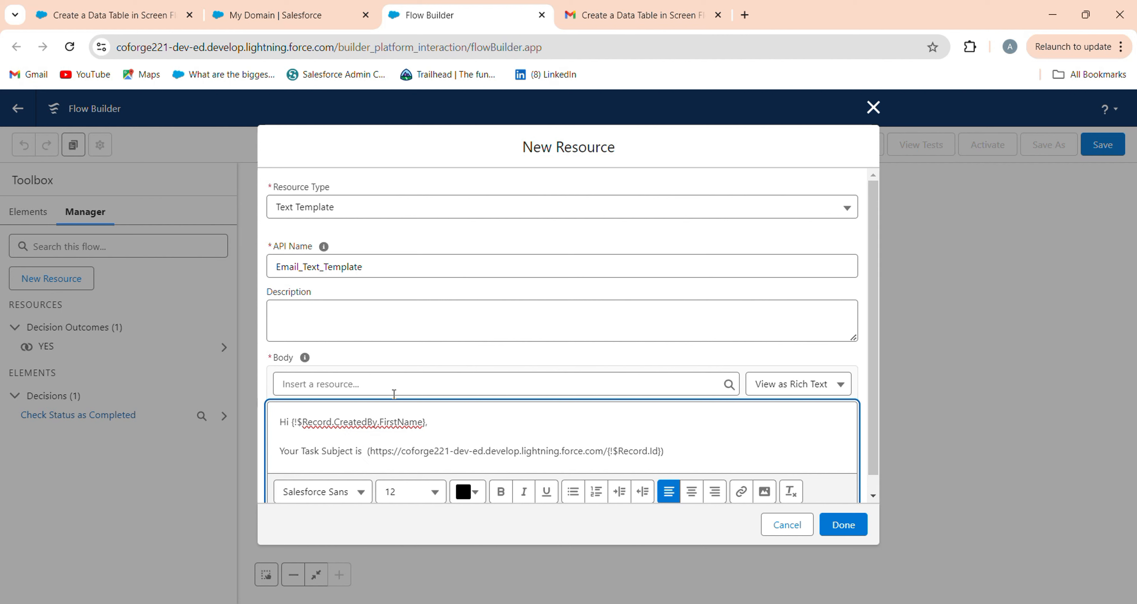
{"action": "key", "text": "BackSpace"}
{"action": "key", "text": "BackSpace"}
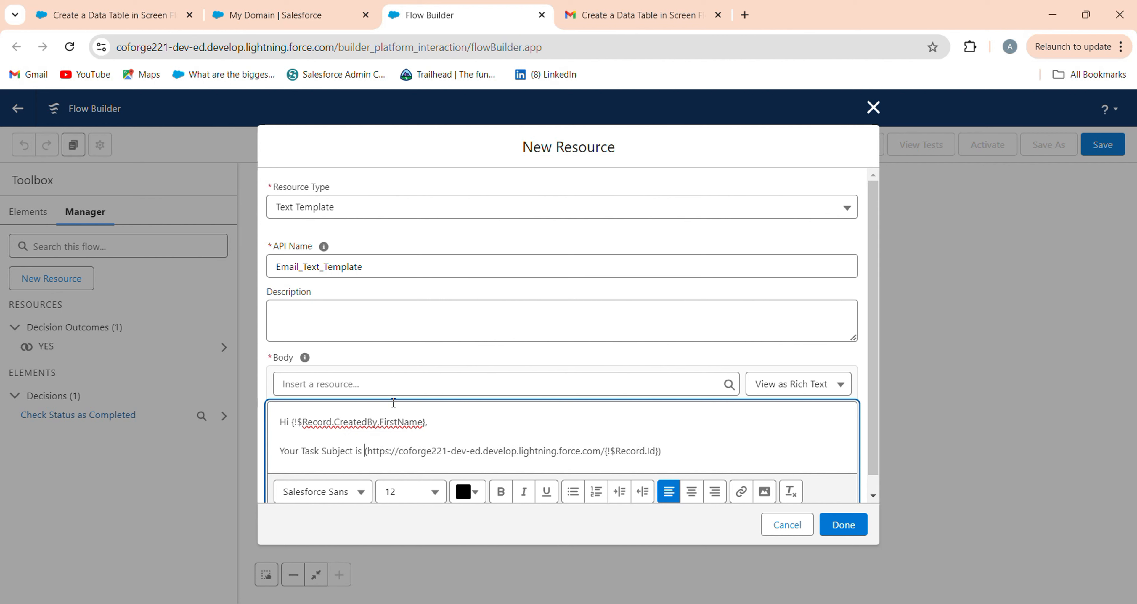
Step: Insert the triggering task's Subject field, {!$Record.Subject}, before the parenthesized record link in the template body
{"action": "left_click", "coordinate": [404, 384]}
{"action": "scroll", "coordinate": [395, 439], "scroll_direction": "down", "scroll_amount": 5}
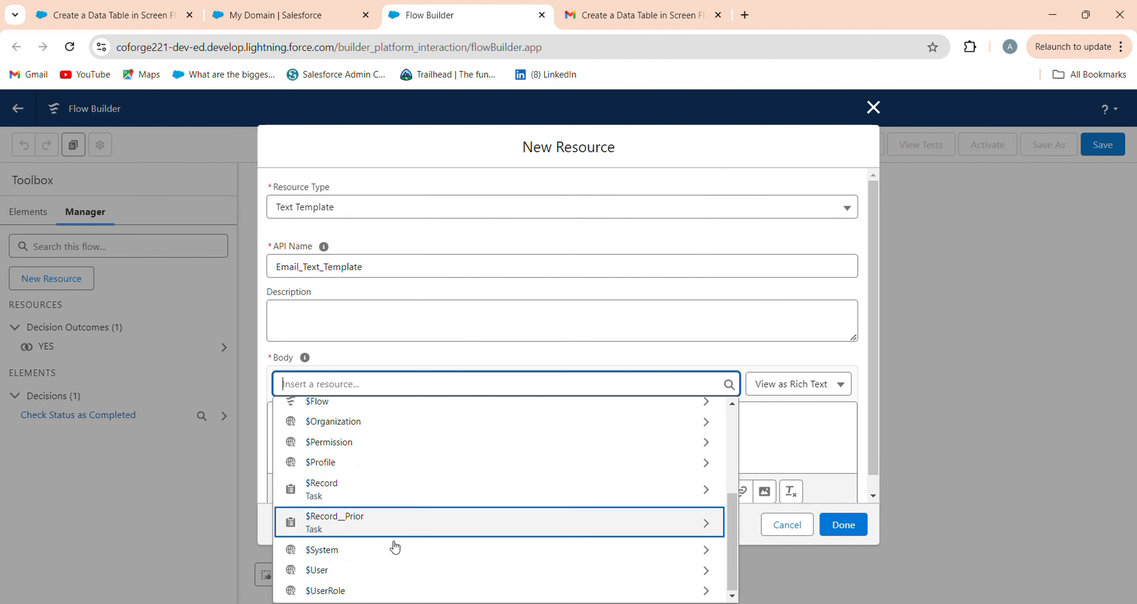
{"action": "left_click", "coordinate": [396, 499]}
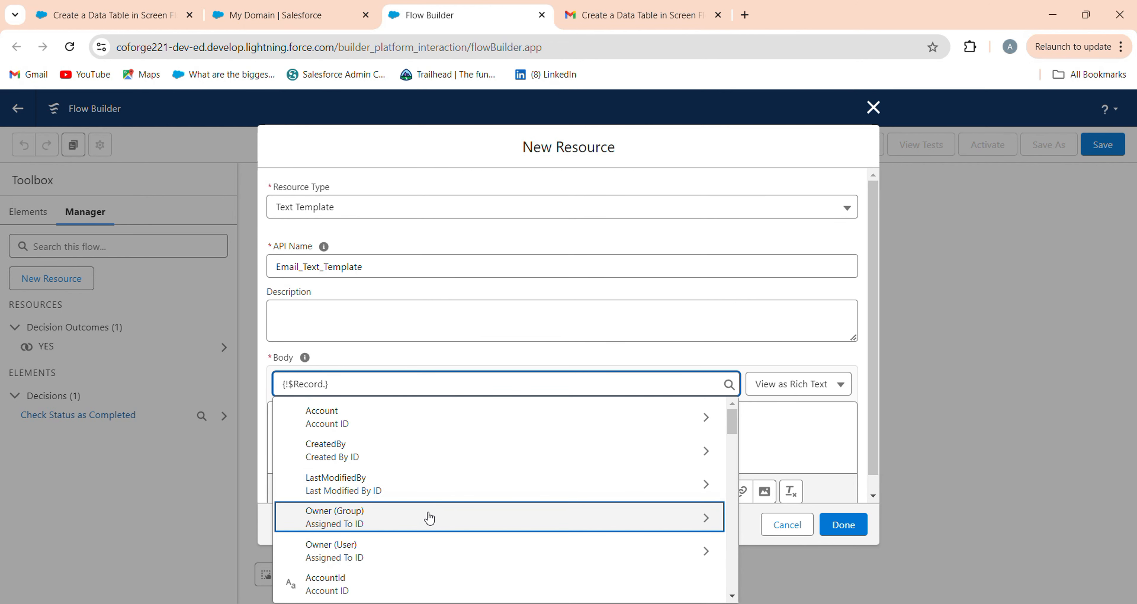
{"action": "type", "text": ".sub"}
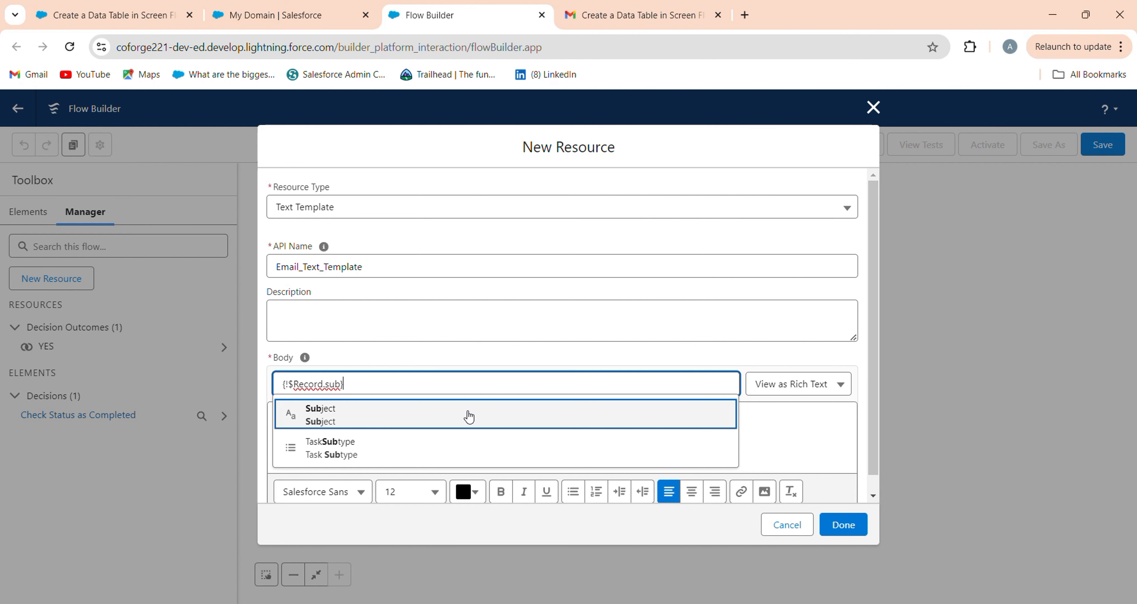
{"action": "left_click", "coordinate": [467, 414]}
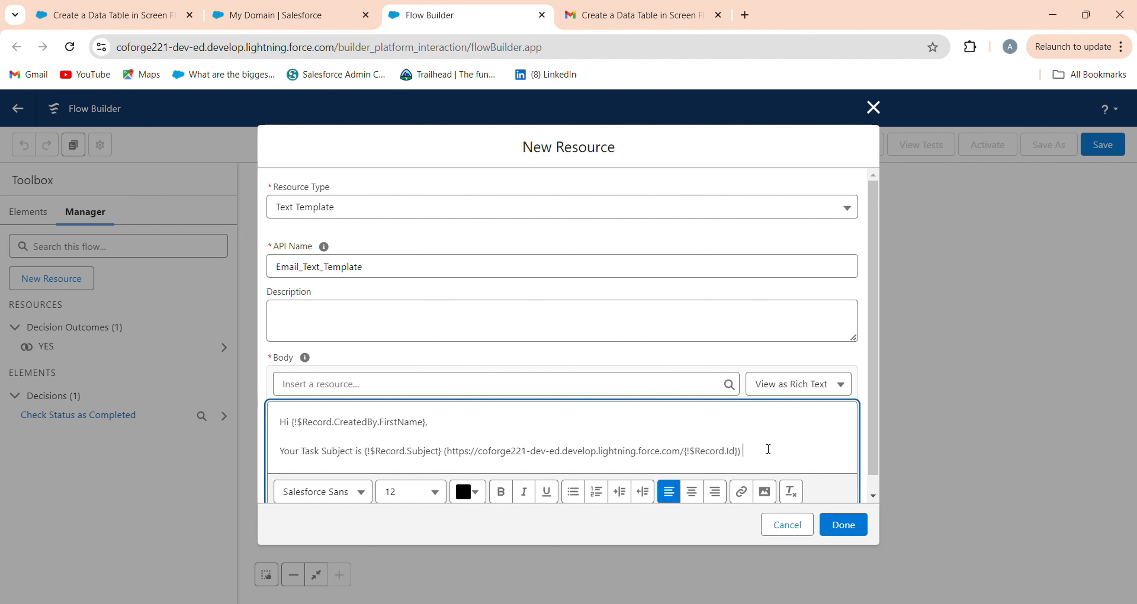
Step: Append "Marked as Completed by" and the task owner's first name field, {!$Record.Owner:User.FirstName}, after the record link
{"action": "type", "text": "Marked as Completed by"}
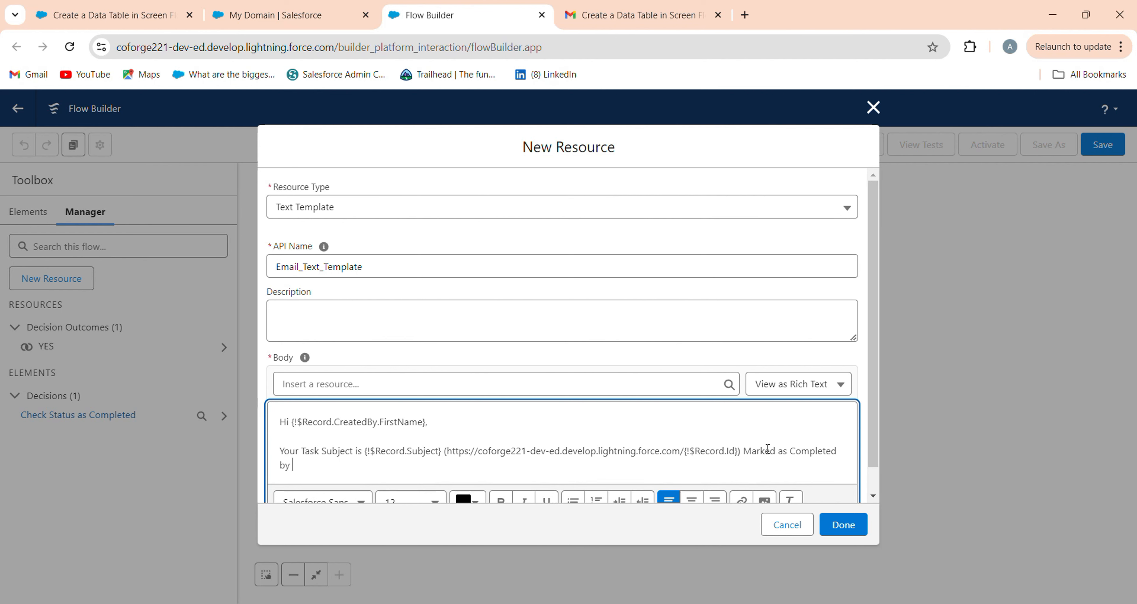
{"action": "left_click", "coordinate": [395, 392]}
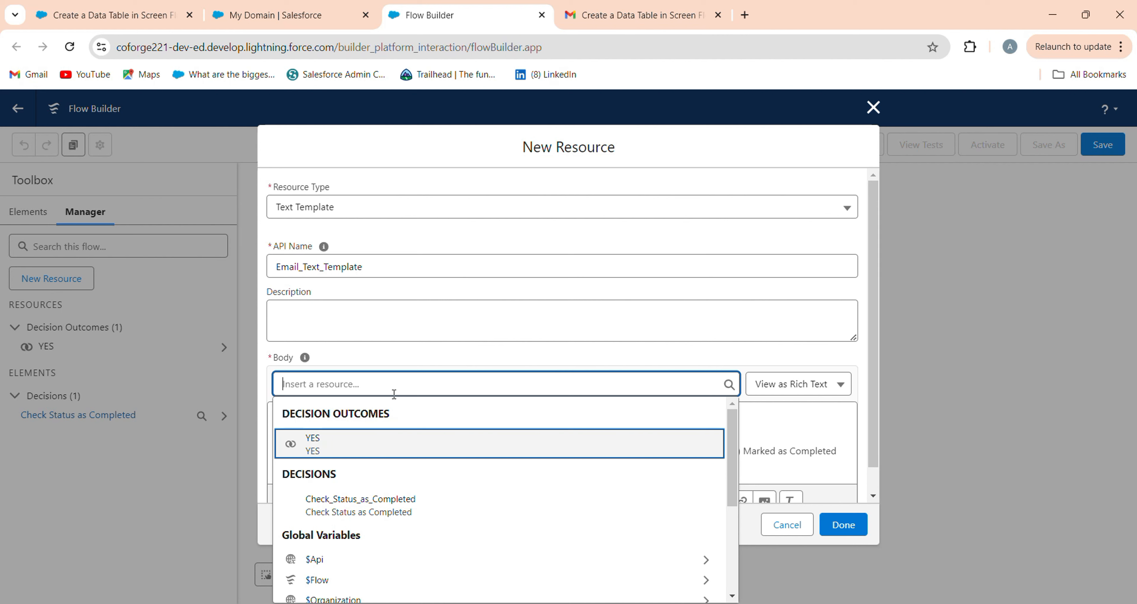
{"action": "scroll", "coordinate": [380, 505], "scroll_direction": "down", "scroll_amount": 3}
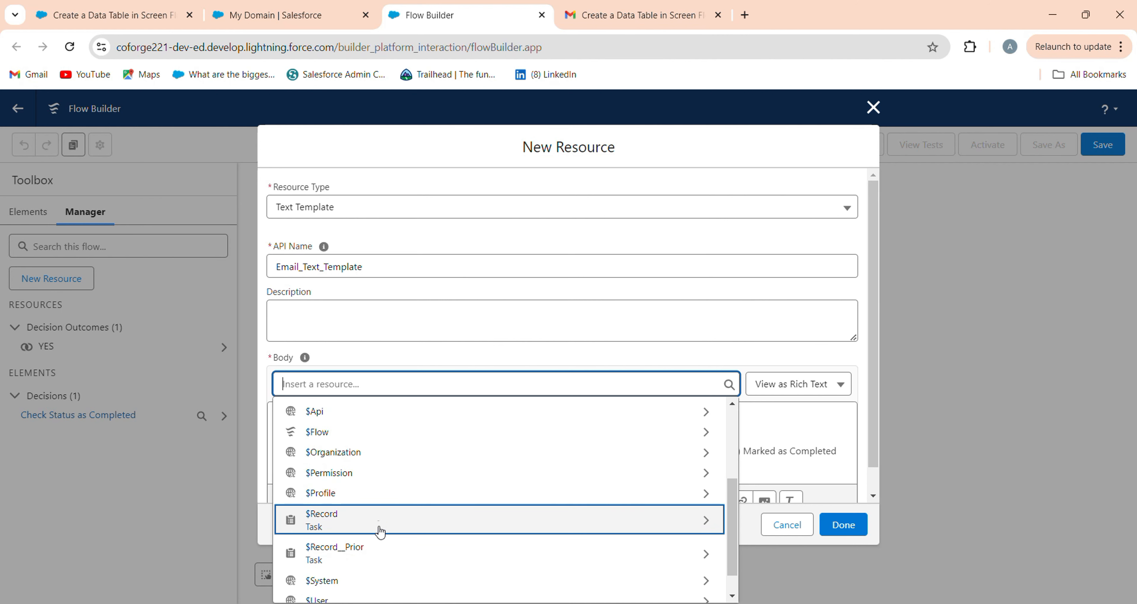
{"action": "left_click", "coordinate": [378, 529]}
{"action": "scroll", "coordinate": [379, 499], "scroll_direction": "down", "scroll_amount": 2}
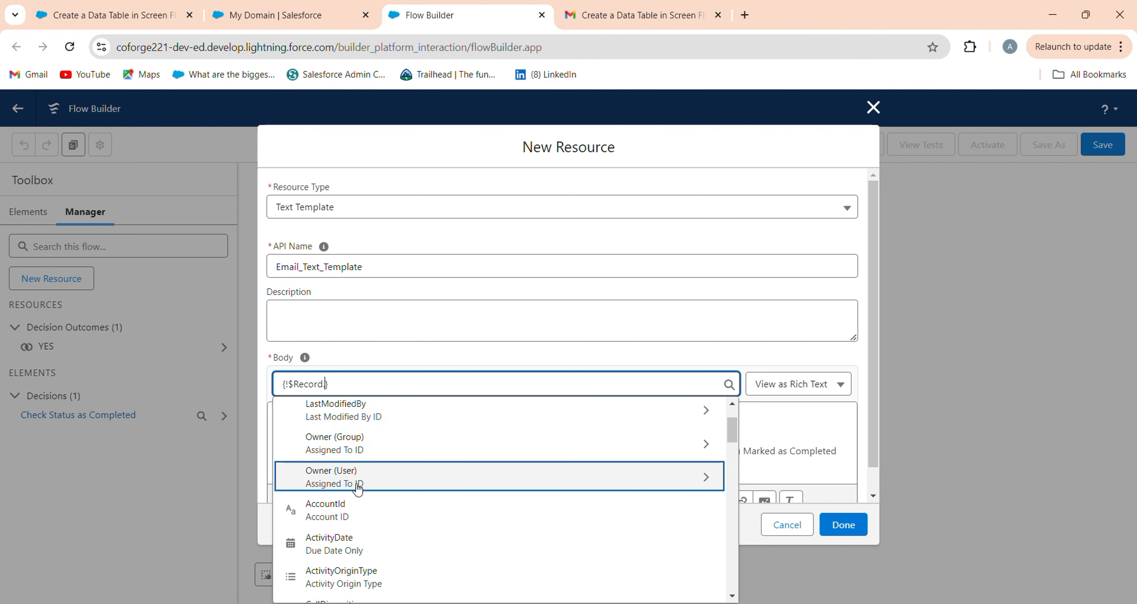
{"action": "left_click", "coordinate": [383, 483]}
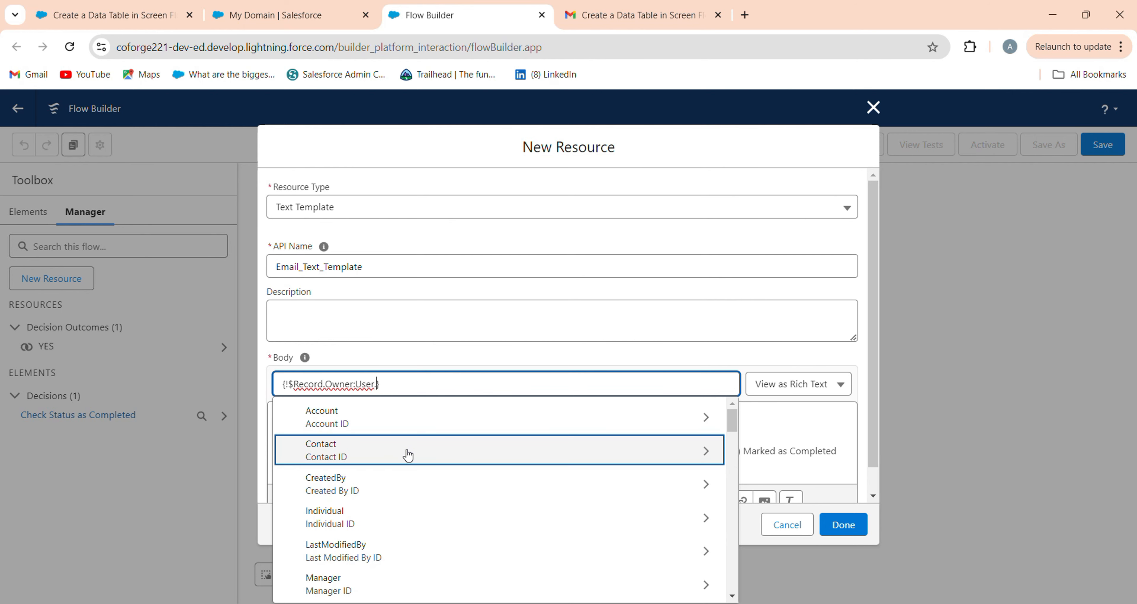
{"action": "type", "text": "f"}
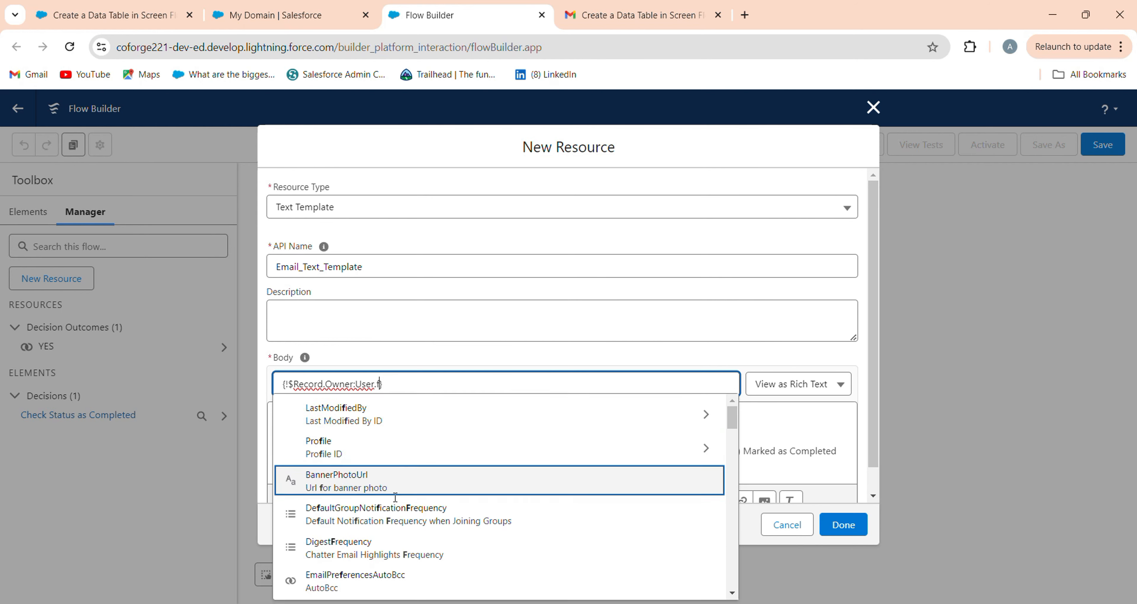
{"action": "type", "text": "irst"}
{"action": "left_click", "coordinate": [437, 409]}
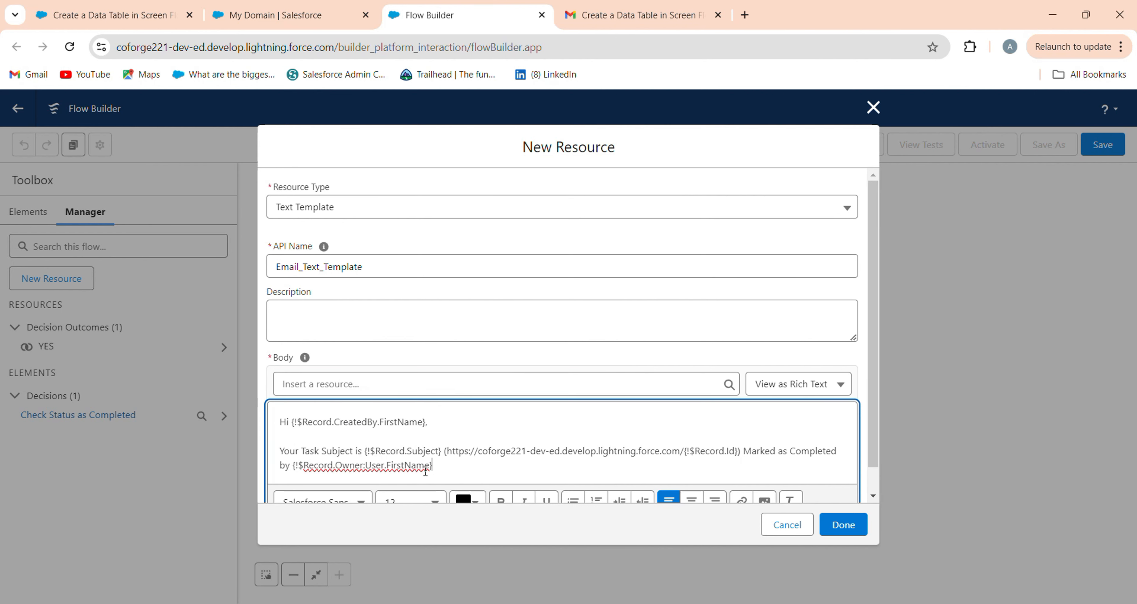
Step: Add the sign-off "Regards," and "Trailhead Titans Team" on separate lines below the message, and finish the text template
{"action": "scroll", "coordinate": [475, 469], "scroll_direction": "down", "scroll_amount": 1}
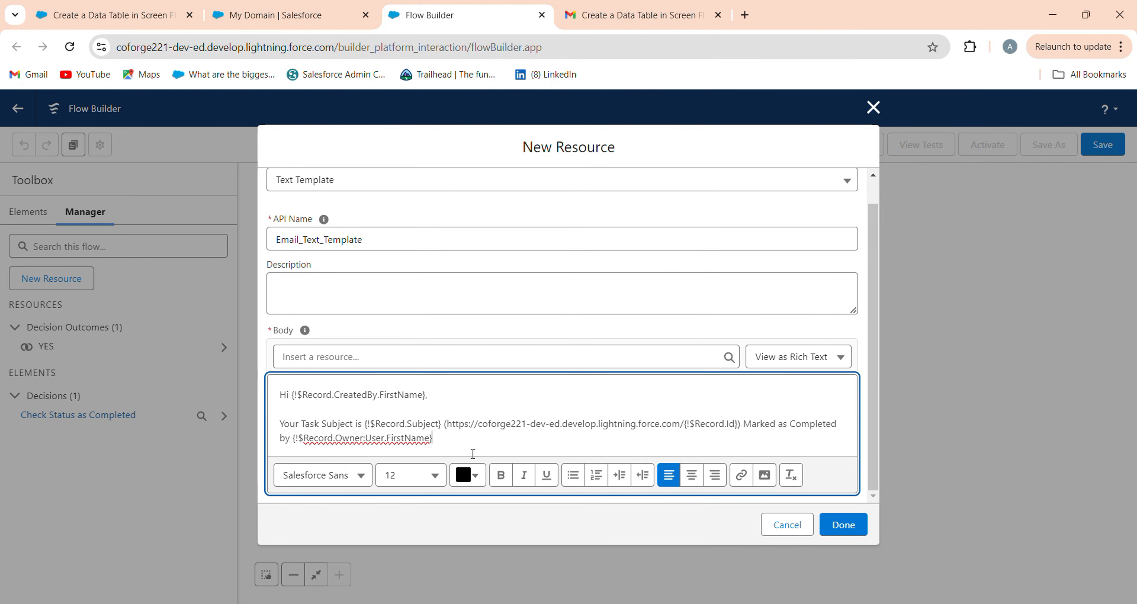
{"action": "key", "text": "Return"}
{"action": "key", "text": "Return"}
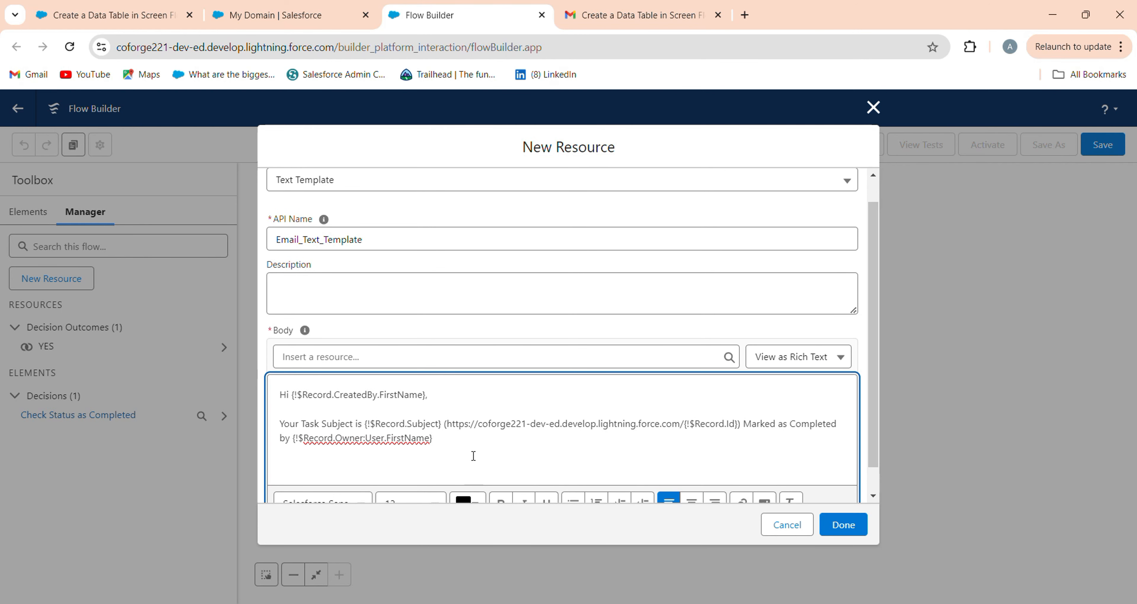
{"action": "type", "text": "Regards,"}
{"action": "key", "text": "Return"}
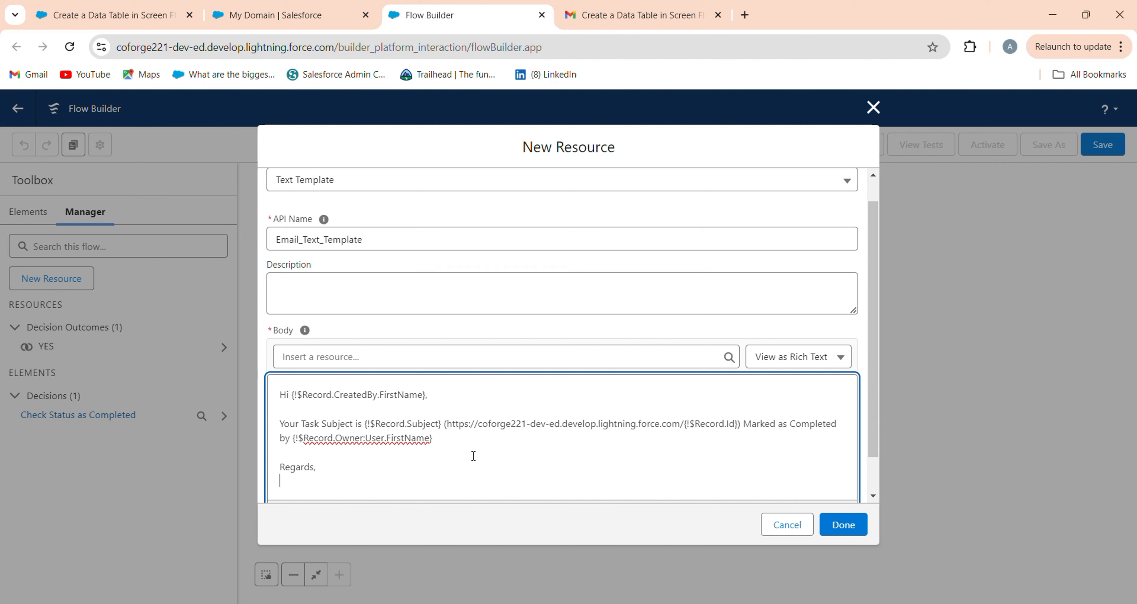
{"action": "type", "text": "Trailhead Titans Team"}
{"action": "scroll", "coordinate": [684, 463], "scroll_direction": "down", "scroll_amount": 2}
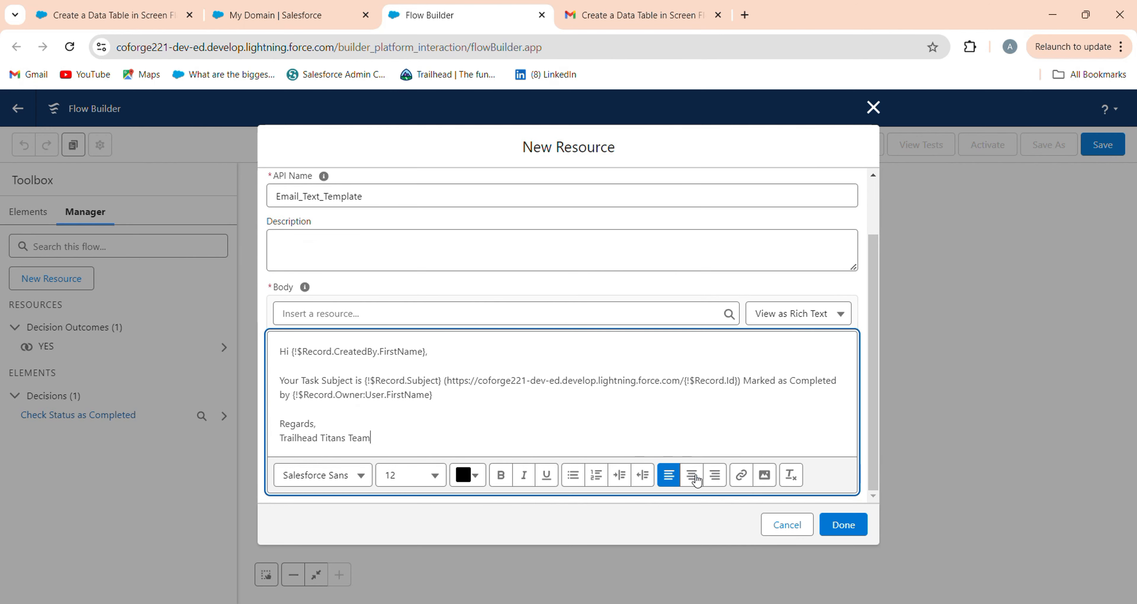
{"action": "left_click", "coordinate": [843, 525]}
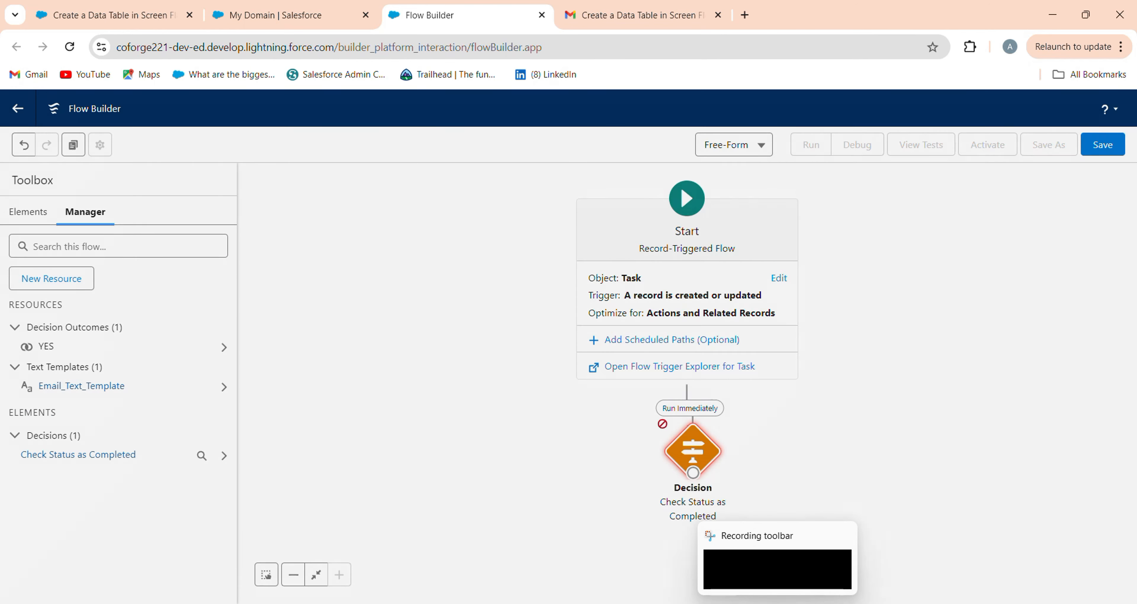
Step: Switch the flow canvas from Free-Form to Auto-Layout, accepting the loss of unsaved element positions
{"action": "left_click", "coordinate": [709, 144]}
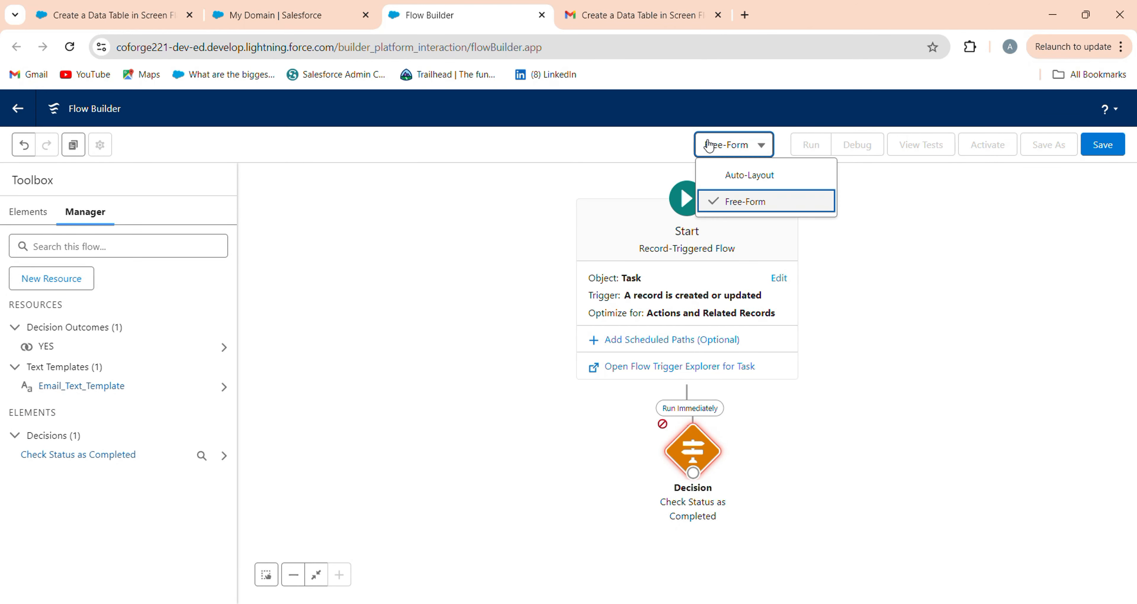
{"action": "left_click", "coordinate": [728, 176]}
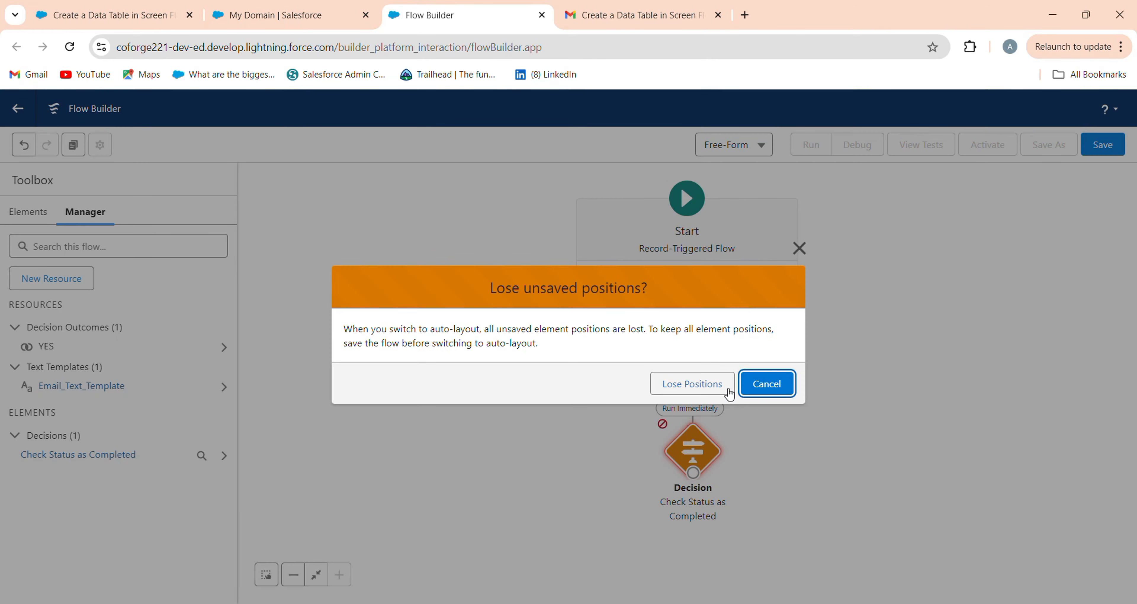
{"action": "left_click", "coordinate": [719, 387]}
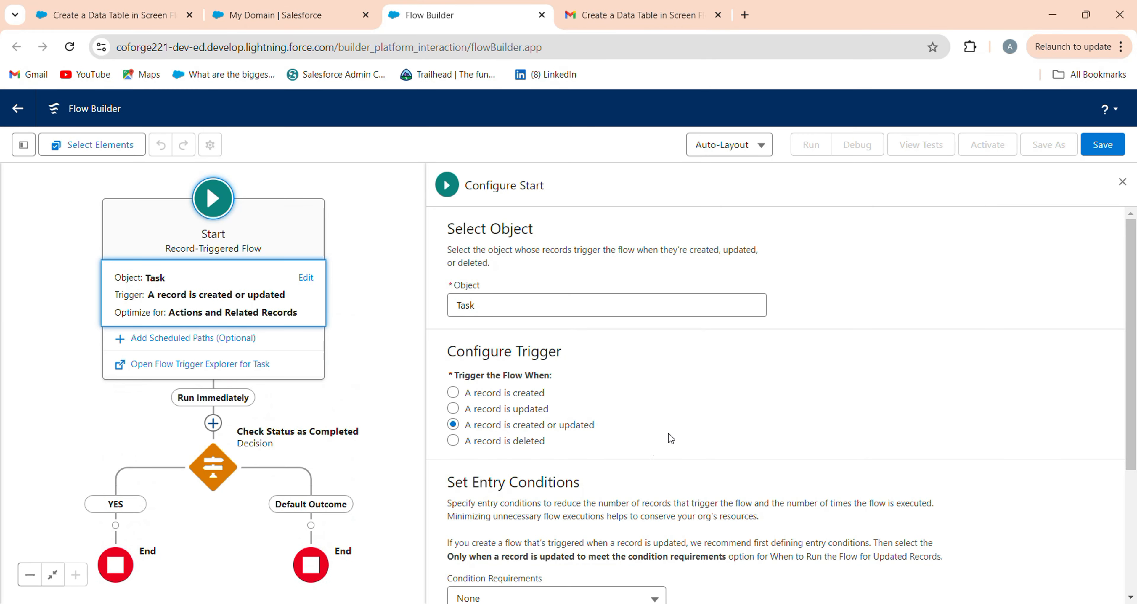
{"action": "left_click_drag", "start_coordinate": [669, 436], "coordinate": [696, 333]}
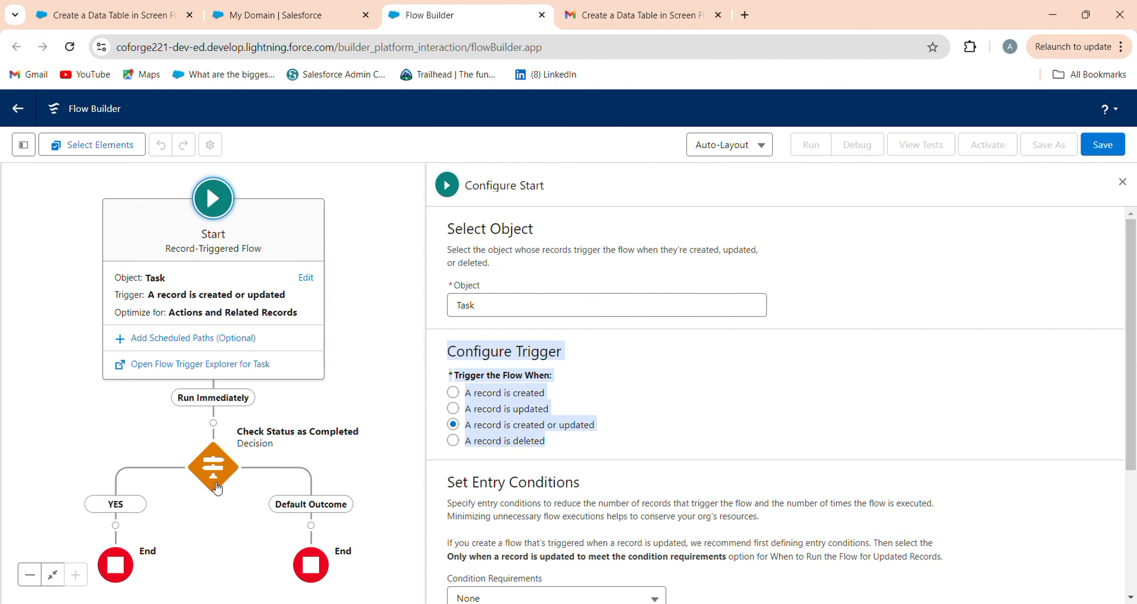
Step: In the Check Status as Completed decision, set the value of the YES outcome's Status Is Changed condition to True
{"action": "left_click", "coordinate": [264, 445]}
{"action": "scroll", "coordinate": [952, 456], "scroll_direction": "down", "scroll_amount": 2}
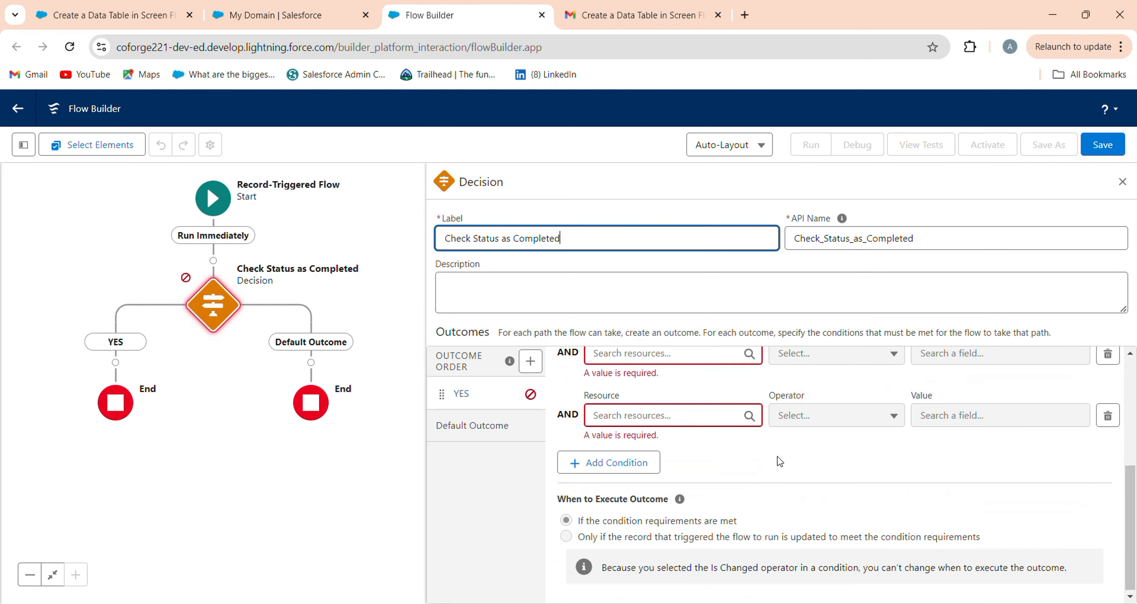
{"action": "left_click_drag", "start_coordinate": [988, 440], "coordinate": [917, 440]}
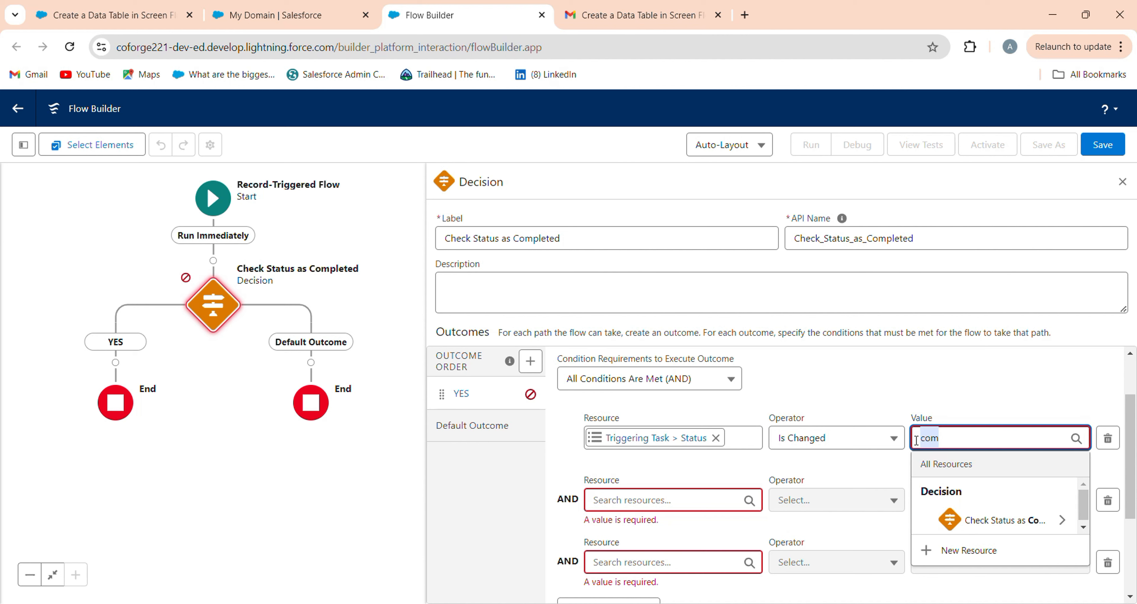
{"action": "key", "text": "BackSpace"}
{"action": "type", "text": "tru"}
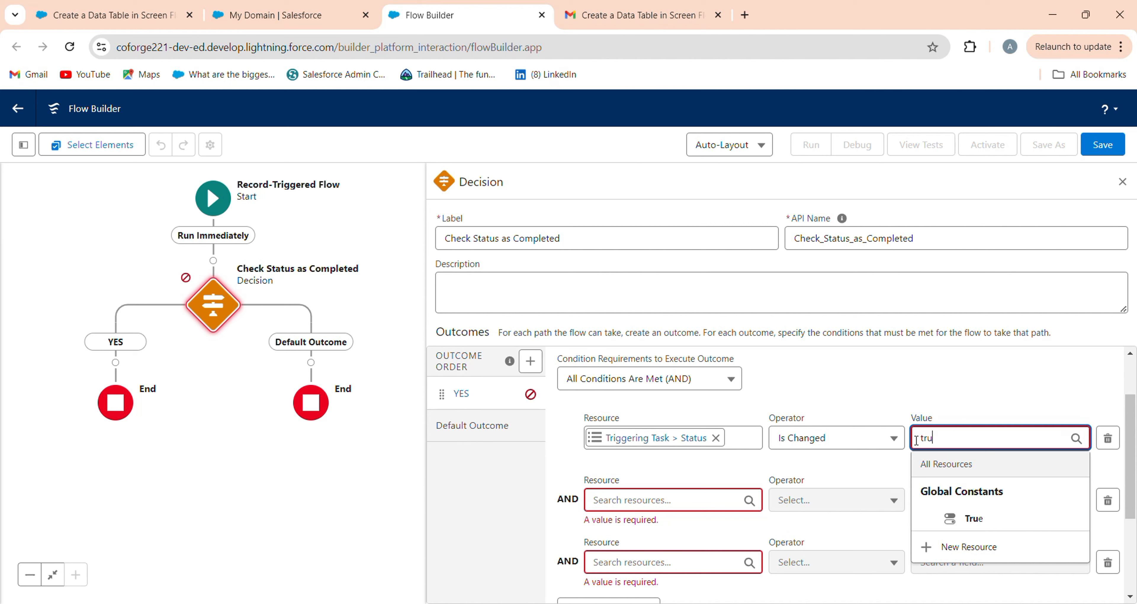
{"action": "left_click", "coordinate": [971, 519]}
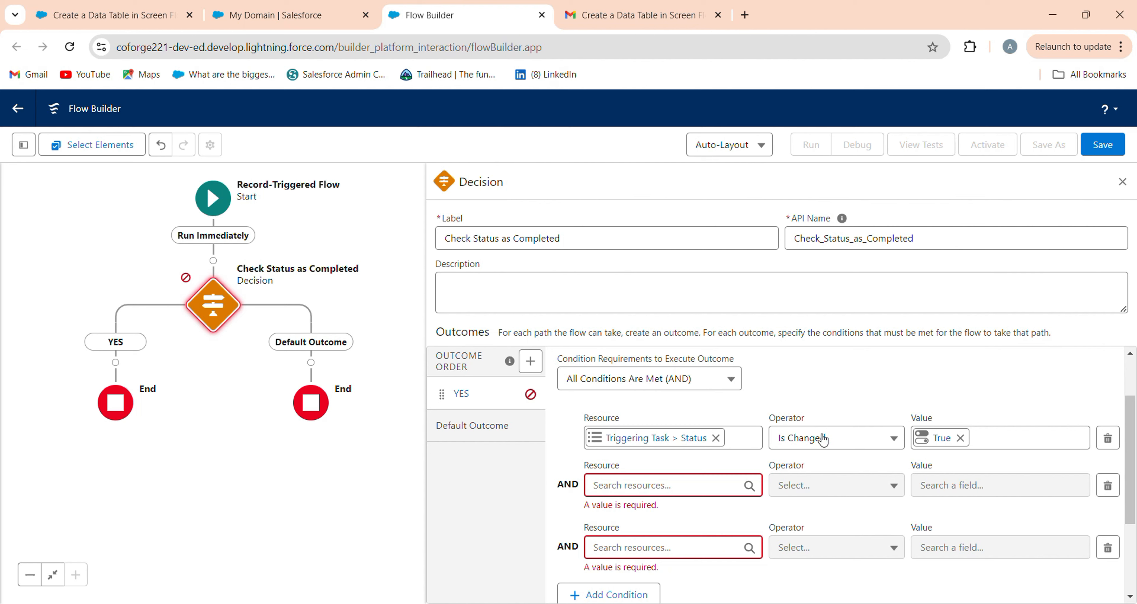
Step: Set the YES outcome's second condition to Triggering Task > Status Equals Completed
{"action": "left_click", "coordinate": [620, 493]}
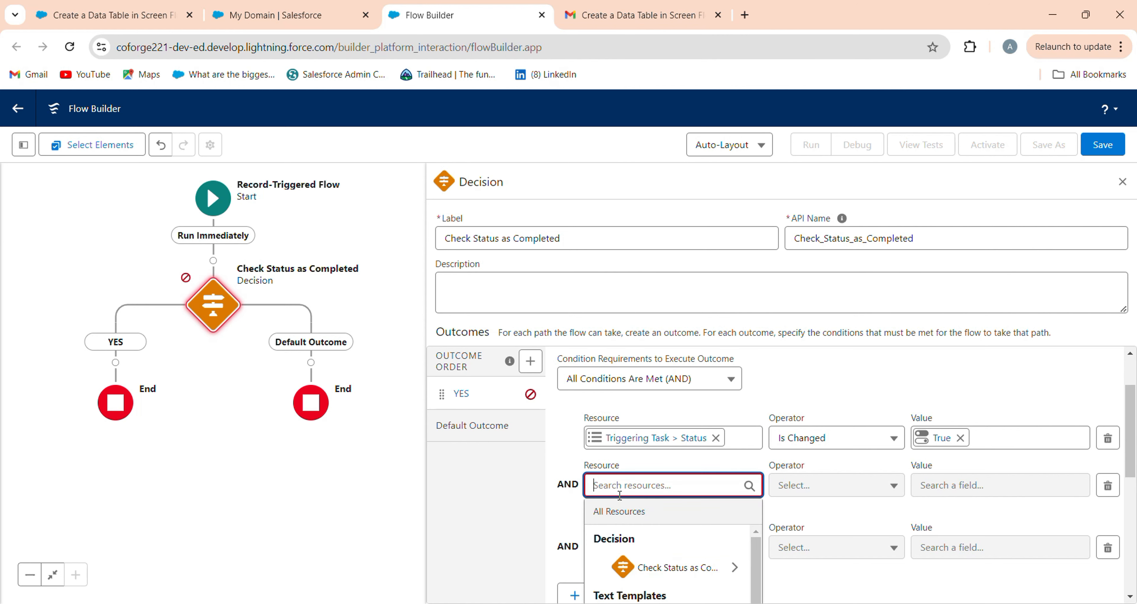
{"action": "type", "text": "t"}
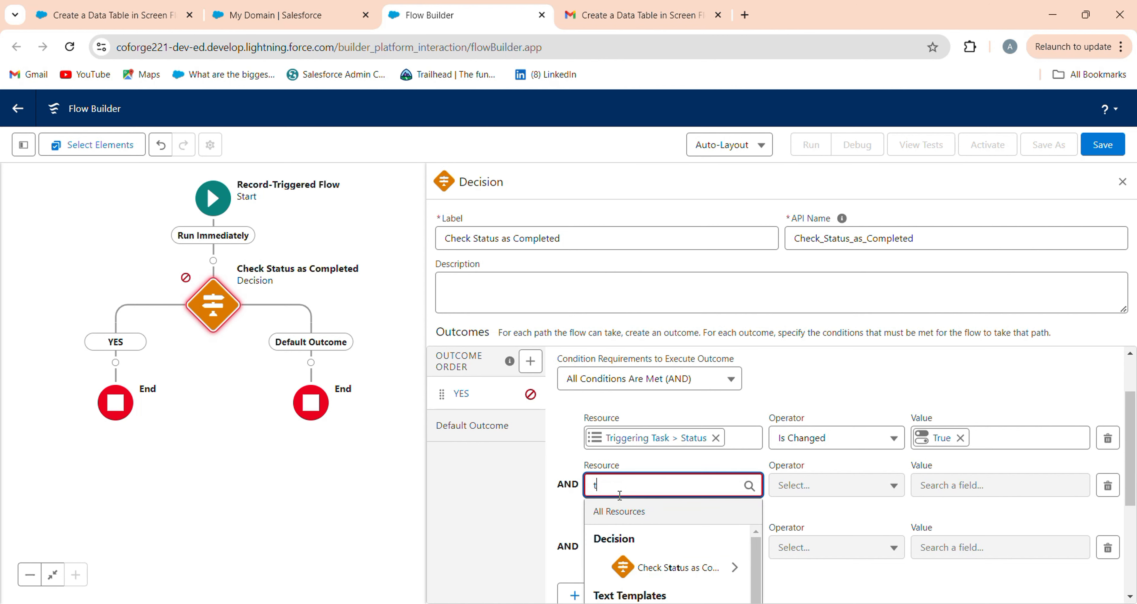
{"action": "type", "text": "ra"}
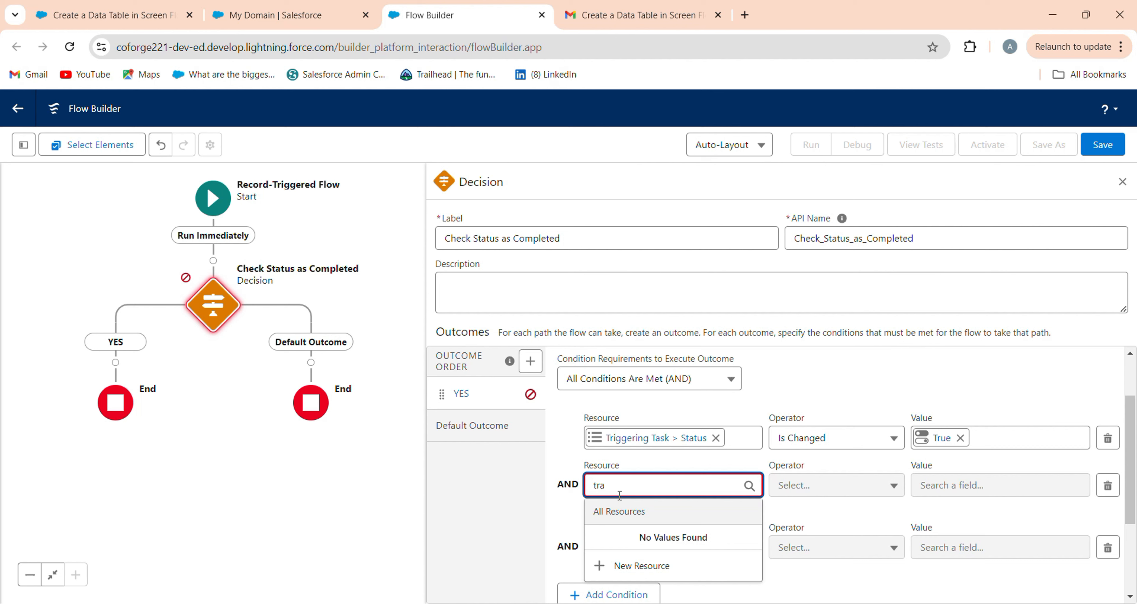
{"action": "key", "text": "BackSpace"}
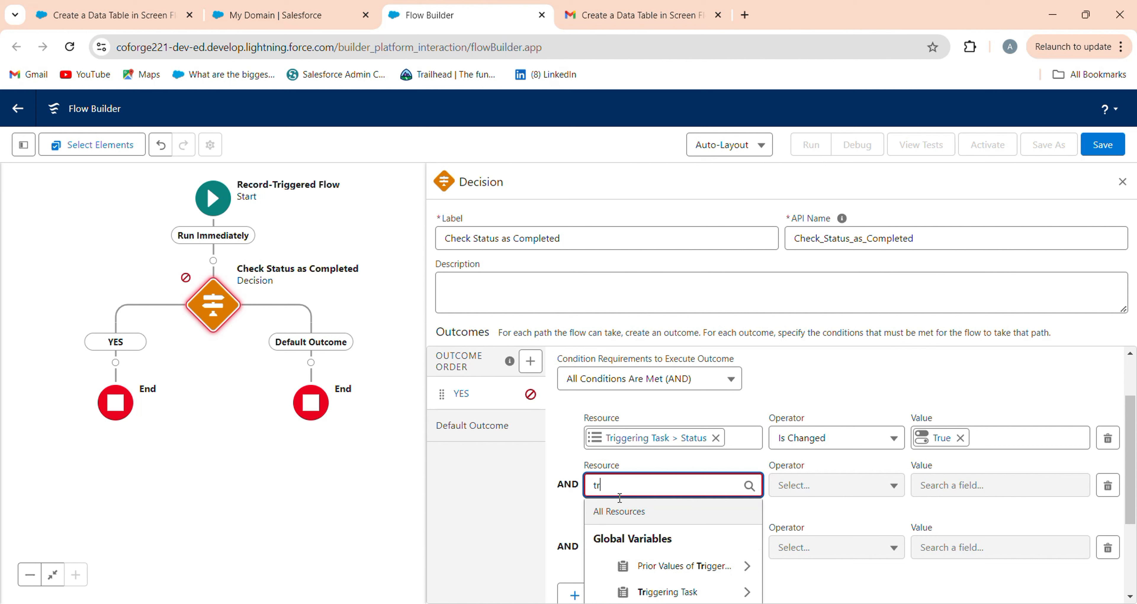
{"action": "left_click", "coordinate": [678, 588]}
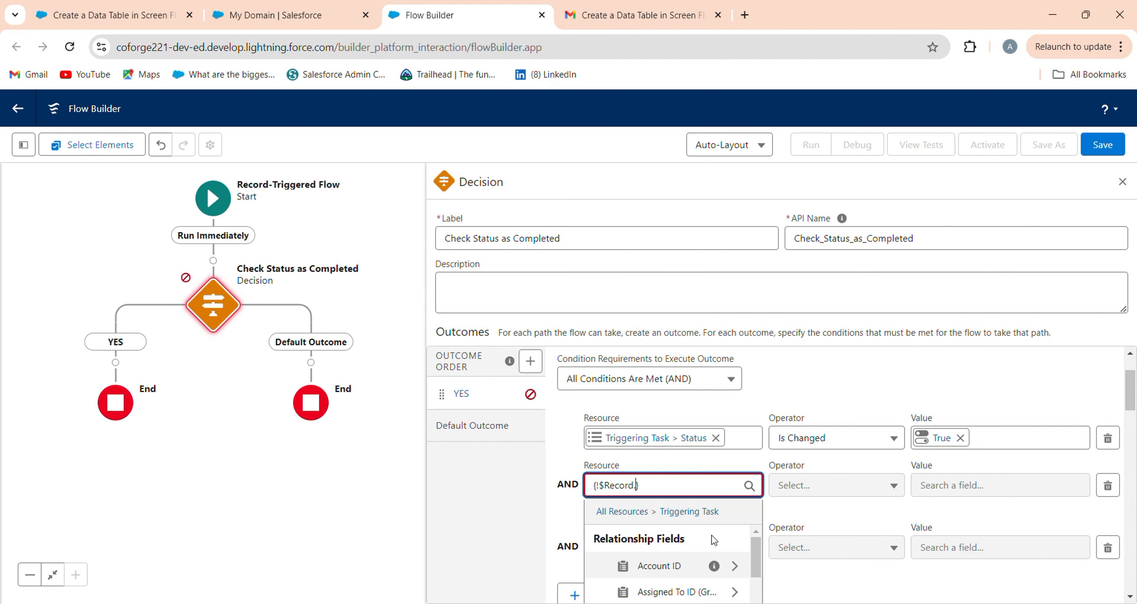
{"action": "type", "text": "sts"}
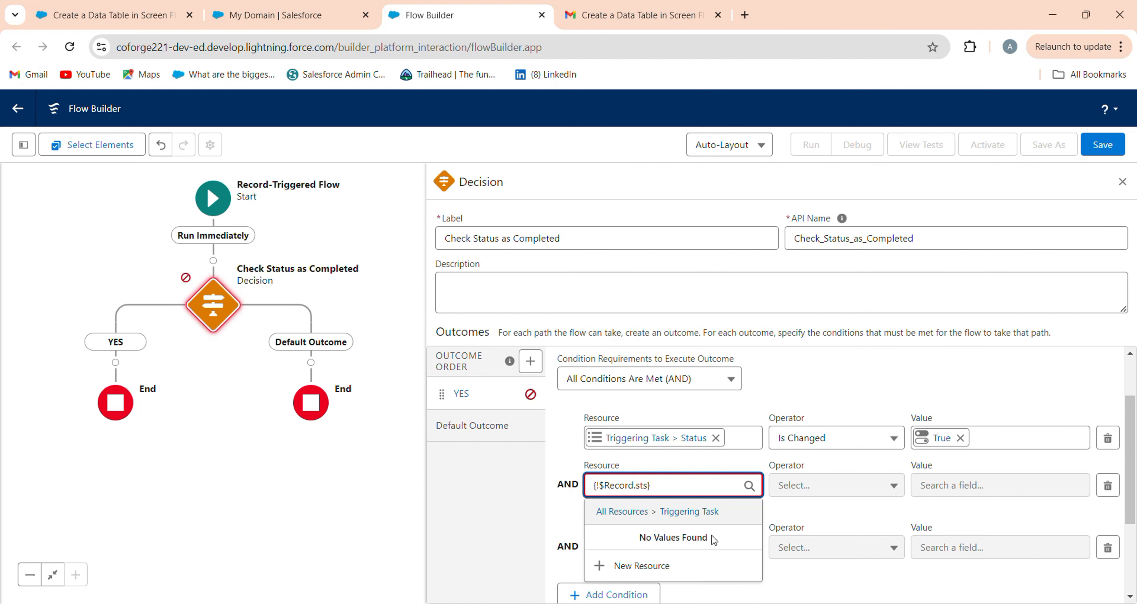
{"action": "key", "text": "BackSpace"}
{"action": "type", "text": "atu"}
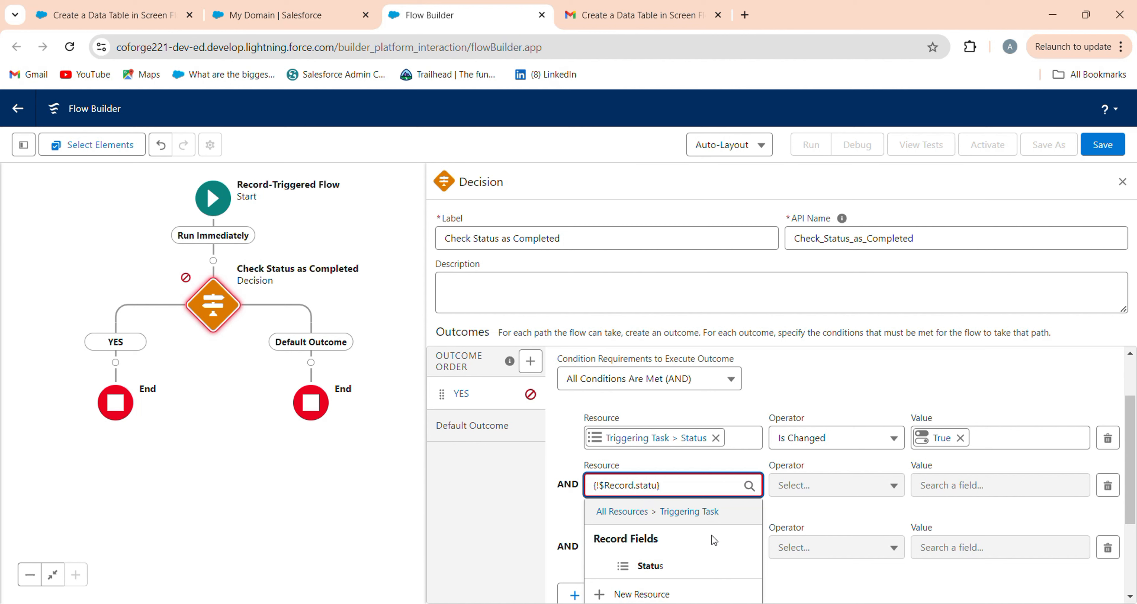
{"action": "left_click", "coordinate": [692, 565]}
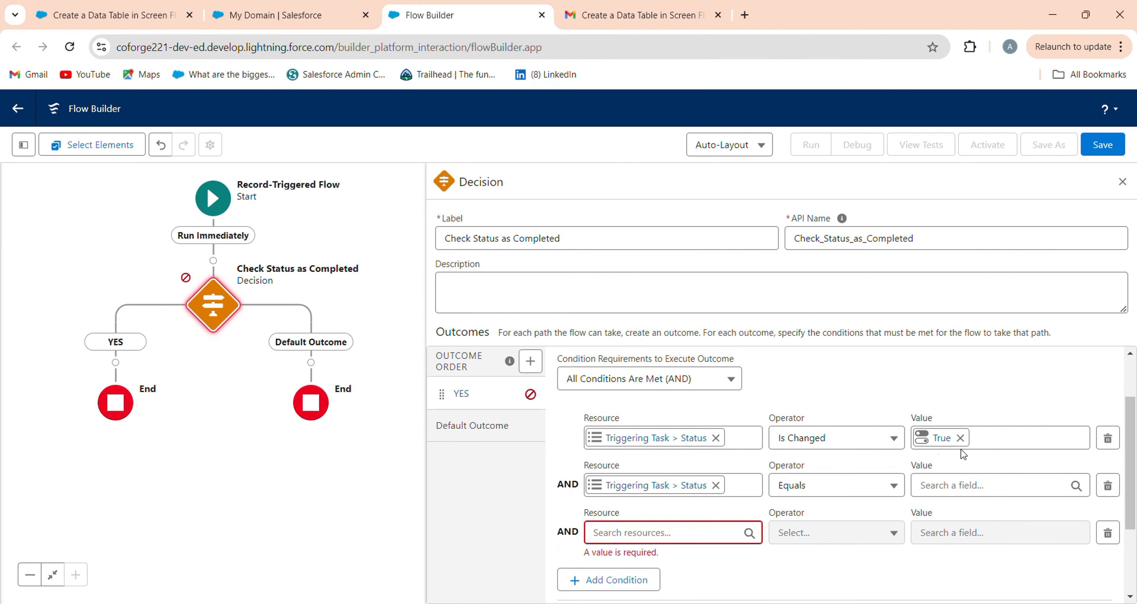
{"action": "left_click", "coordinate": [974, 485]}
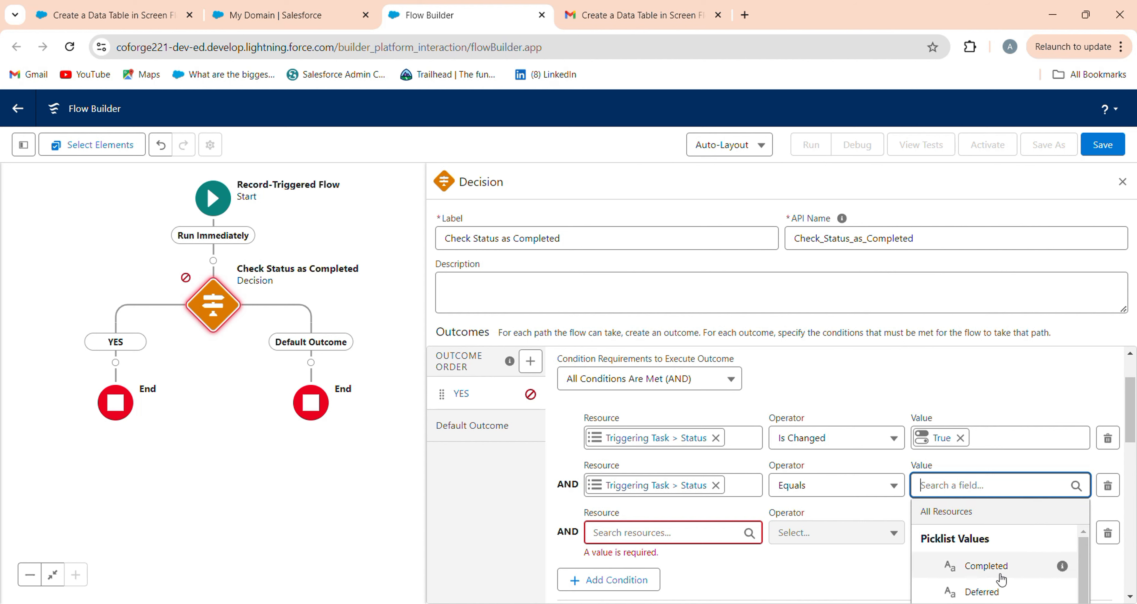
{"action": "left_click", "coordinate": [987, 566]}
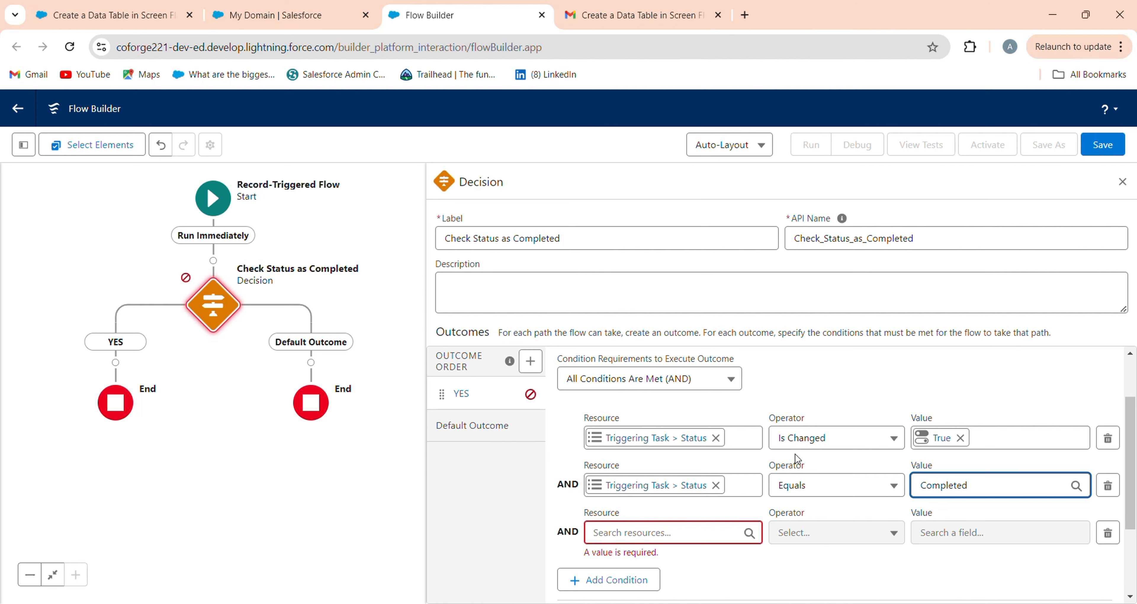
Step: Review the task record, its notification email and the options offered for the task's Status field, and return to the flow's decision
{"action": "left_click", "coordinate": [105, 17]}
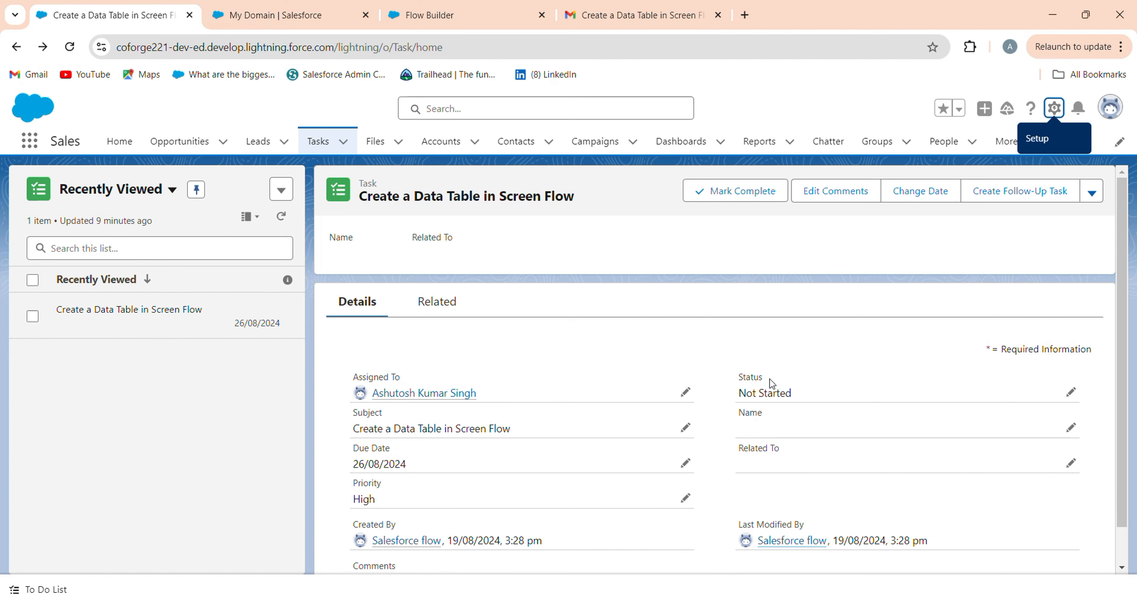
{"action": "left_click", "coordinate": [708, 14]}
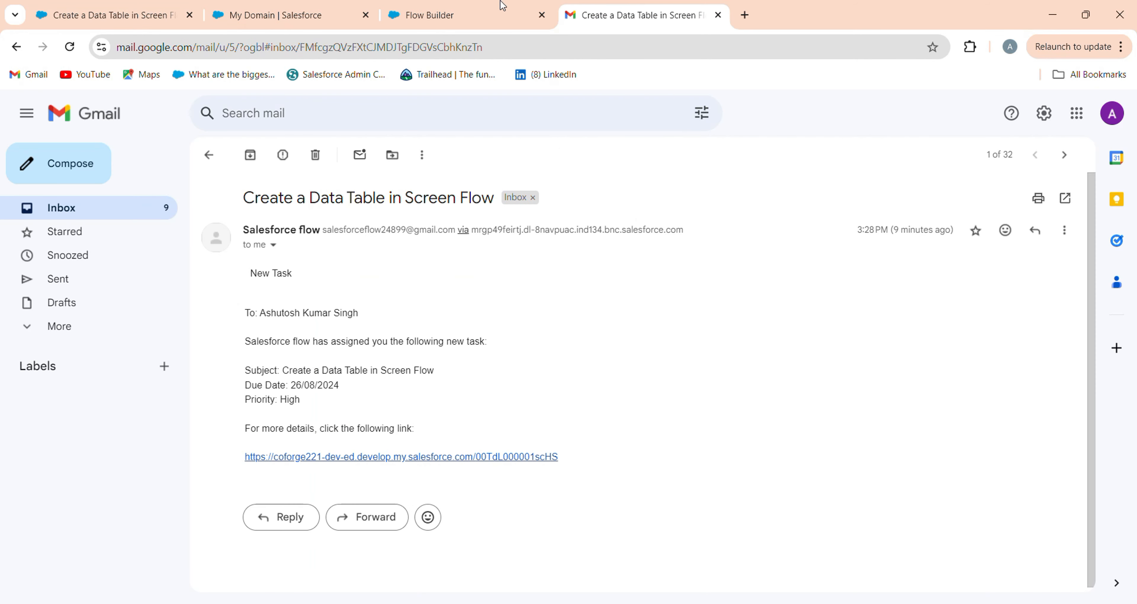
{"action": "left_click", "coordinate": [406, 13]}
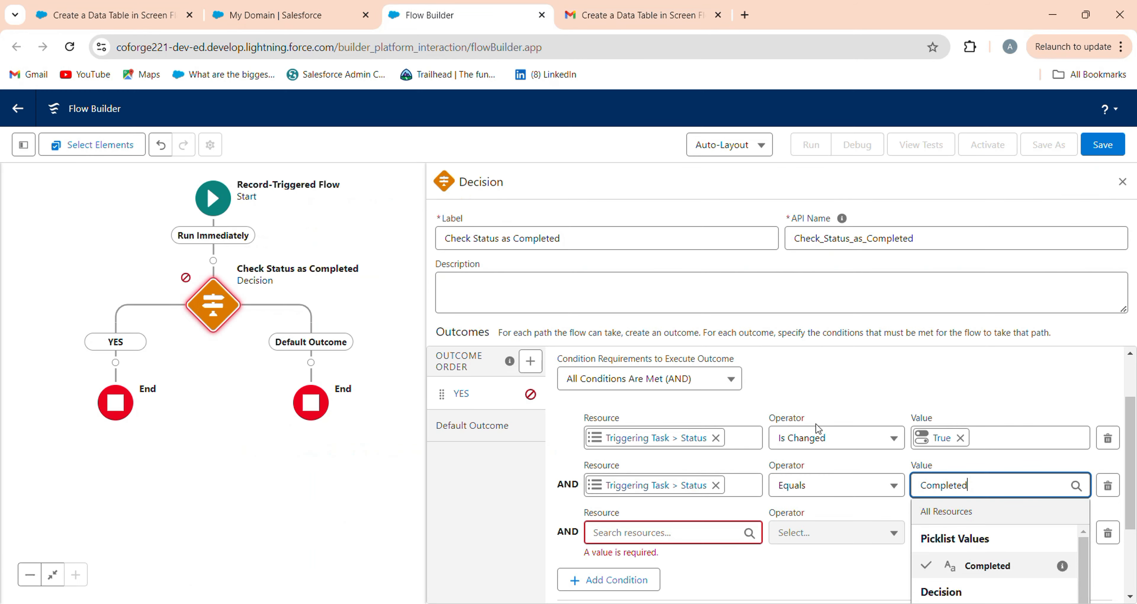
{"action": "left_click", "coordinate": [968, 378]}
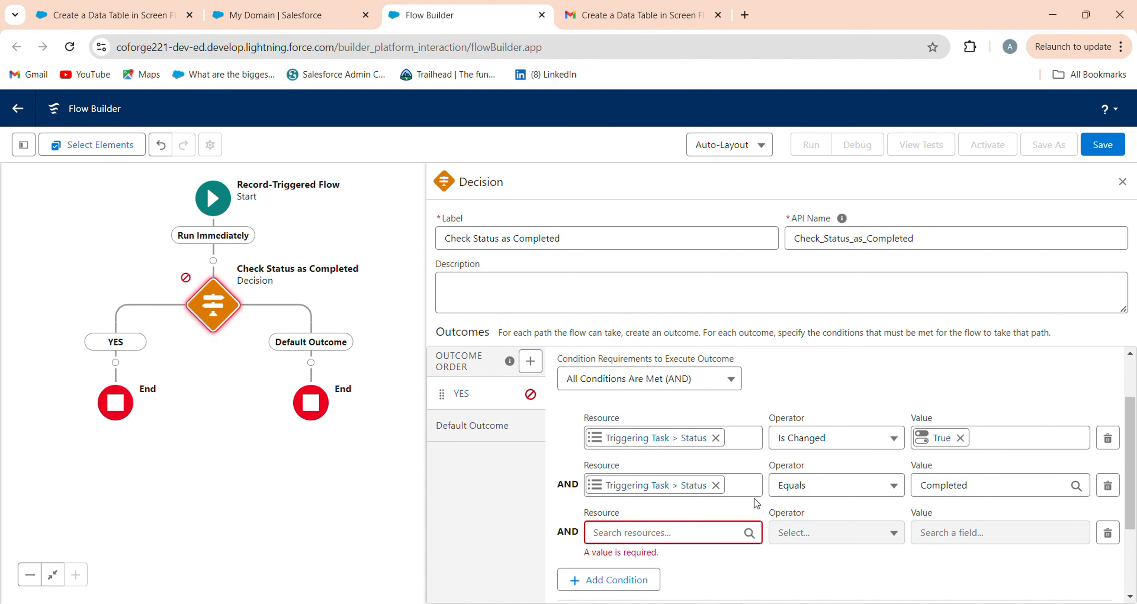
{"action": "left_click", "coordinate": [305, 6]}
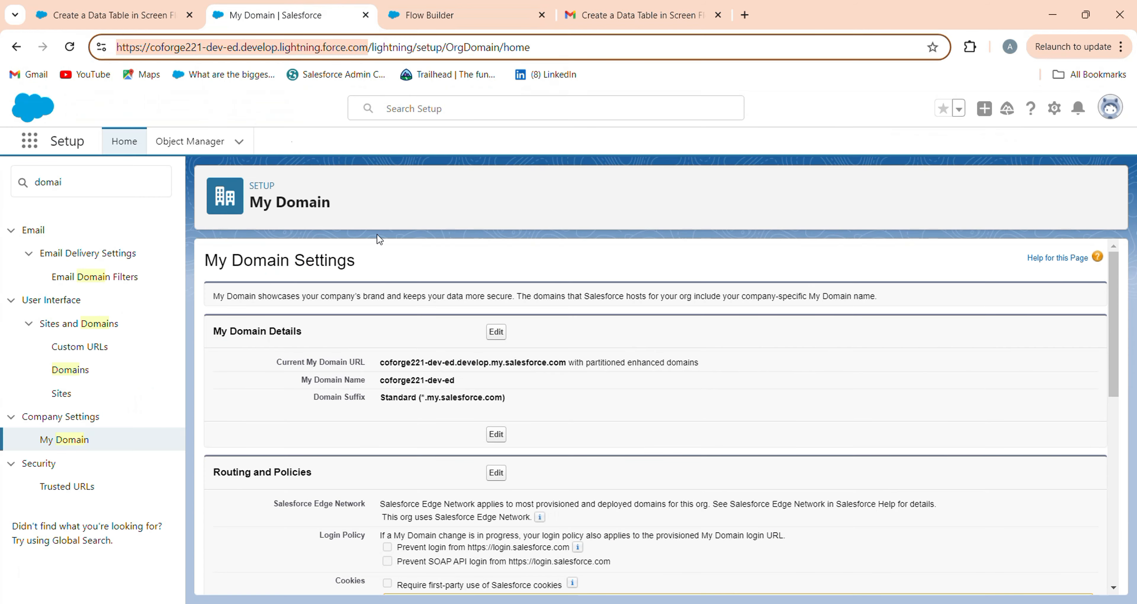
{"action": "left_click", "coordinate": [139, 9]}
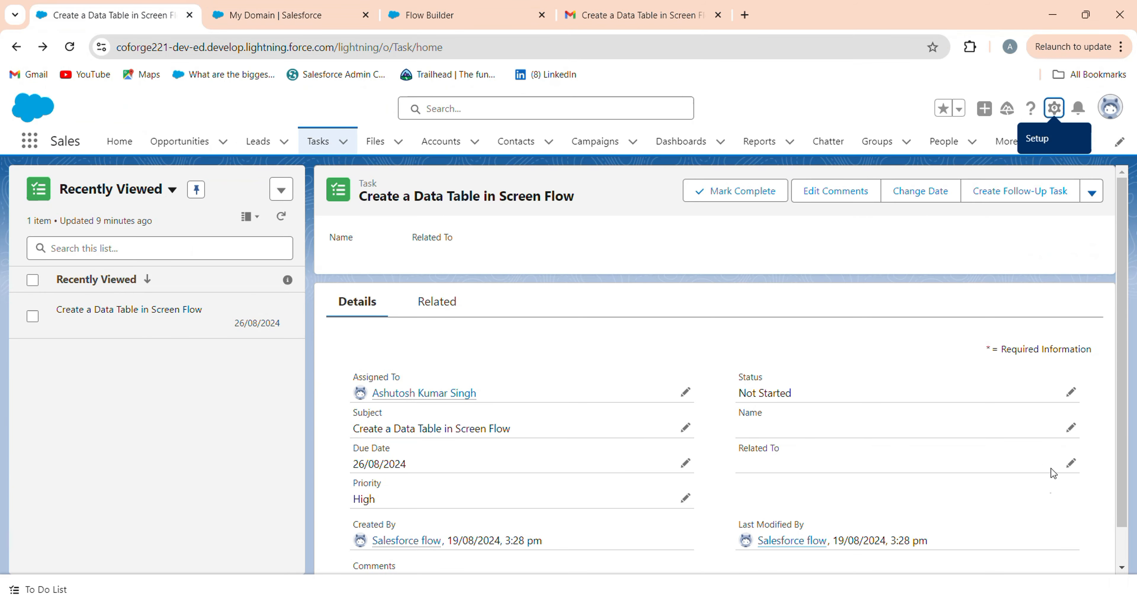
{"action": "left_click", "coordinate": [1071, 392]}
{"action": "left_click", "coordinate": [888, 403]}
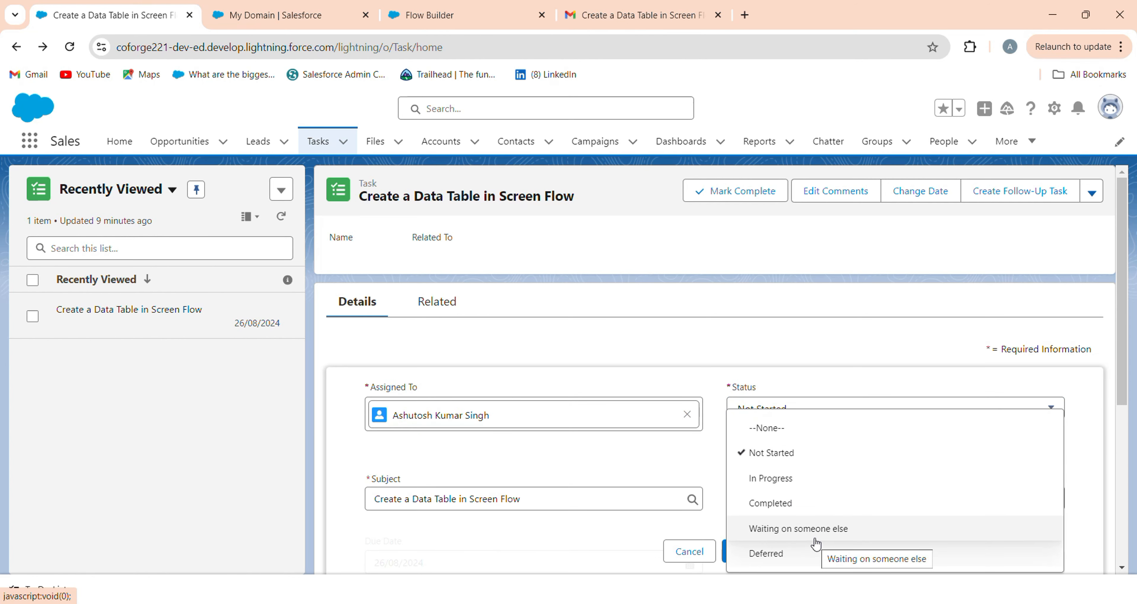
{"action": "left_click", "coordinate": [841, 330]}
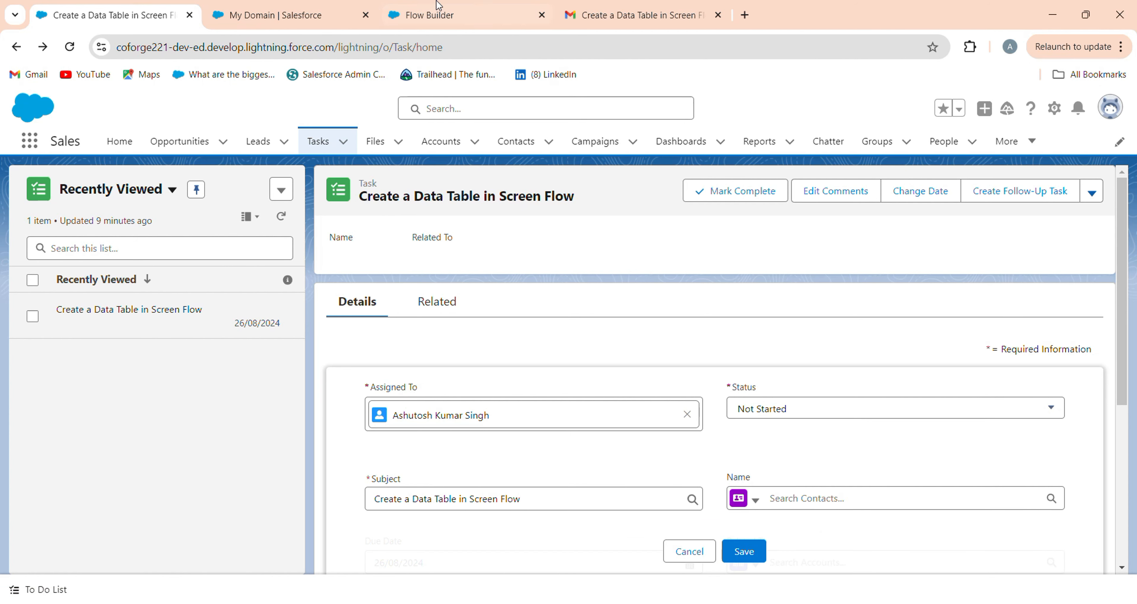
{"action": "left_click", "coordinate": [430, 15]}
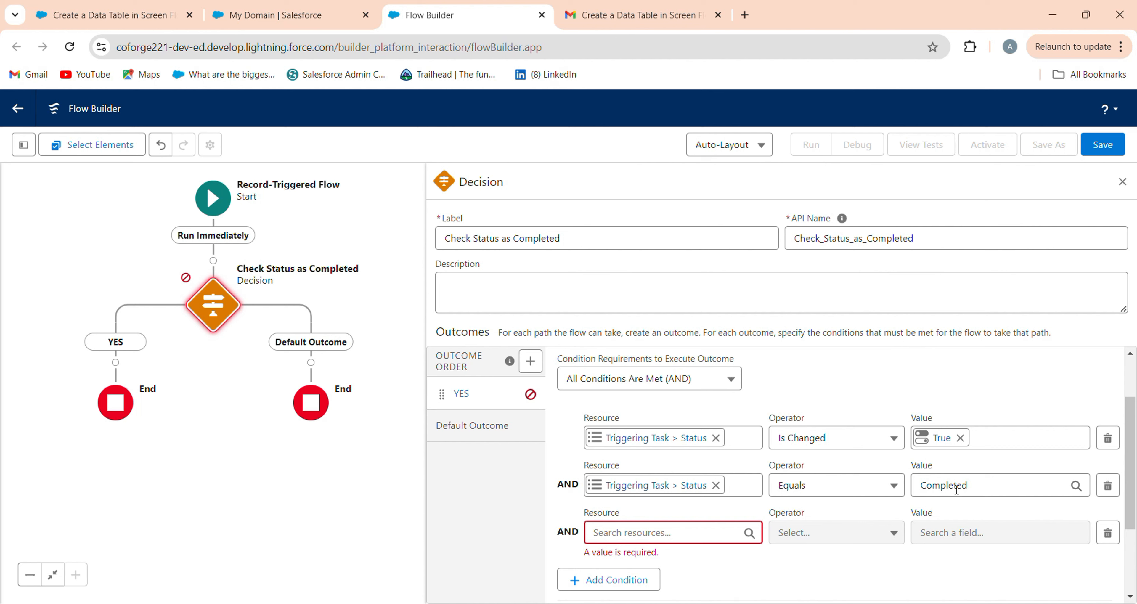
Step: Set the YES outcome's third condition to the resource Triggering Task > Assigned To ID with the operator Starts With
{"action": "left_click", "coordinate": [666, 534]}
{"action": "type", "text": "trigg"}
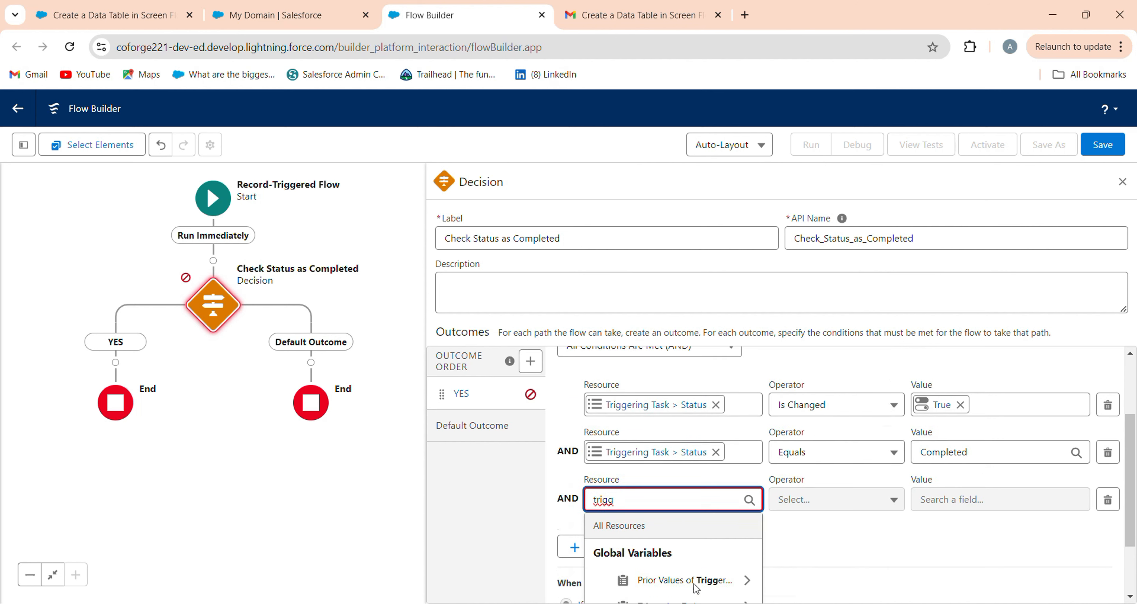
{"action": "scroll", "coordinate": [680, 533], "scroll_direction": "down", "scroll_amount": 3}
{"action": "left_click", "coordinate": [681, 522]}
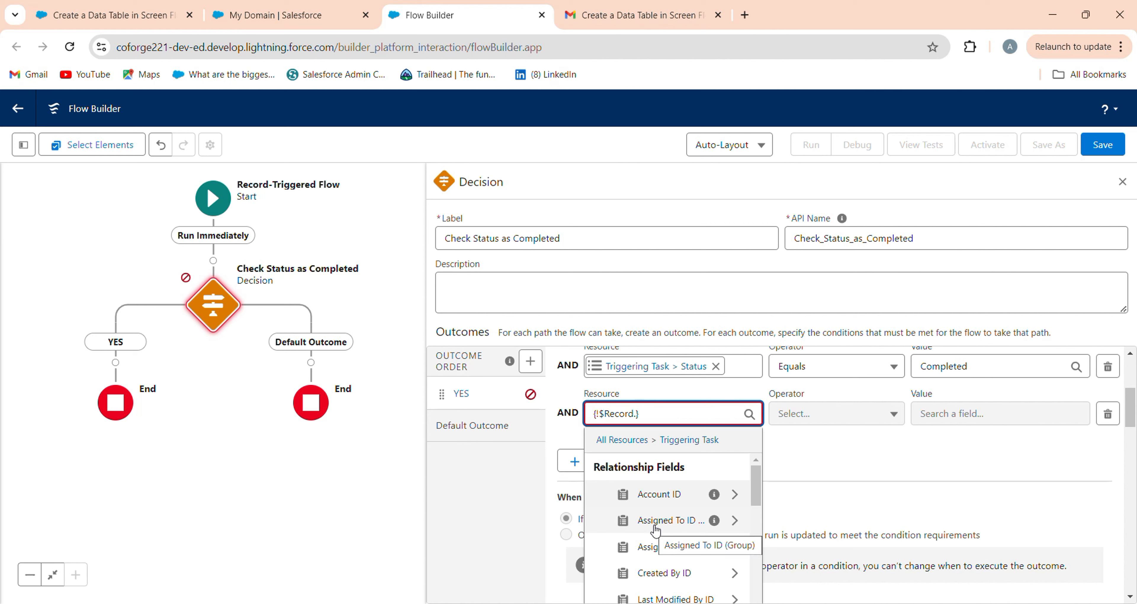
{"action": "type", "text": "Ass"}
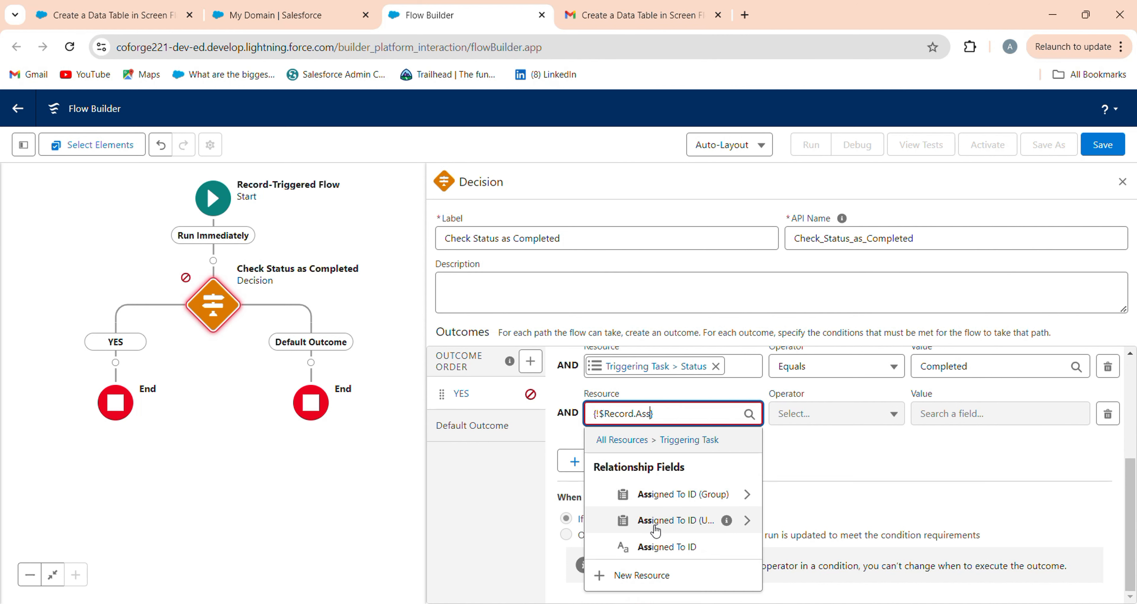
{"action": "left_click", "coordinate": [698, 550]}
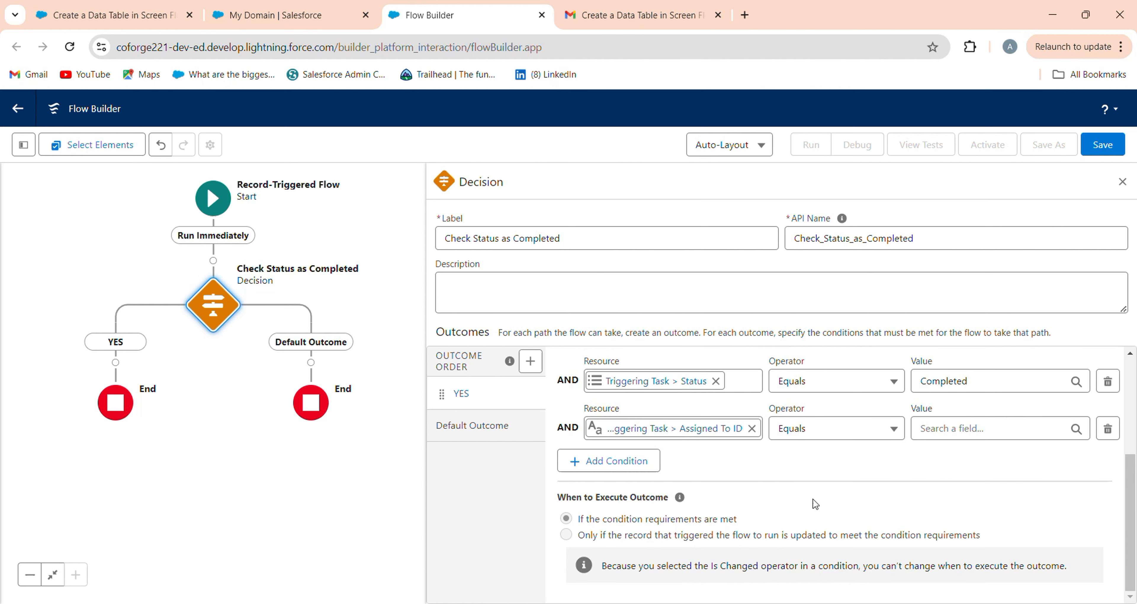
{"action": "left_click", "coordinate": [857, 435]}
{"action": "left_click", "coordinate": [845, 471]}
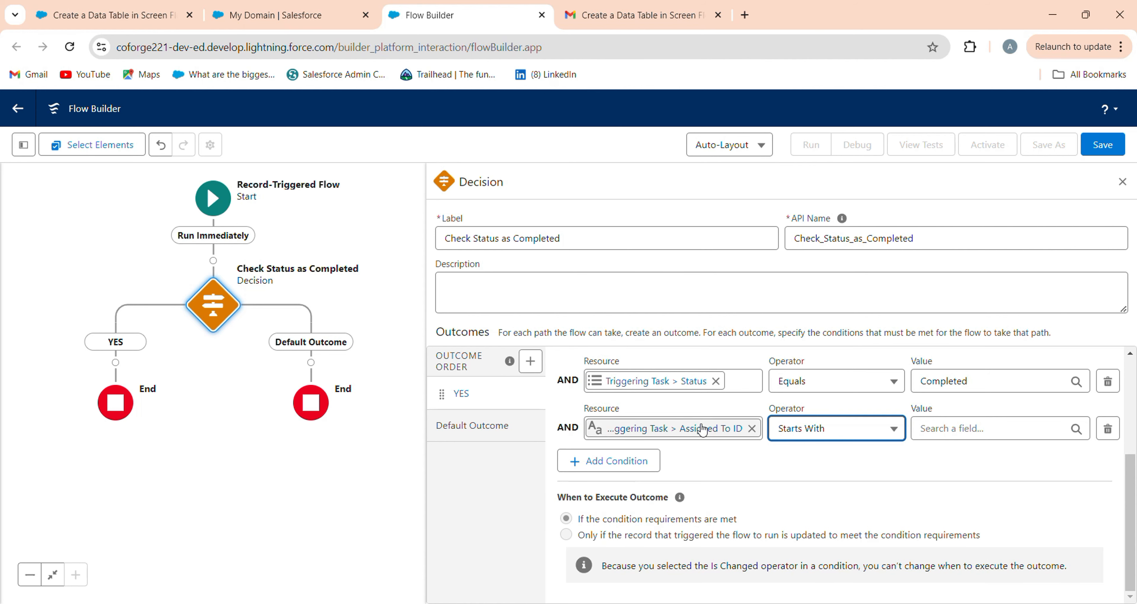
Step: Cancel editing the Create a Data Table in Screen Flow task and open the User Detail page of its assigned user
{"action": "left_click", "coordinate": [111, 15]}
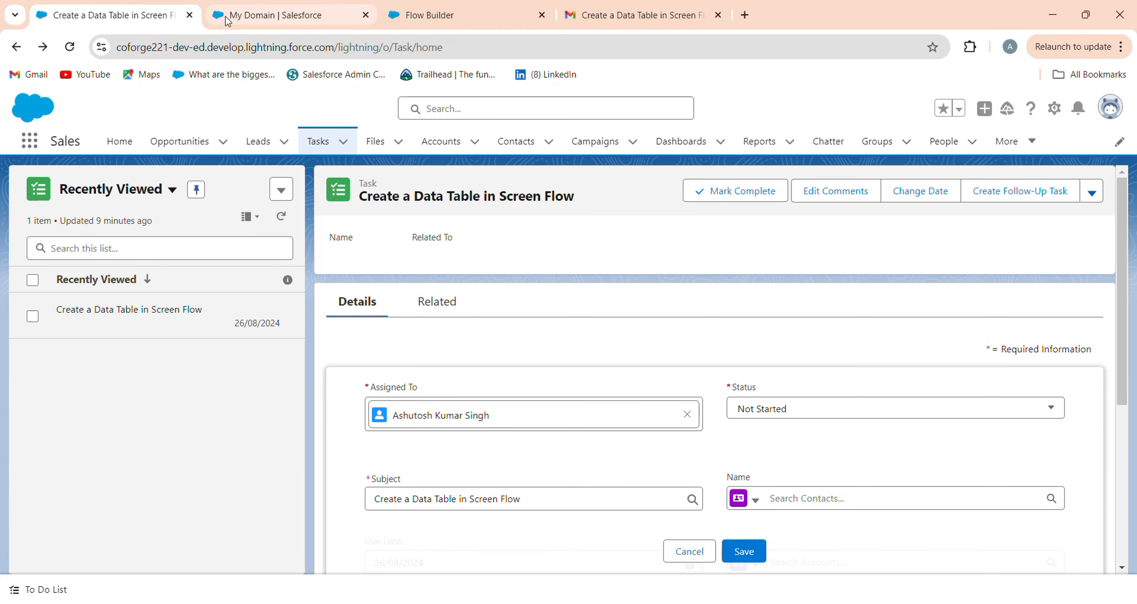
{"action": "left_click", "coordinate": [250, 11]}
{"action": "left_click", "coordinate": [62, 9]}
{"action": "left_click", "coordinate": [685, 9]}
{"action": "left_click", "coordinate": [312, 20]}
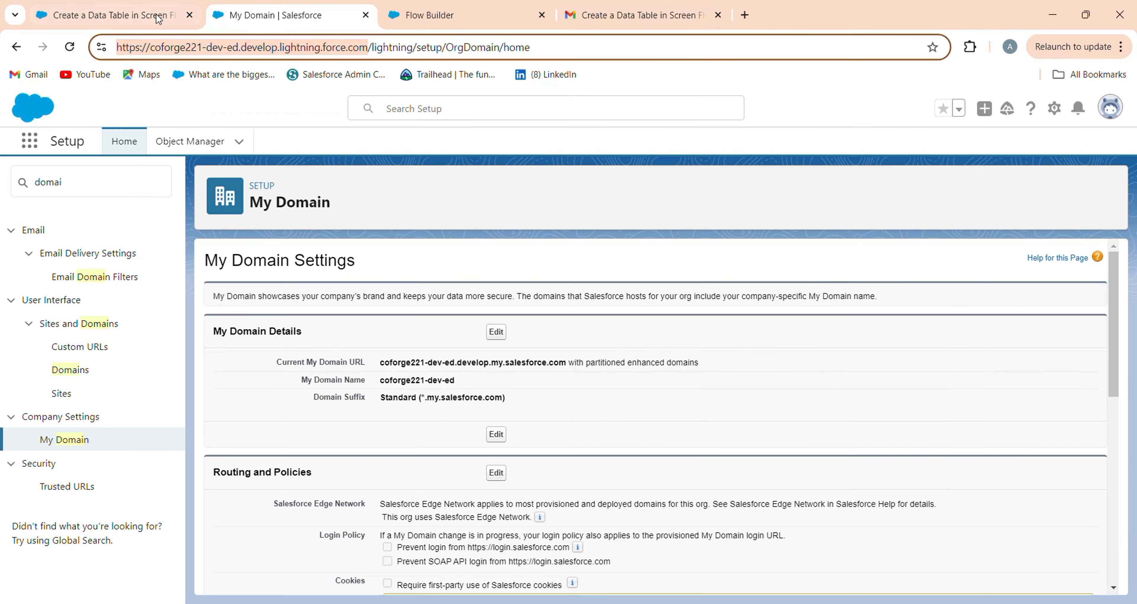
{"action": "left_click", "coordinate": [133, 11]}
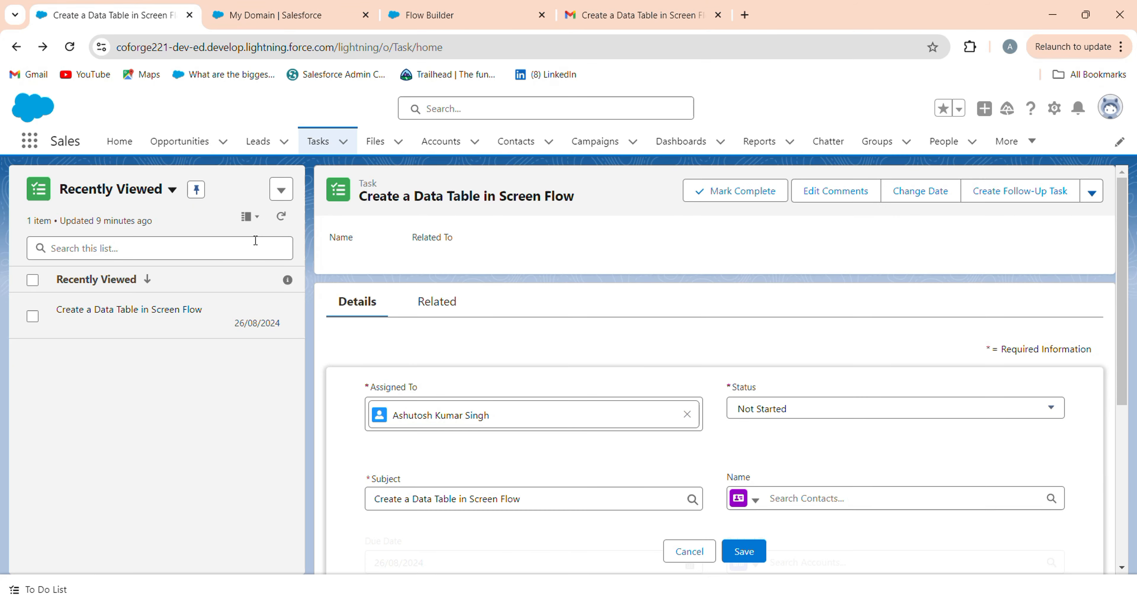
{"action": "left_click", "coordinate": [673, 552]}
{"action": "left_click", "coordinate": [435, 393]}
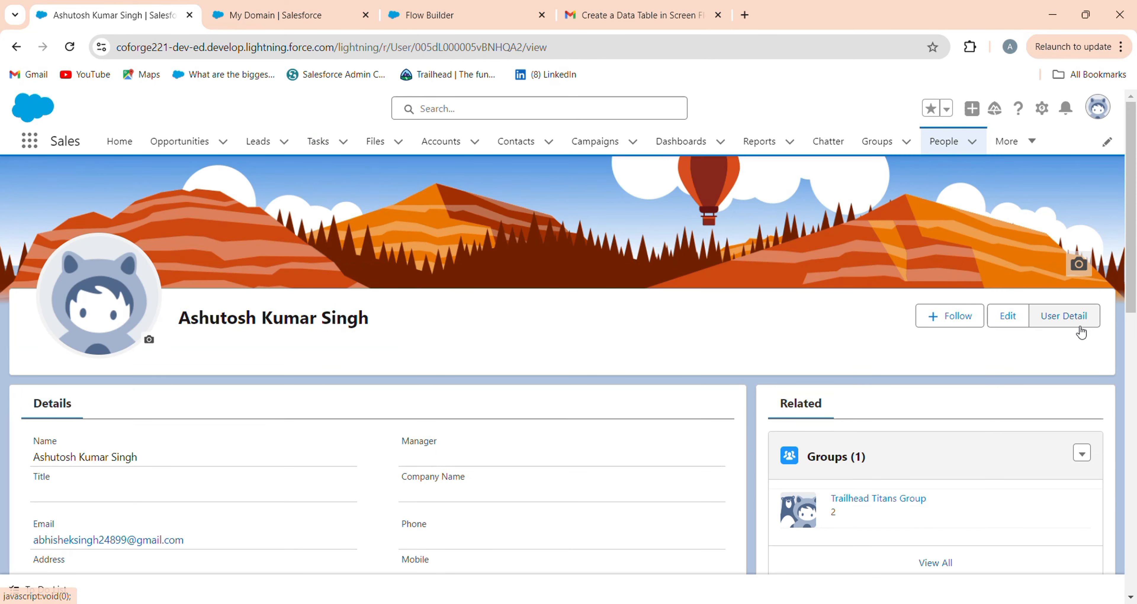
{"action": "left_click", "coordinate": [1082, 332]}
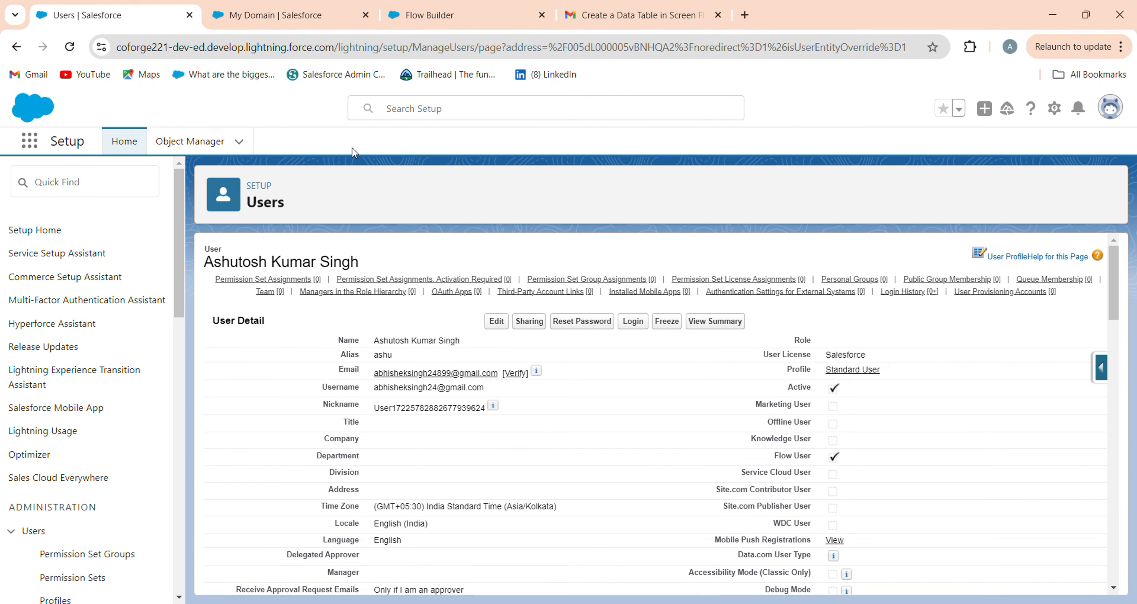
Step: Examine the user record ID and its prefix in the User Detail page's web address
{"action": "double_click", "coordinate": [731, 48]}
{"action": "left_click", "coordinate": [701, 52]}
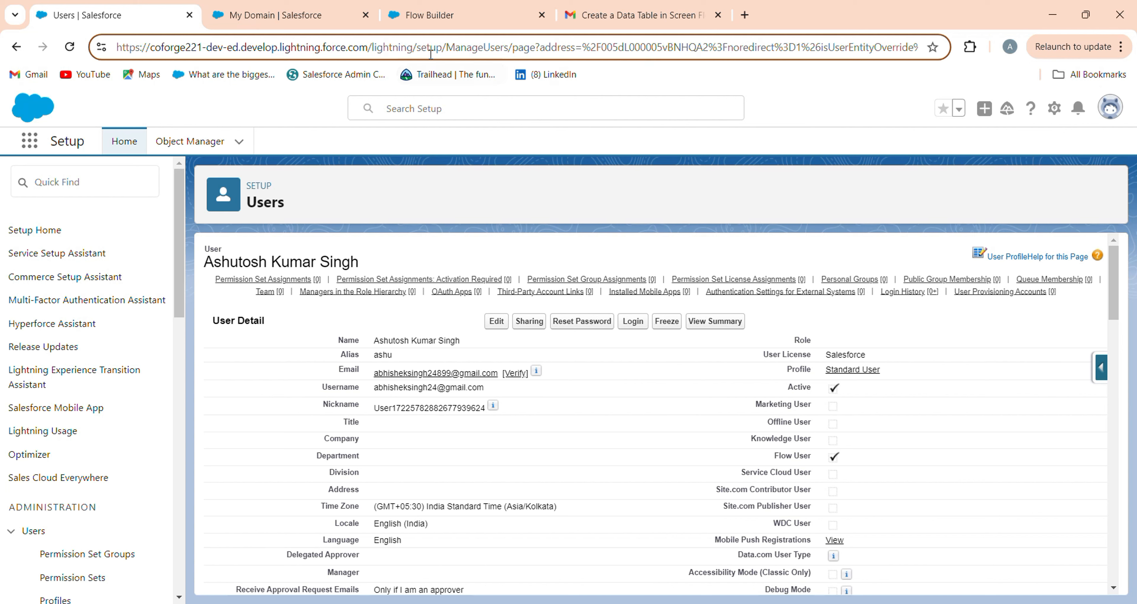
{"action": "left_click_drag", "start_coordinate": [701, 52], "coordinate": [439, 59]}
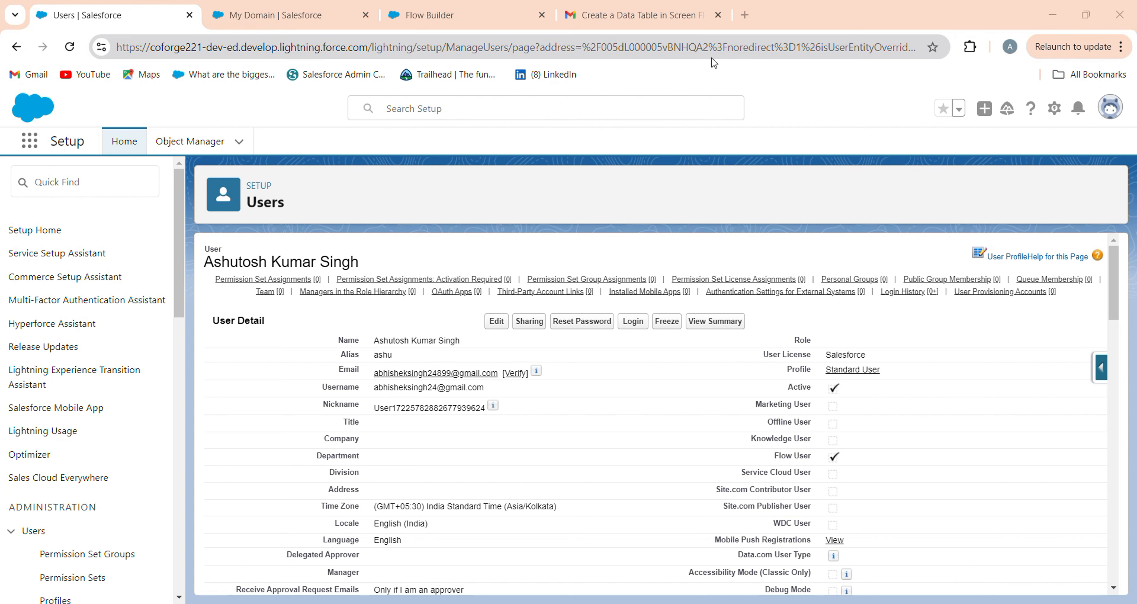
{"action": "double_click", "coordinate": [670, 47]}
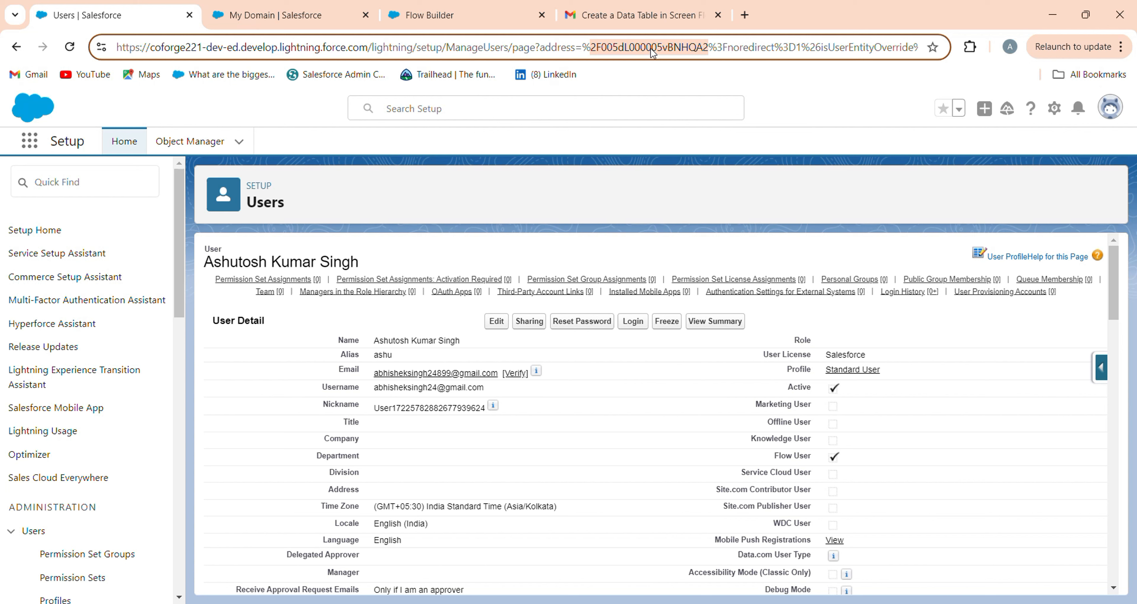
{"action": "double_click", "coordinate": [608, 53]}
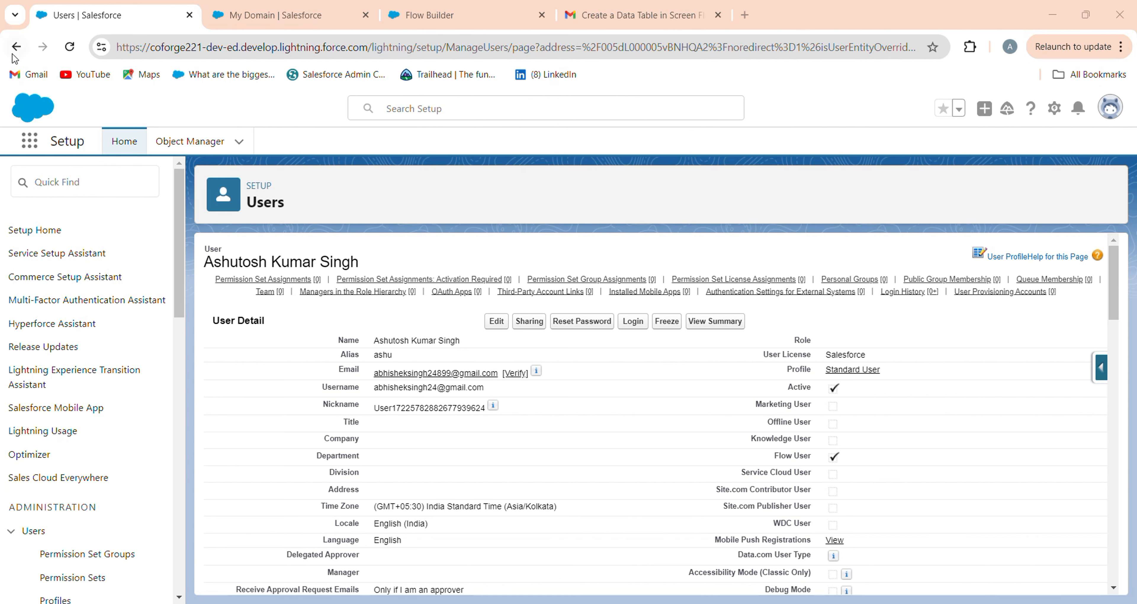
Step: Log back in to Salesforce and open the System Administrator user's record from the Users list in Setup to check its ID prefix
{"action": "mouse_move", "coordinate": [210, 288]}
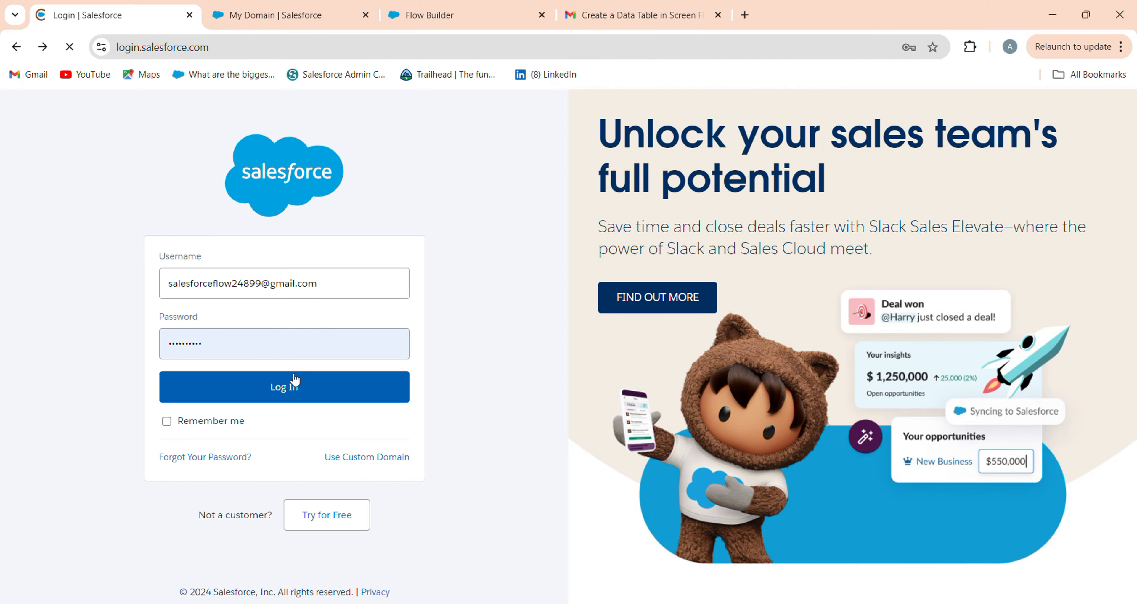
{"action": "left_click", "coordinate": [295, 380]}
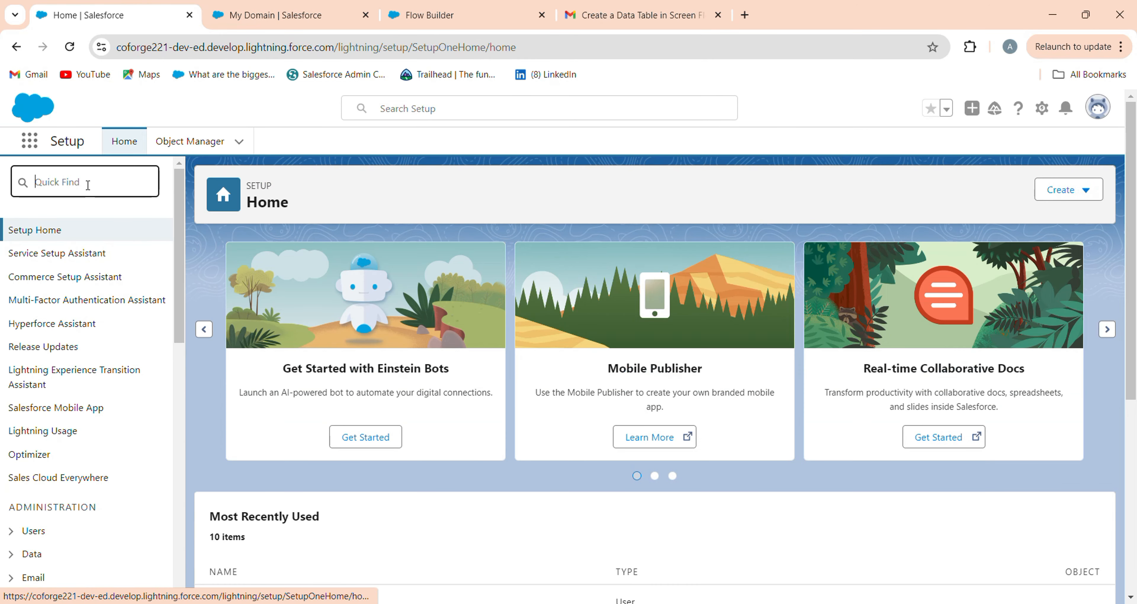
{"action": "left_click", "coordinate": [88, 185]}
{"action": "type", "text": "u"}
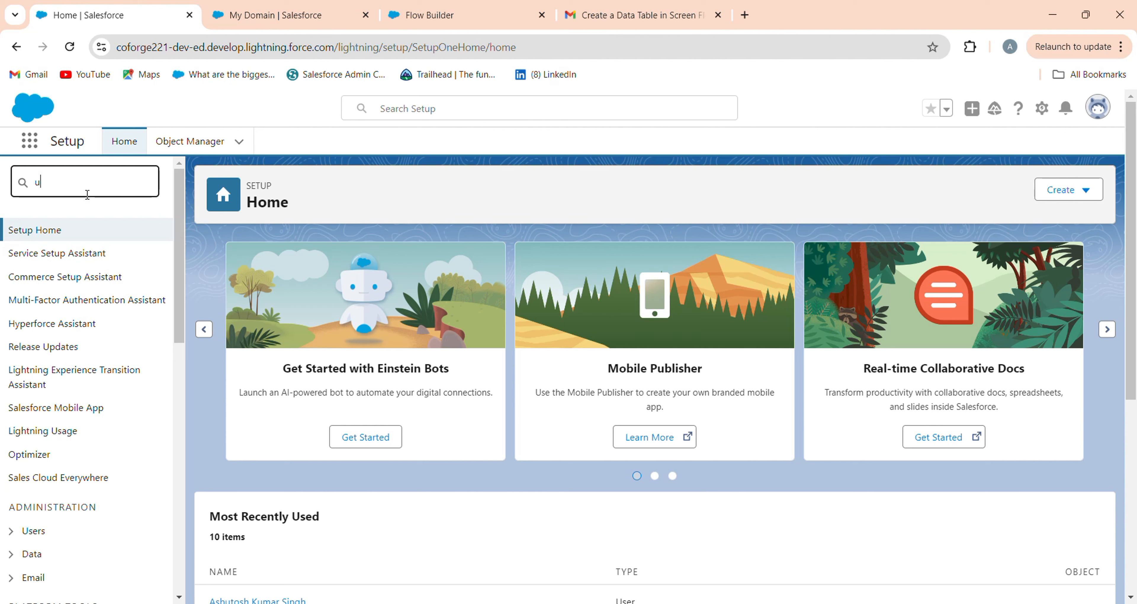
{"action": "type", "text": "es"}
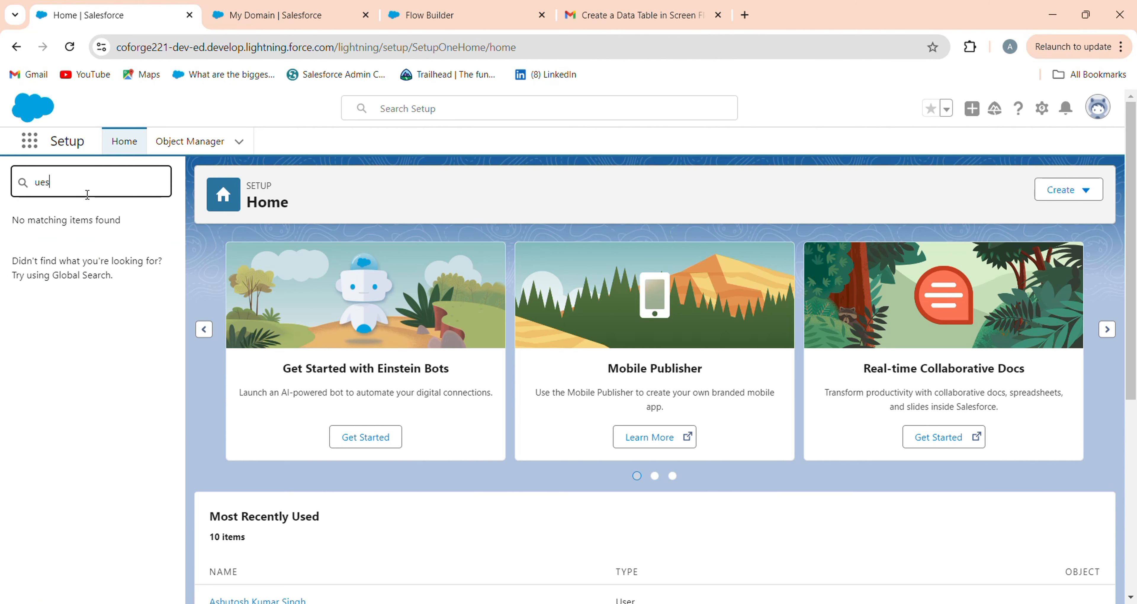
{"action": "type", "text": "erser"}
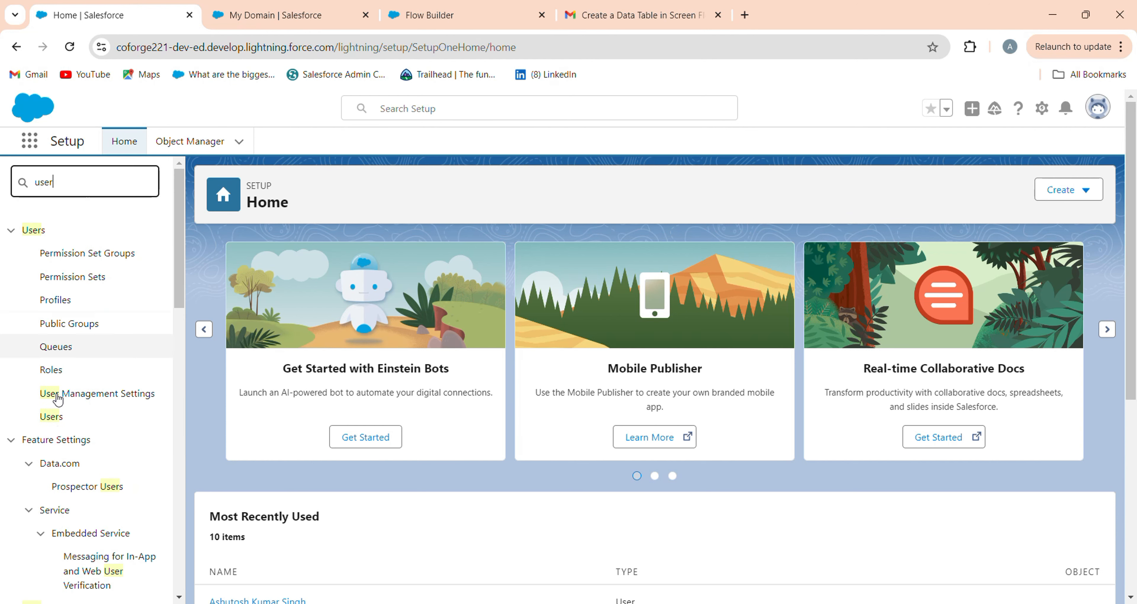
{"action": "left_click", "coordinate": [52, 423]}
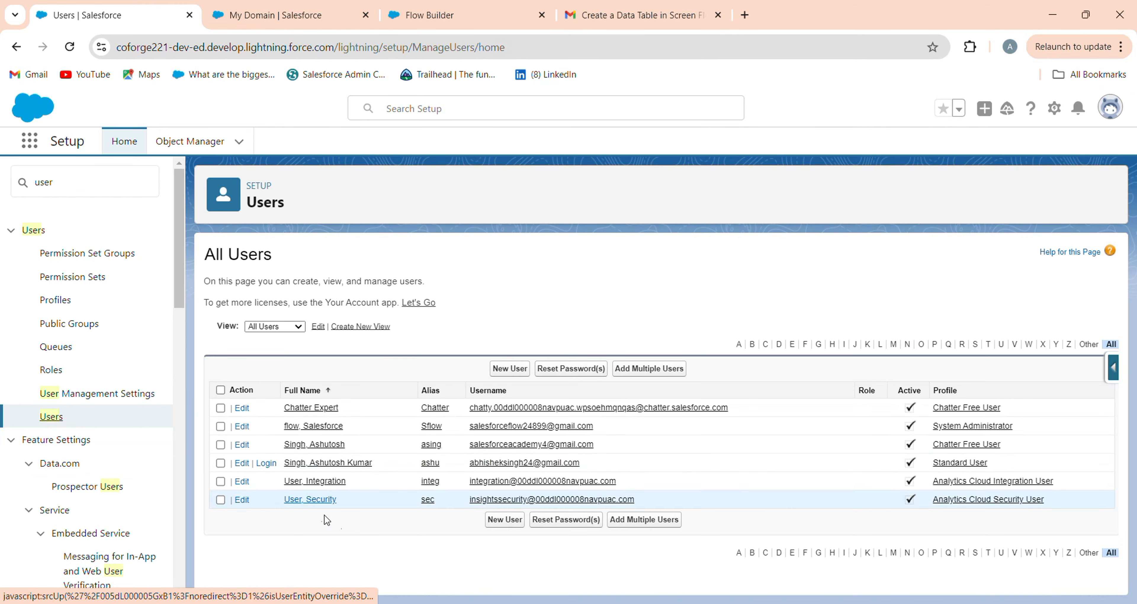
{"action": "left_click", "coordinate": [319, 426]}
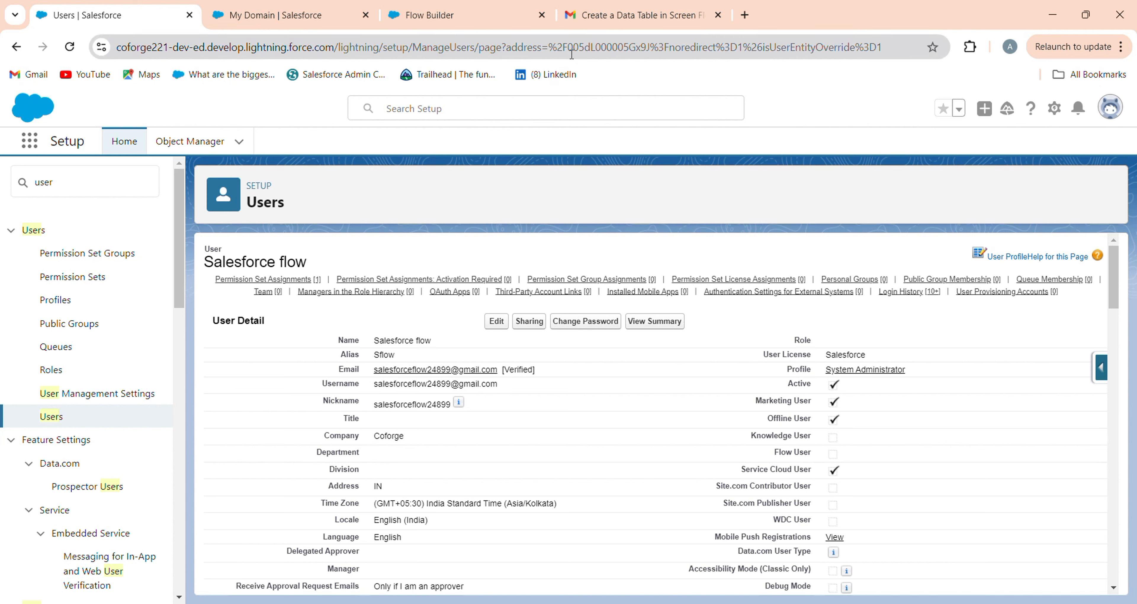
Step: Back in the flow's decision, set the value of the Assigned To ID Starts With condition to 005
{"action": "left_click", "coordinate": [420, 14]}
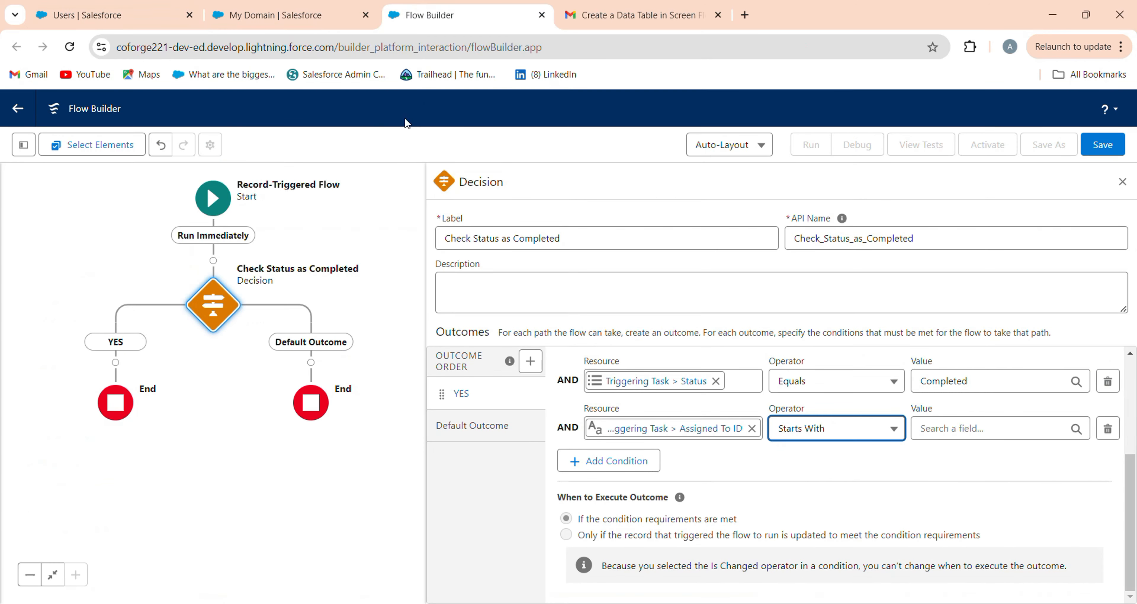
{"action": "left_click", "coordinate": [982, 432]}
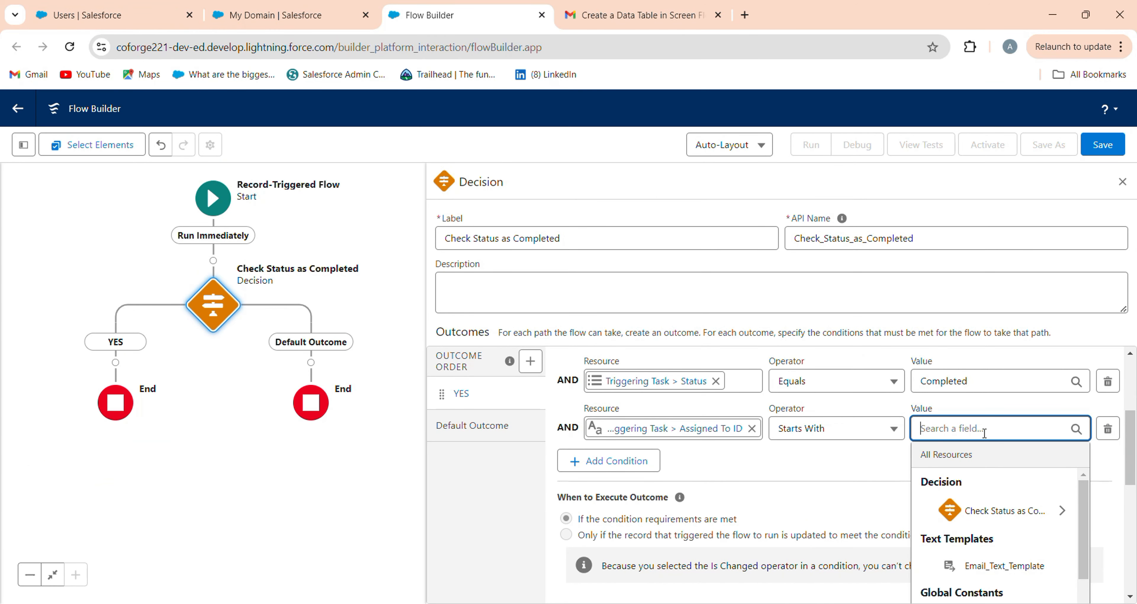
{"action": "type", "text": "005"}
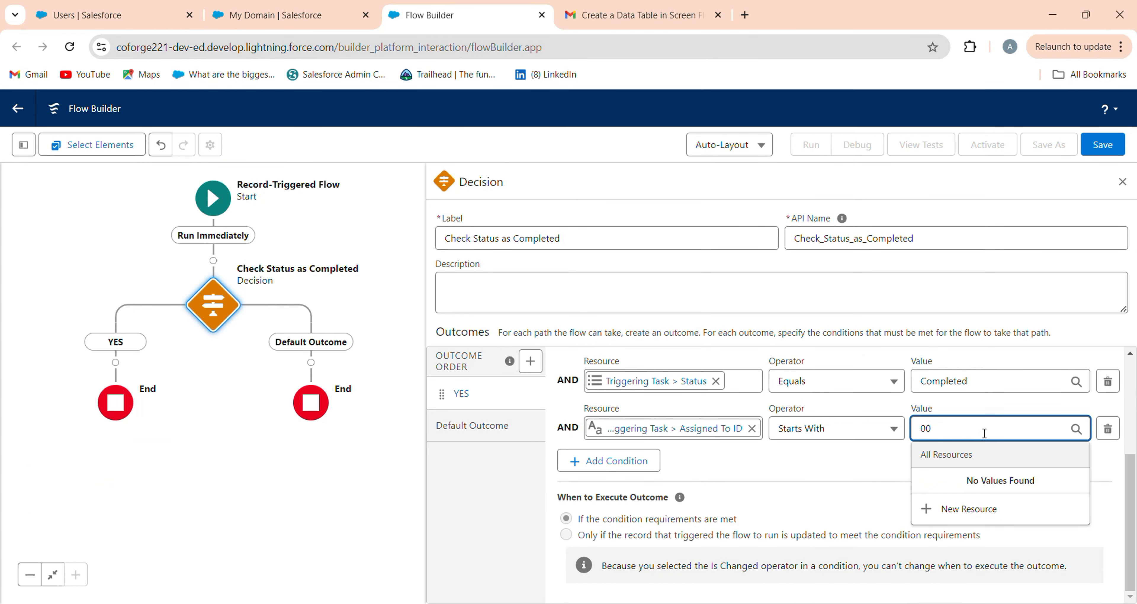
{"action": "left_click", "coordinate": [990, 405]}
Step: Add another condition to the YES outcome with the resource Triggering Task > Assigned To ID
{"action": "left_click", "coordinate": [614, 462]}
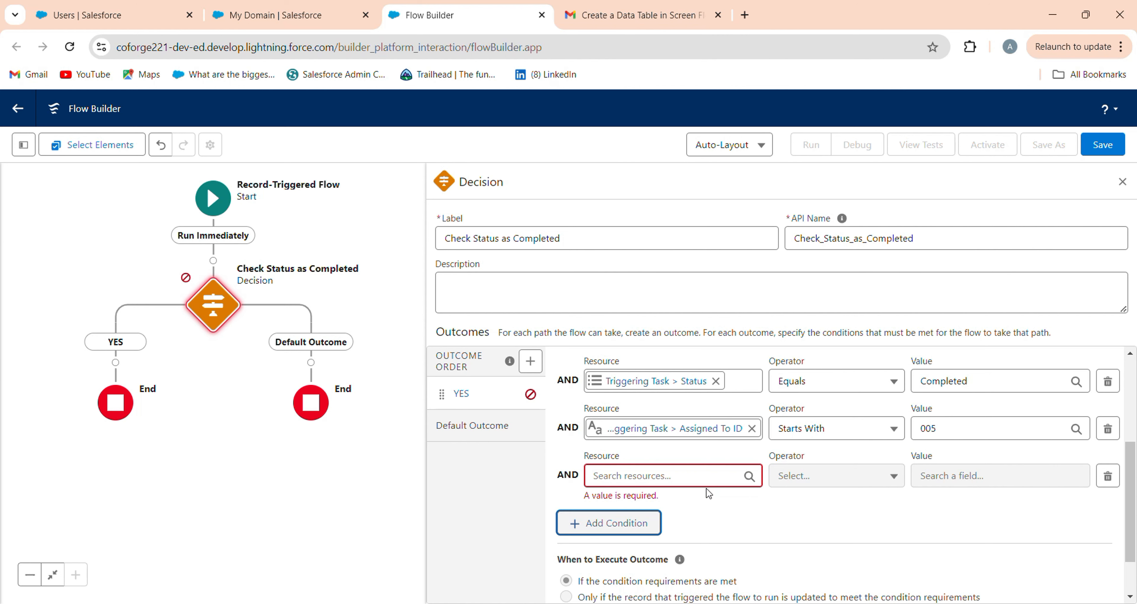
{"action": "left_click", "coordinate": [685, 475]}
{"action": "type", "text": "Tri"}
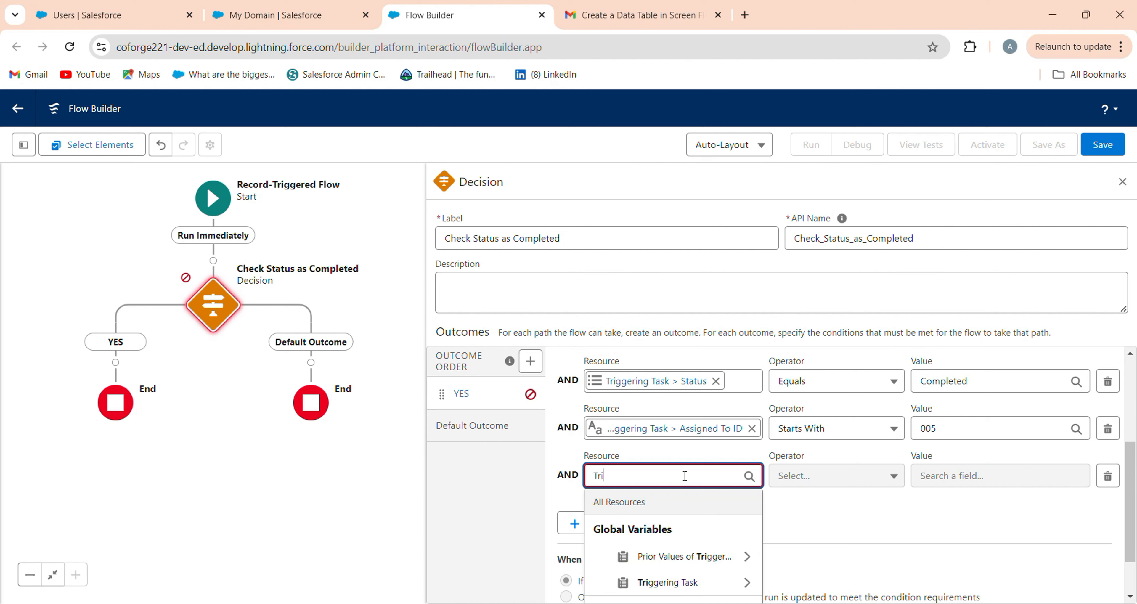
{"action": "type", "text": "gg"}
{"action": "left_click", "coordinate": [685, 582]}
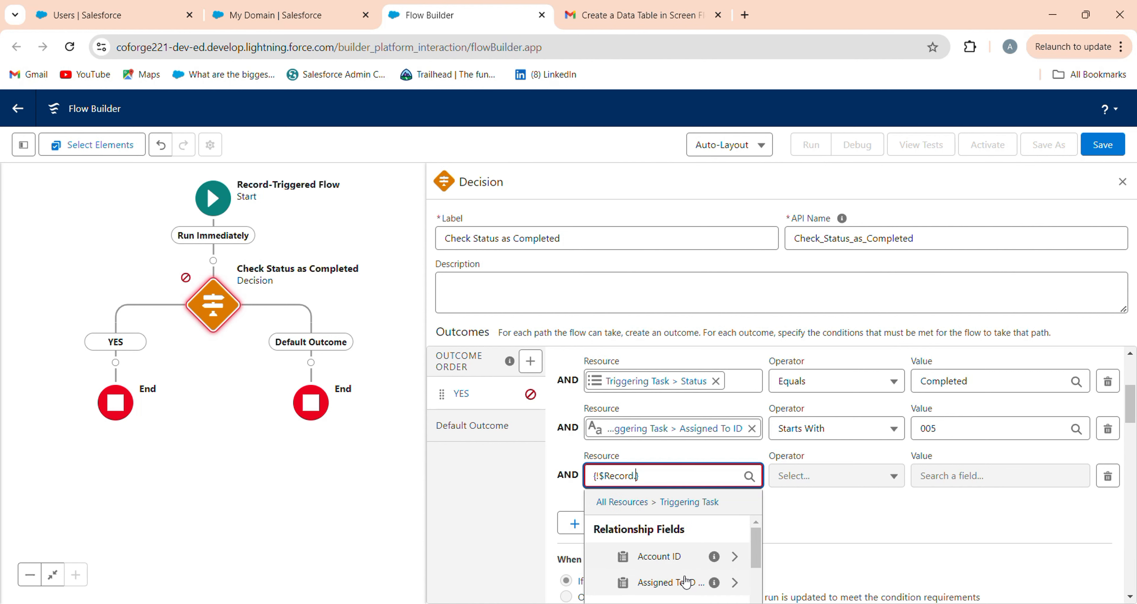
{"action": "type", "text": "Ass"}
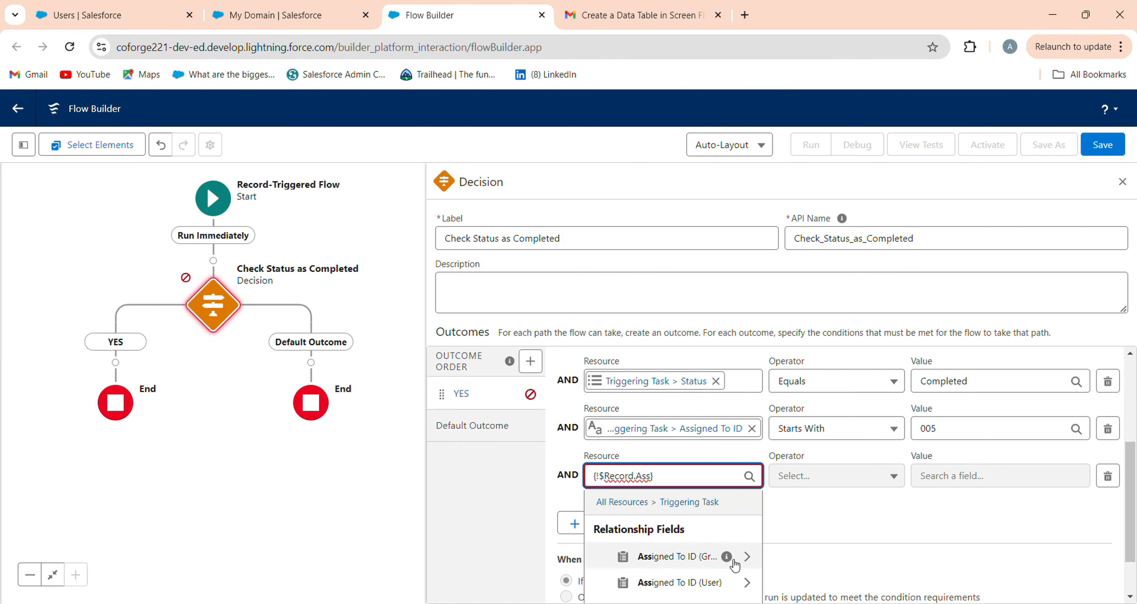
{"action": "scroll", "coordinate": [734, 565], "scroll_direction": "down", "scroll_amount": 1}
{"action": "left_click", "coordinate": [653, 547]}
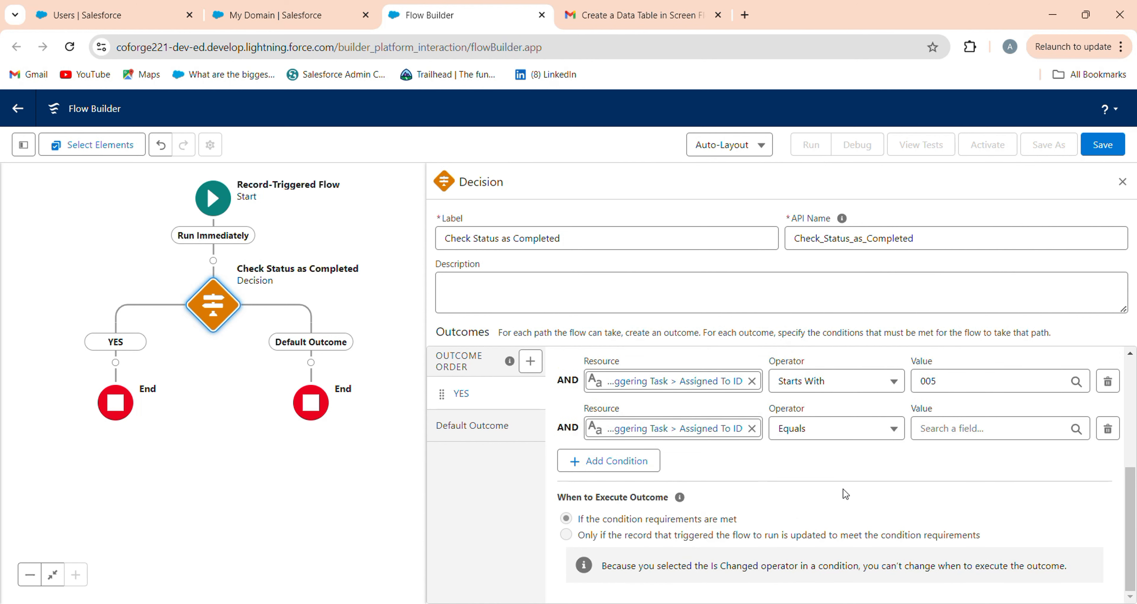
Step: Set the new Assigned To ID condition to Does Not Equal, with Triggering Task > Created By ID as its value
{"action": "left_click", "coordinate": [856, 430]}
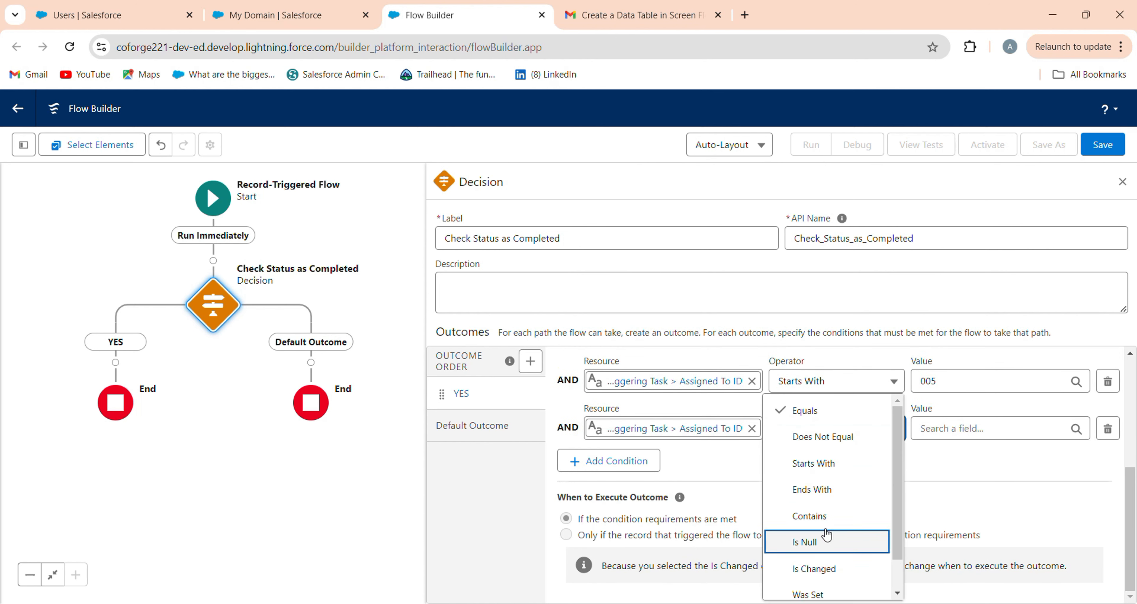
{"action": "left_click", "coordinate": [857, 442]}
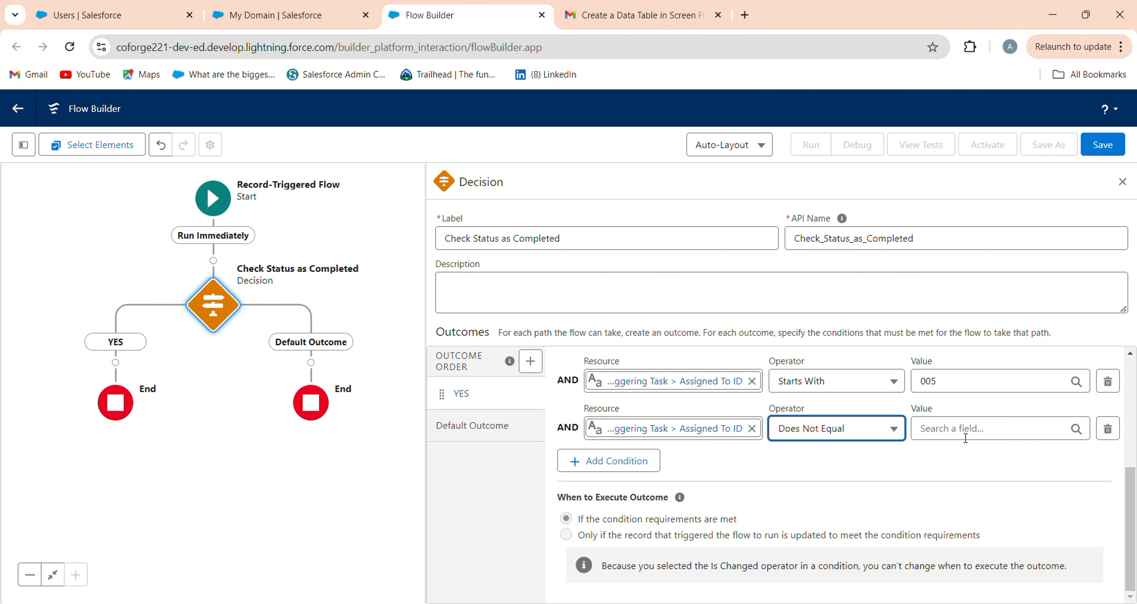
{"action": "left_click", "coordinate": [967, 437]}
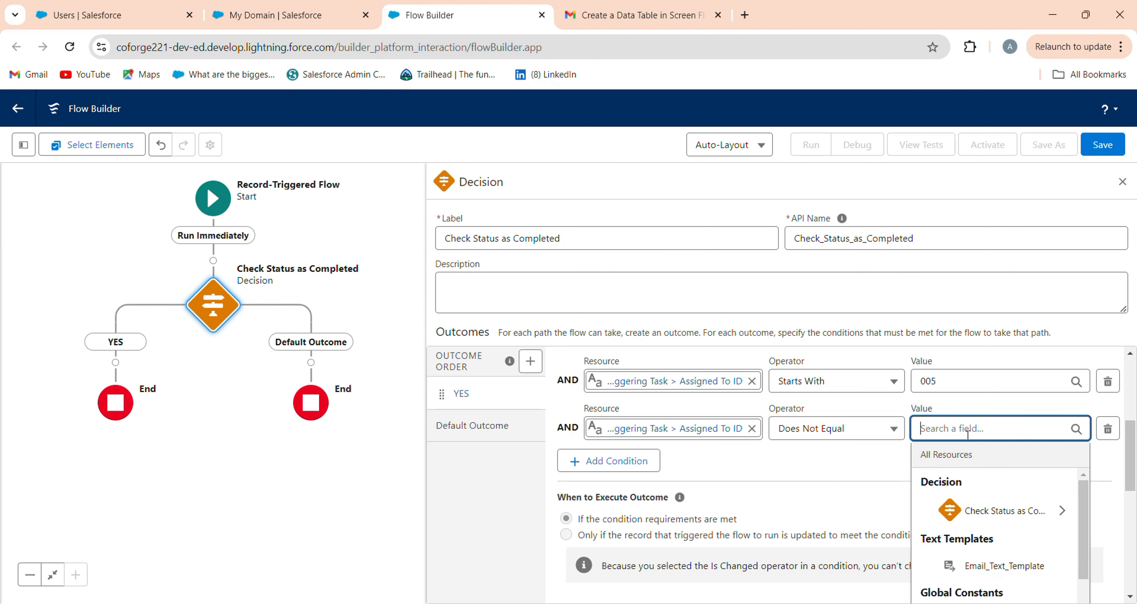
{"action": "type", "text": "Tri"}
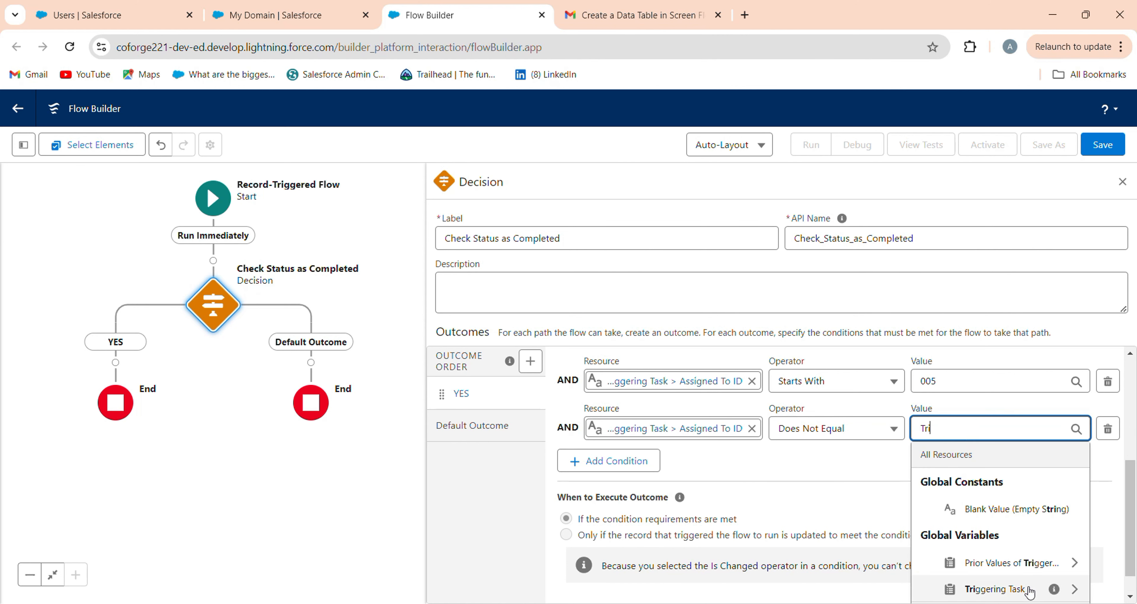
{"action": "left_click", "coordinate": [995, 590]}
{"action": "type", "text": "Created"}
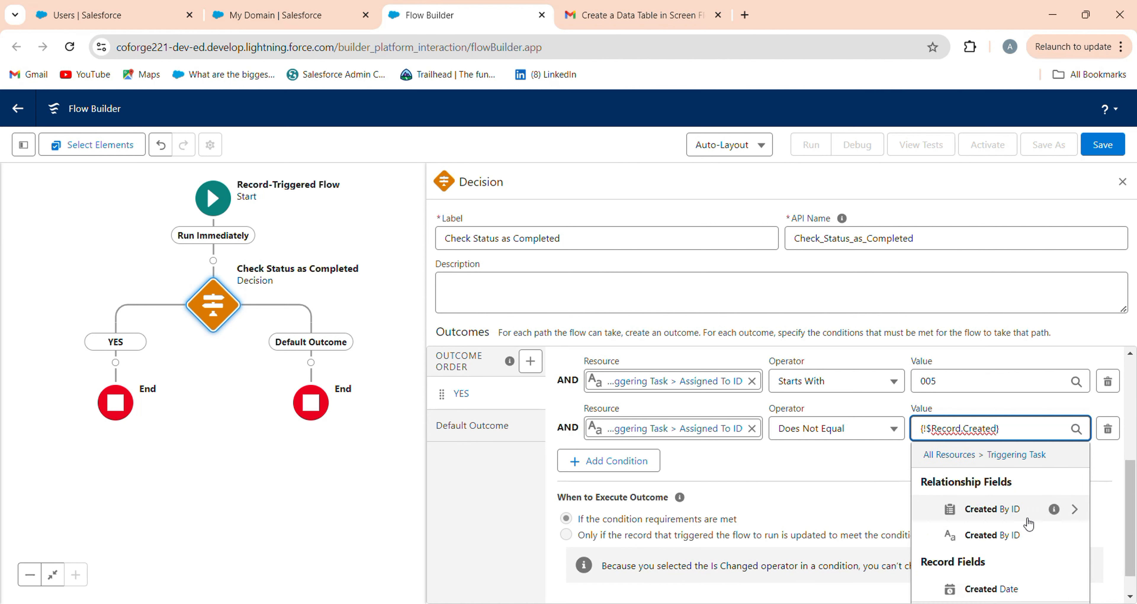
{"action": "left_click", "coordinate": [1024, 536]}
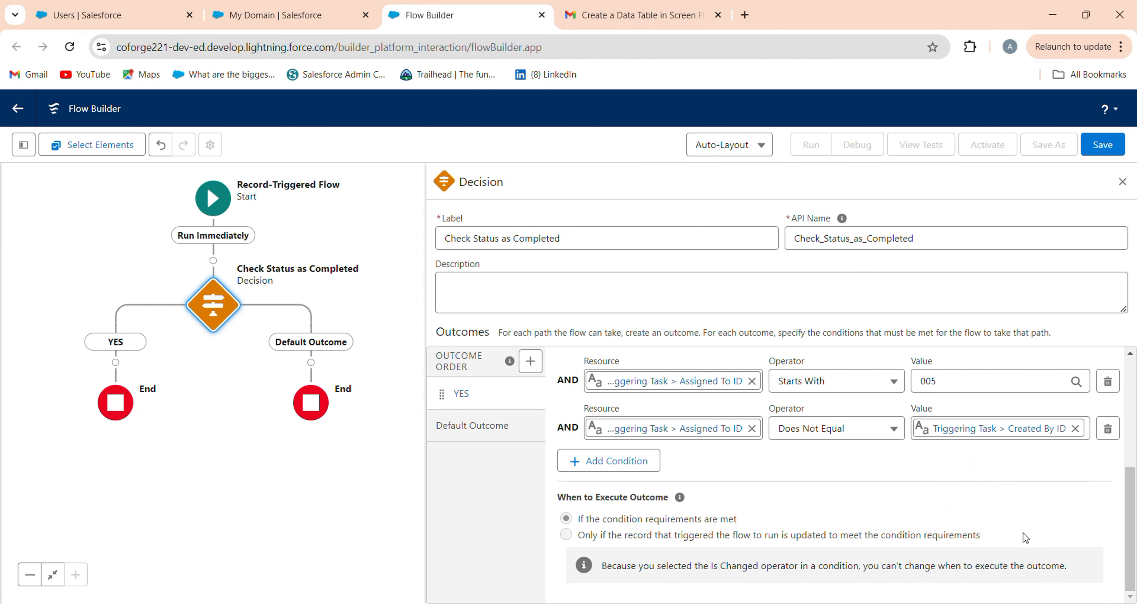
Step: Open the Create a Data Table in Screen Flow task in the Sales app and compare its Assigned To and Created By users
{"action": "left_click", "coordinate": [77, 13]}
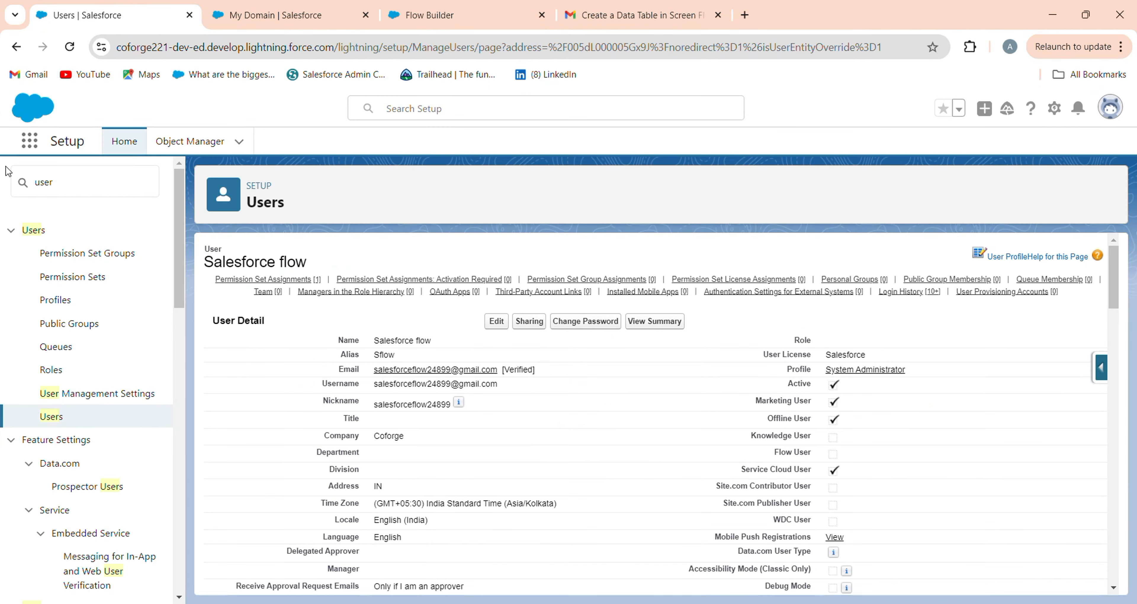
{"action": "left_click", "coordinate": [29, 140]}
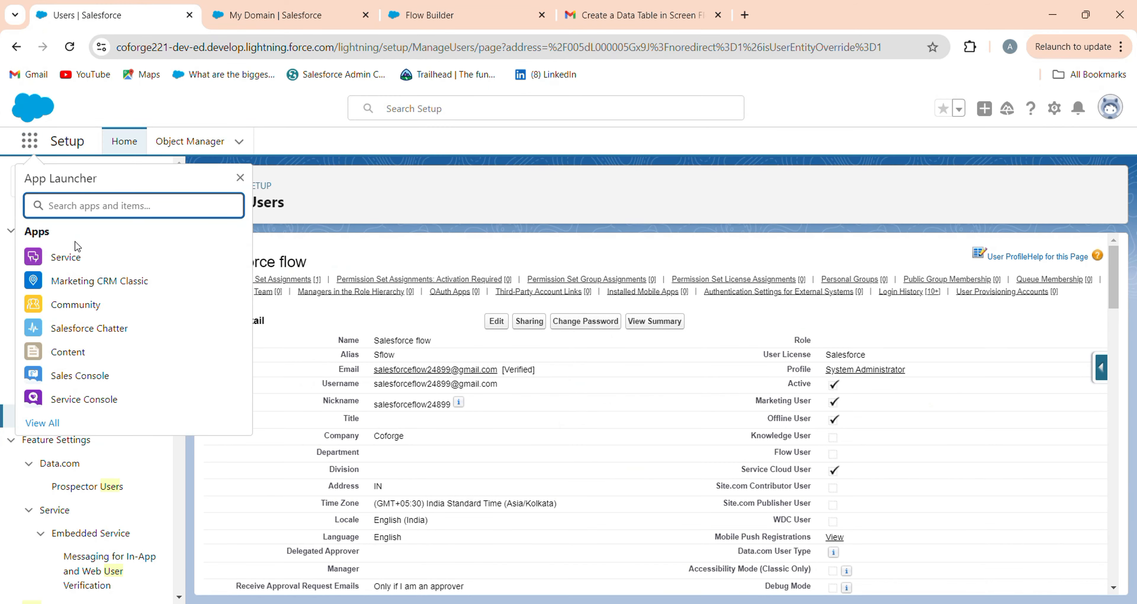
{"action": "type", "text": "sal"}
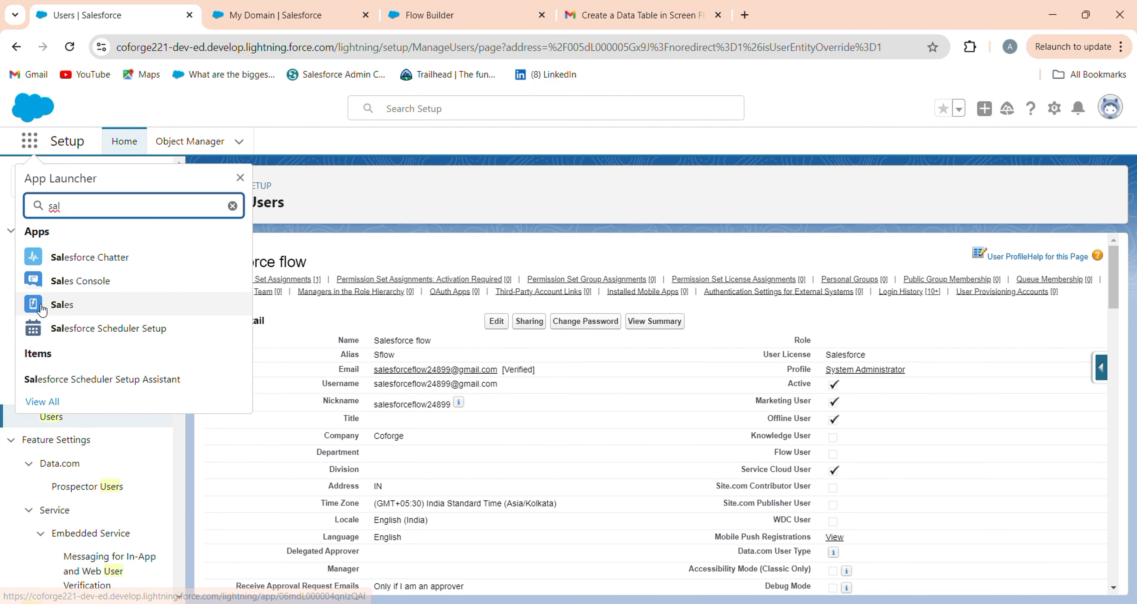
{"action": "left_click", "coordinate": [62, 304]}
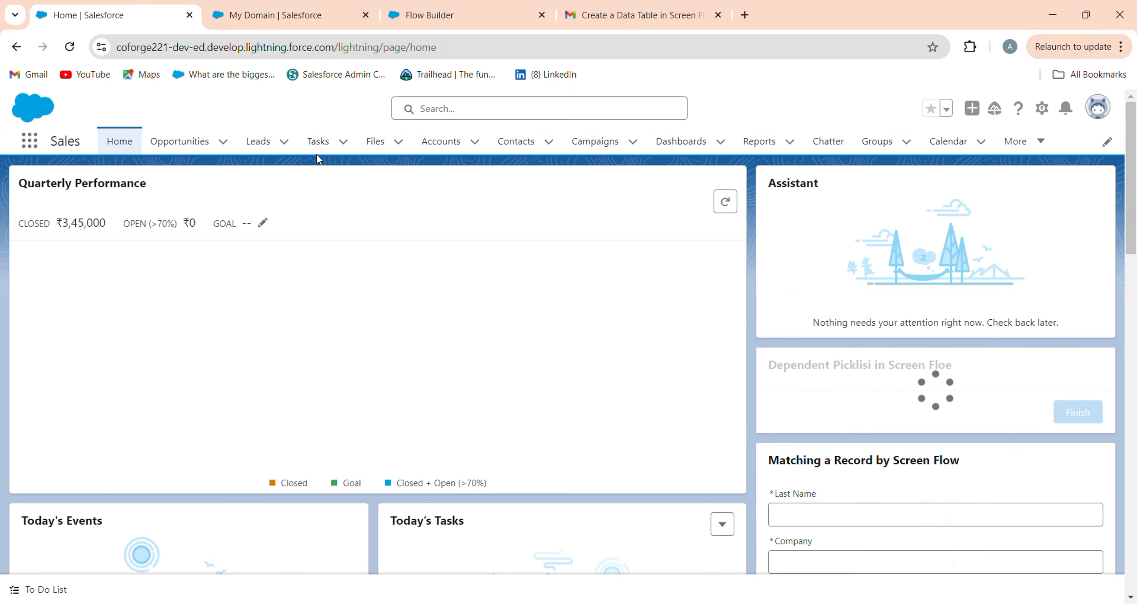
{"action": "left_click", "coordinate": [317, 145]}
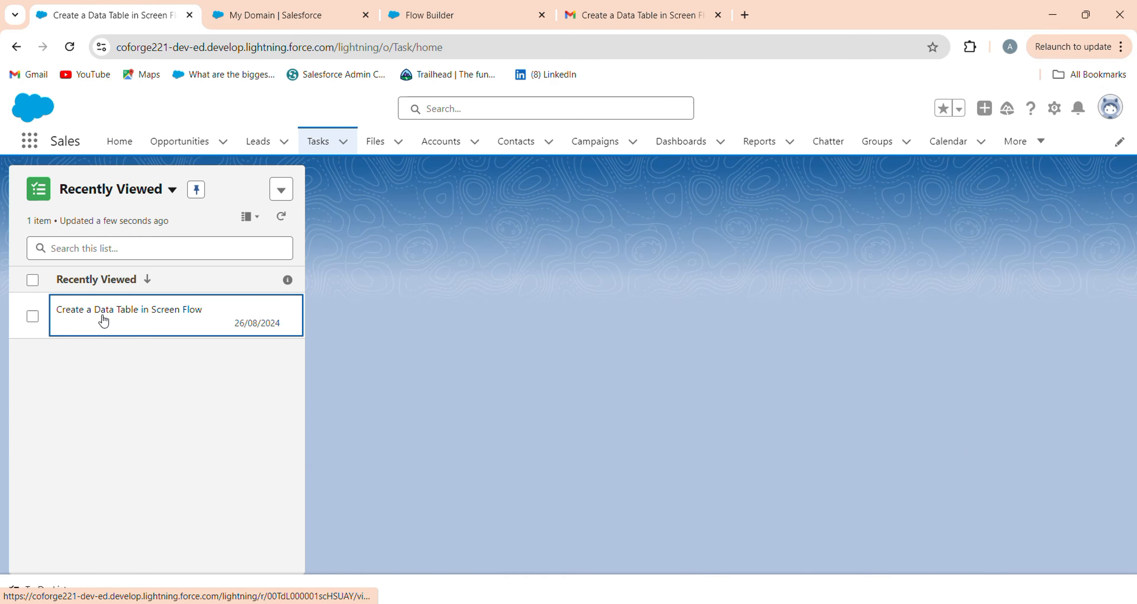
{"action": "left_click", "coordinate": [103, 321]}
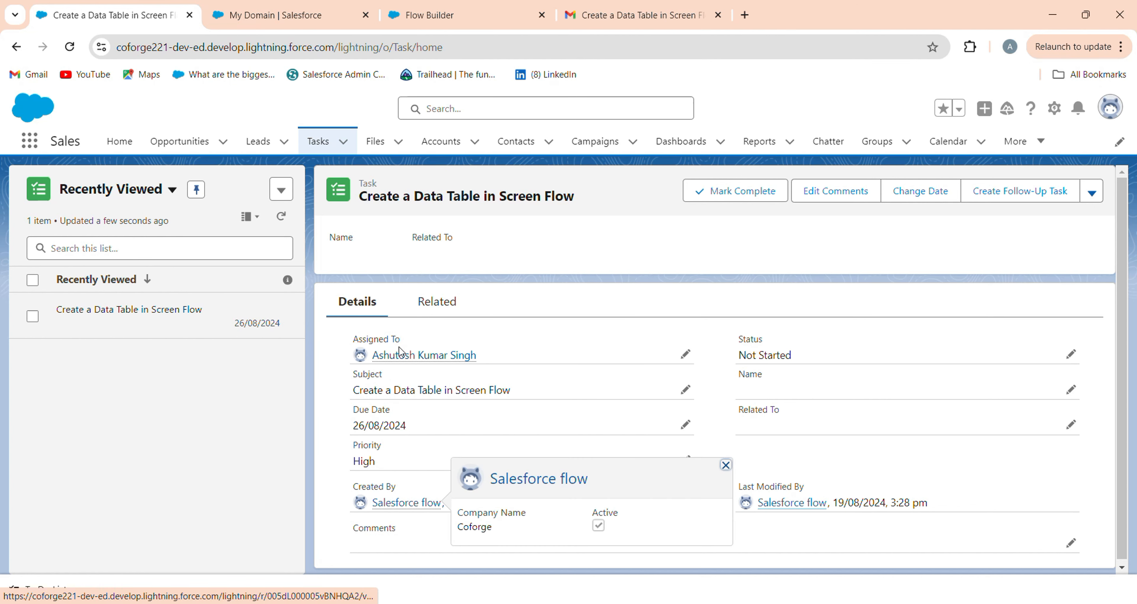
{"action": "mouse_move", "coordinate": [416, 358]}
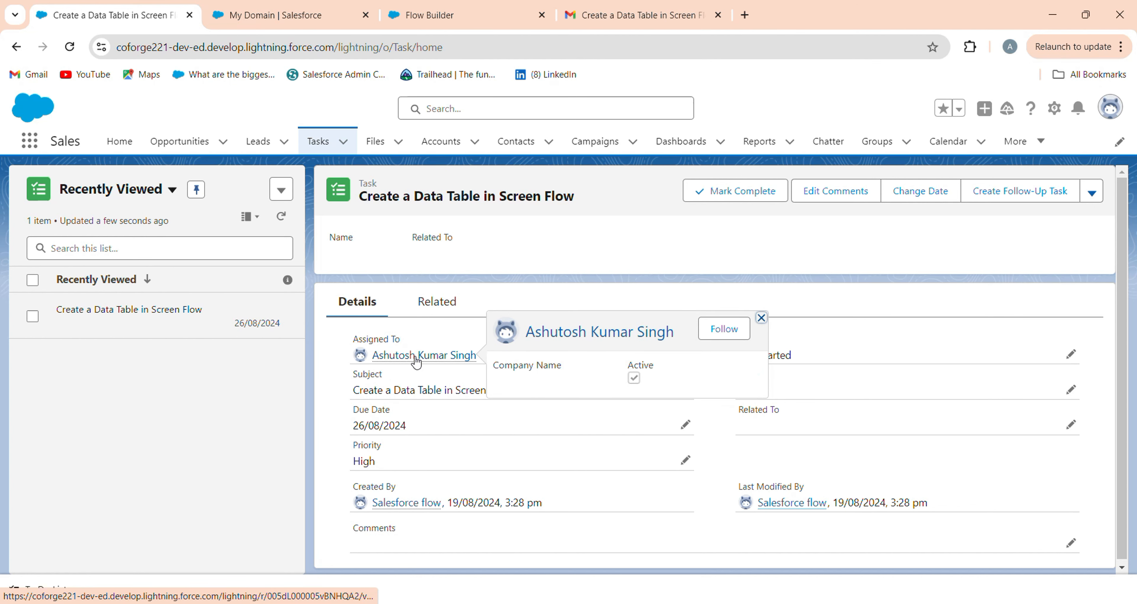
{"action": "mouse_move", "coordinate": [377, 505]}
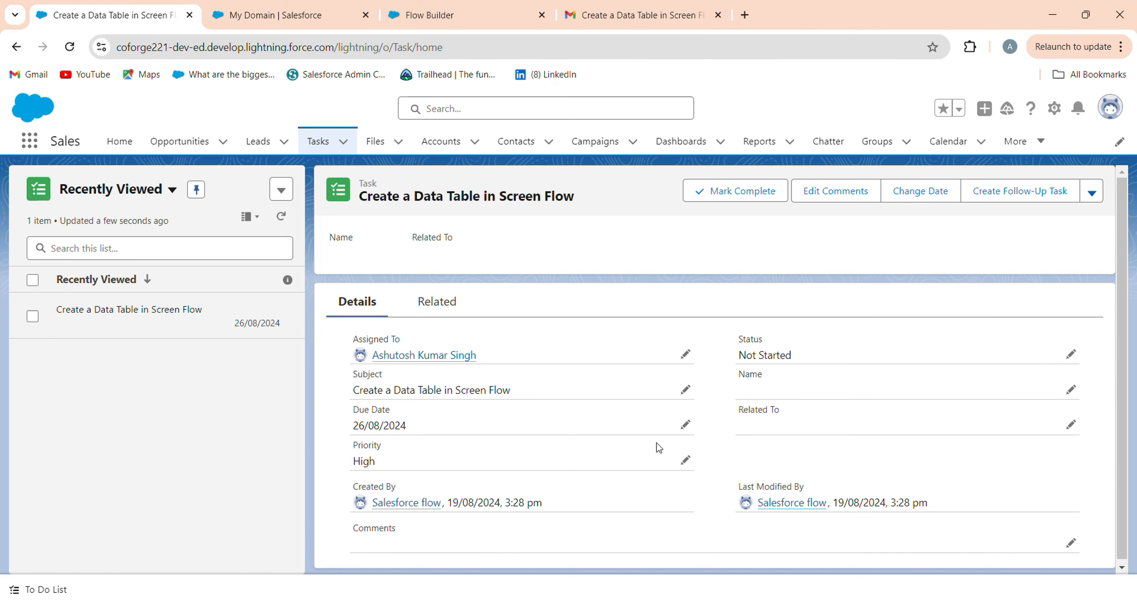
Step: Return to the flow, close the decision and try to save the flow with the label Custom Email When Completed Task
{"action": "key", "text": "ctrl+Tab"}
{"action": "key", "text": "ctrl+Tab"}
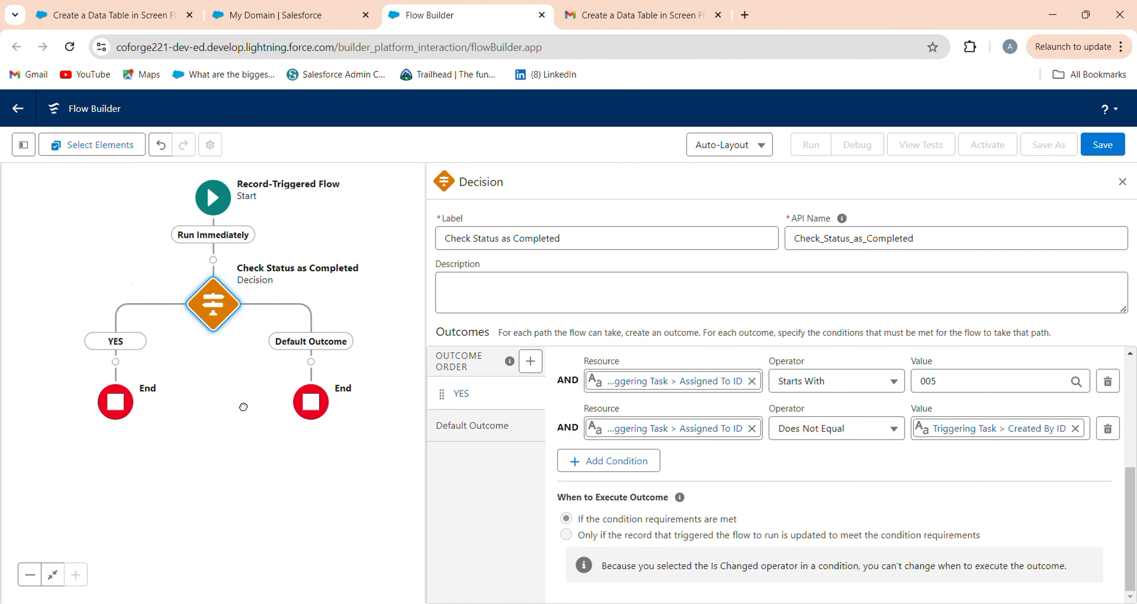
{"action": "left_click_drag", "start_coordinate": [167, 385], "coordinate": [192, 330]}
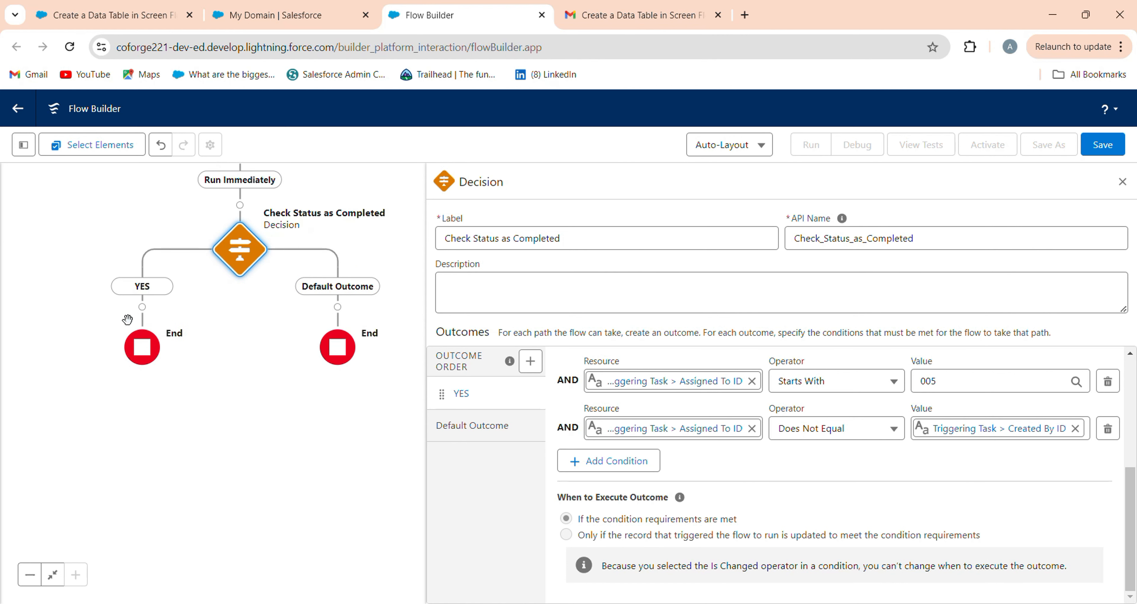
{"action": "left_click", "coordinate": [1123, 181]}
{"action": "key", "text": "F5"}
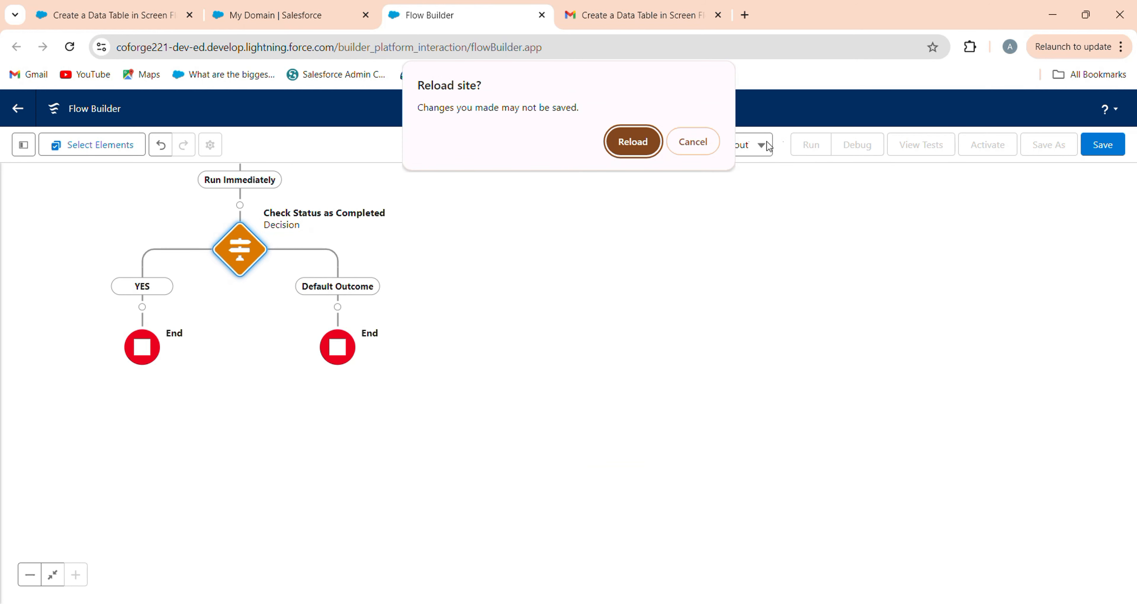
{"action": "left_click", "coordinate": [704, 150]}
{"action": "left_click", "coordinate": [1094, 150]}
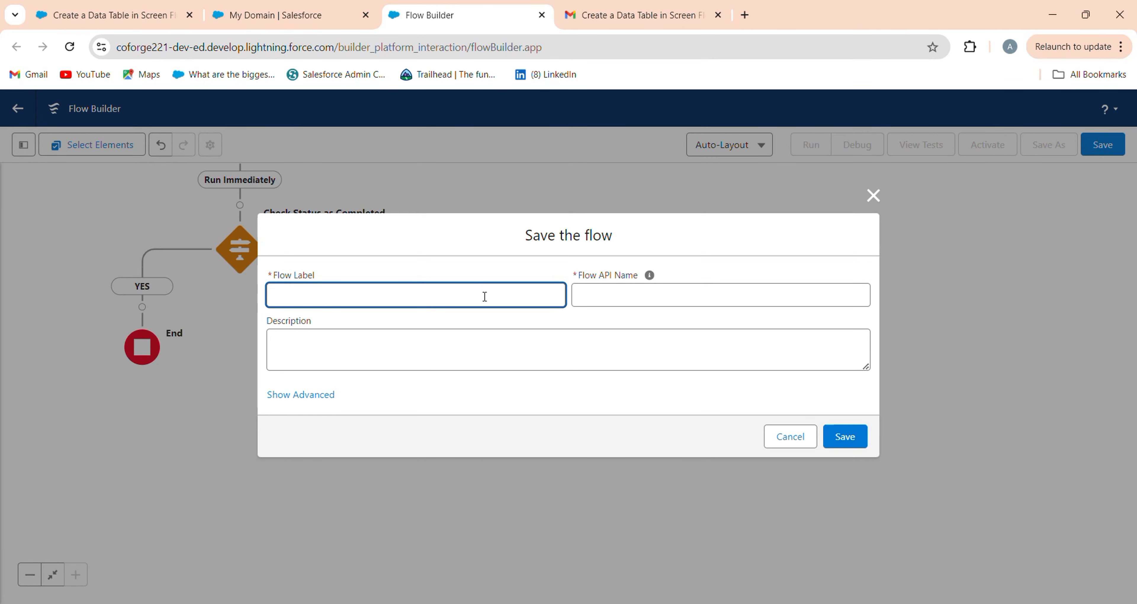
{"action": "type", "text": "Custom Email When Completed Tas"}
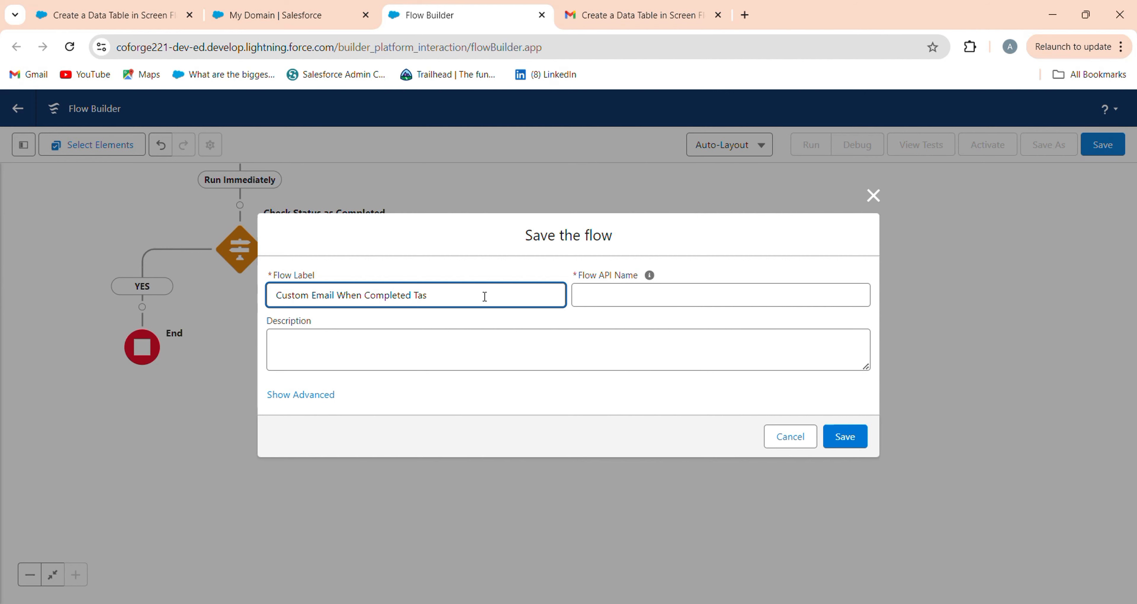
{"action": "type", "text": "k"}
{"action": "left_click", "coordinate": [845, 437]}
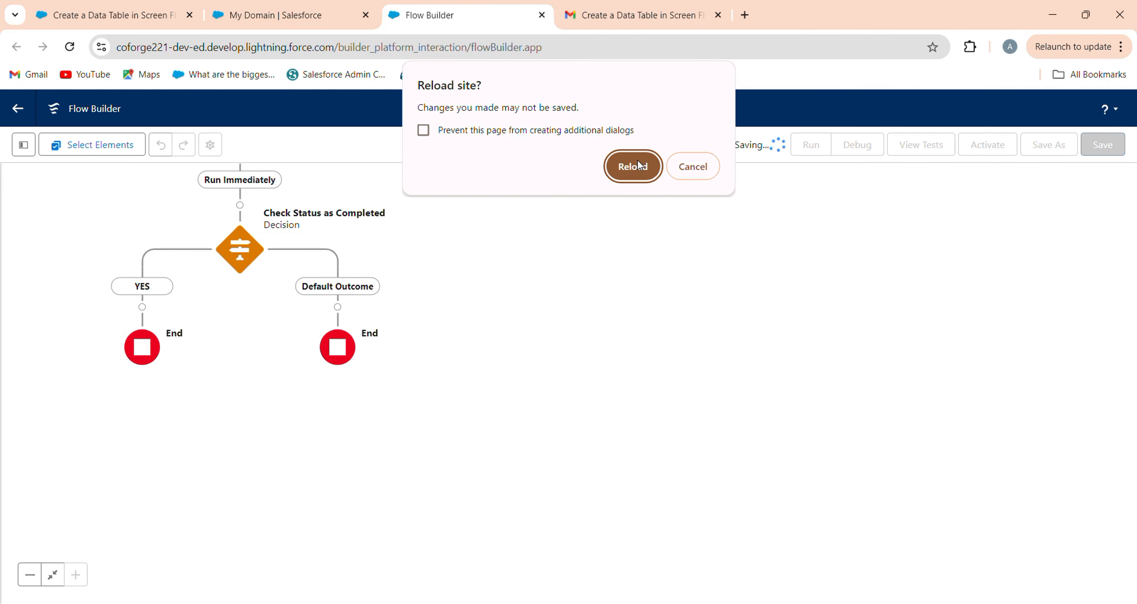
Step: Reload Flow Builder, discarding the unsaved flow, and create a new Record-Triggered Flow from scratch
{"action": "left_click", "coordinate": [643, 172]}
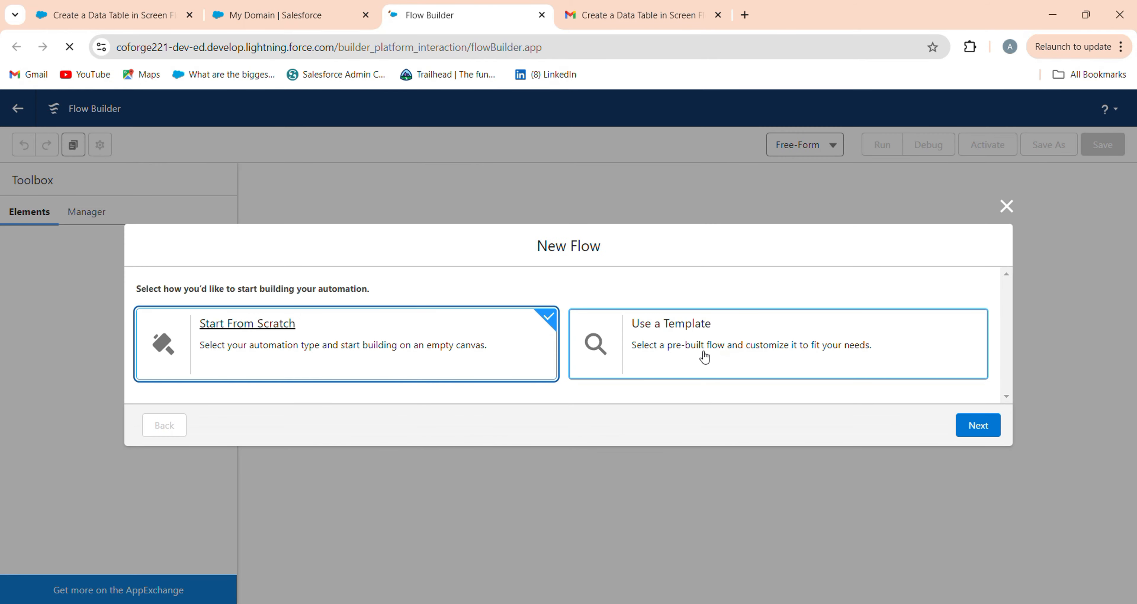
{"action": "left_click", "coordinate": [985, 426]}
{"action": "left_click", "coordinate": [877, 279]}
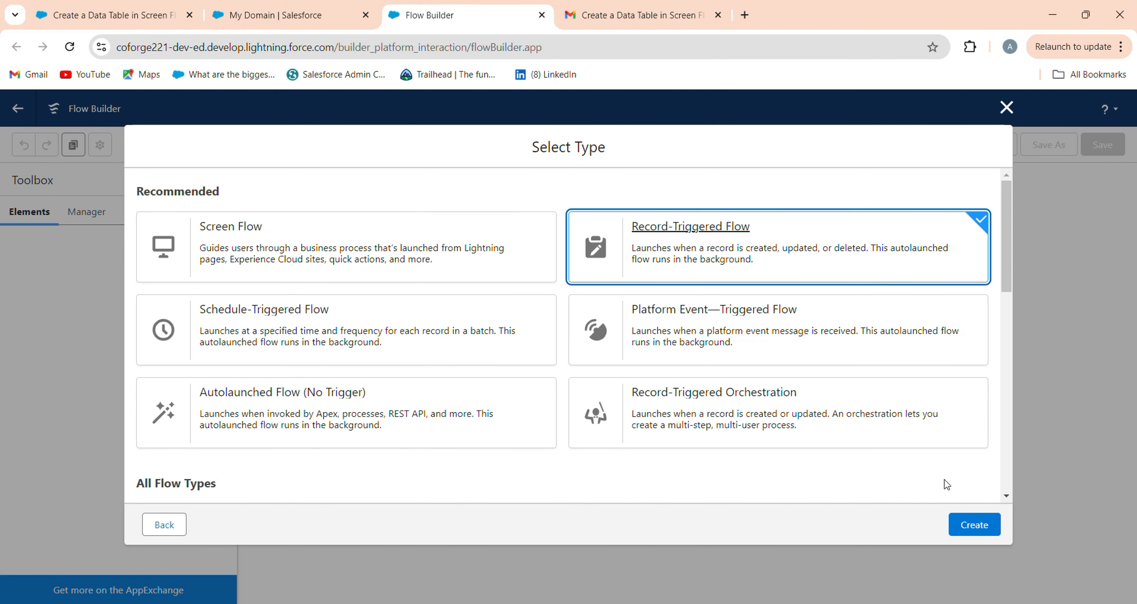
{"action": "left_click", "coordinate": [972, 525]}
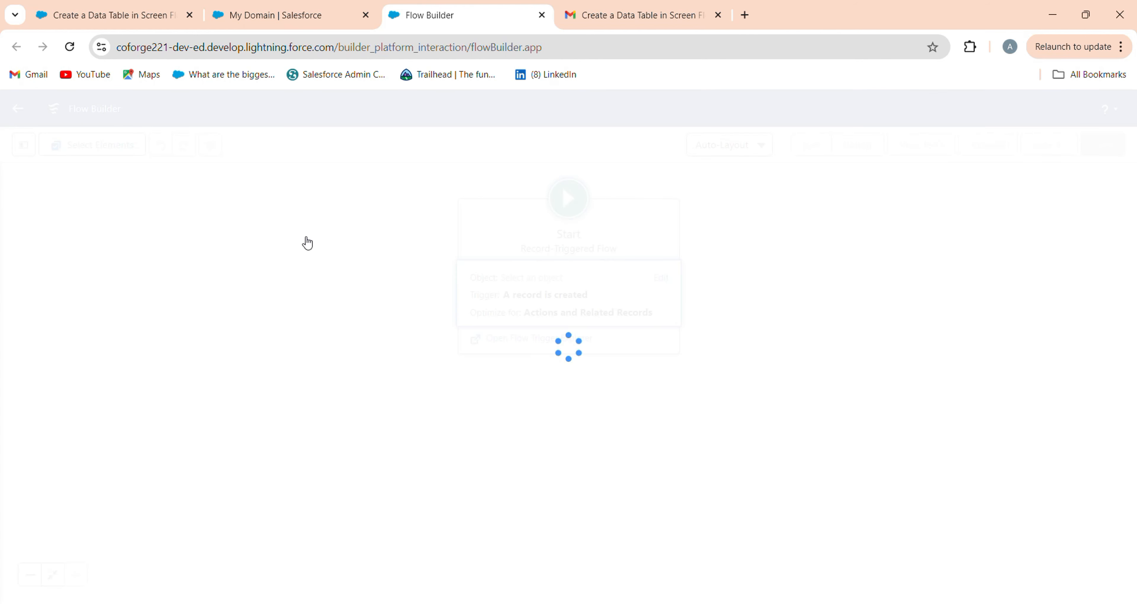
Step: Configure the flow's start with Task as the object and the trigger A record is created or updated
{"action": "left_click", "coordinate": [618, 299]}
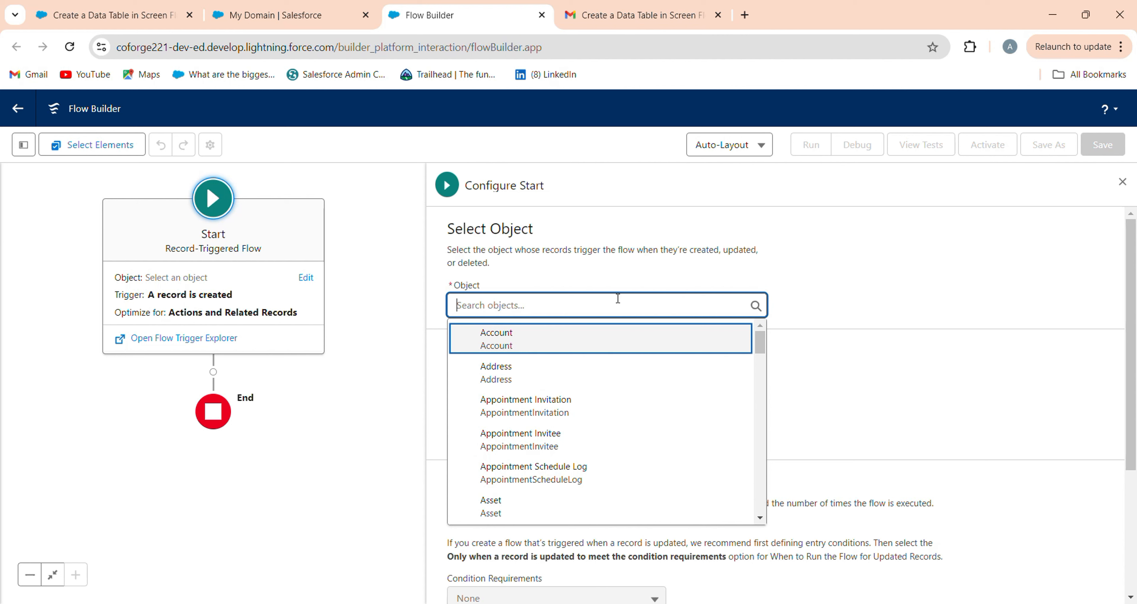
{"action": "type", "text": "task"}
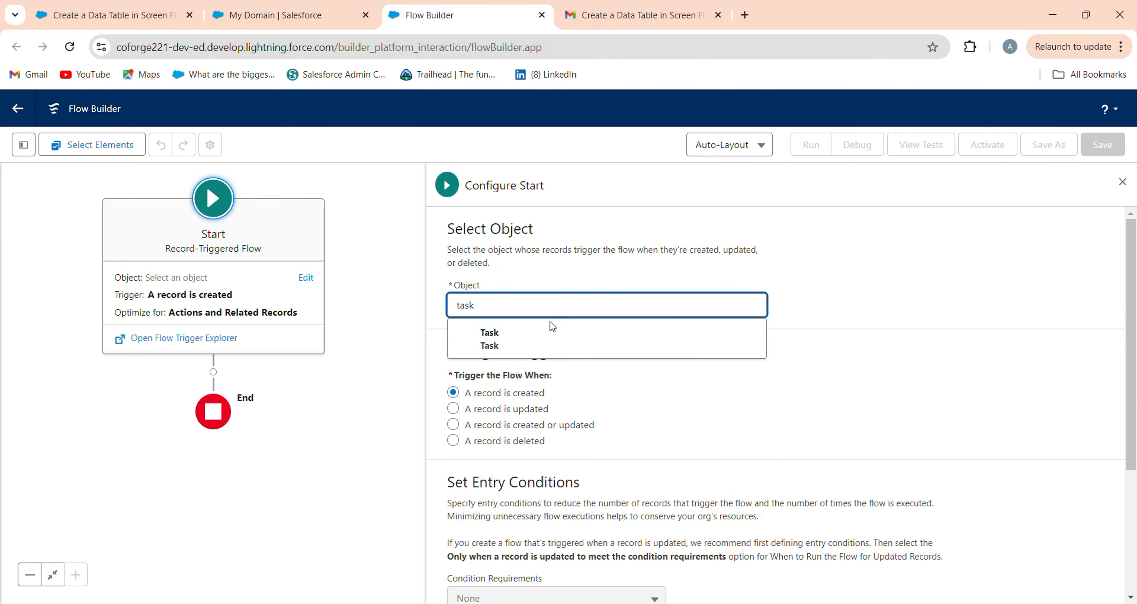
{"action": "left_click", "coordinate": [552, 332]}
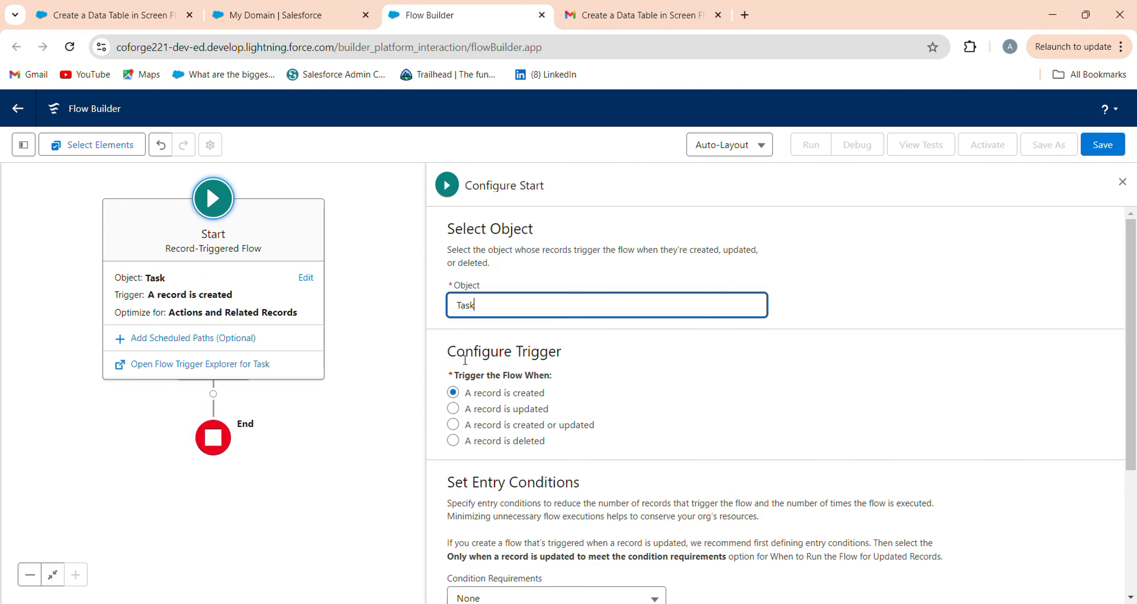
{"action": "left_click", "coordinate": [471, 427]}
Step: Add a Decision element after the start on the Run Immediately path
{"action": "left_click", "coordinate": [214, 397]}
{"action": "type", "text": "dec"}
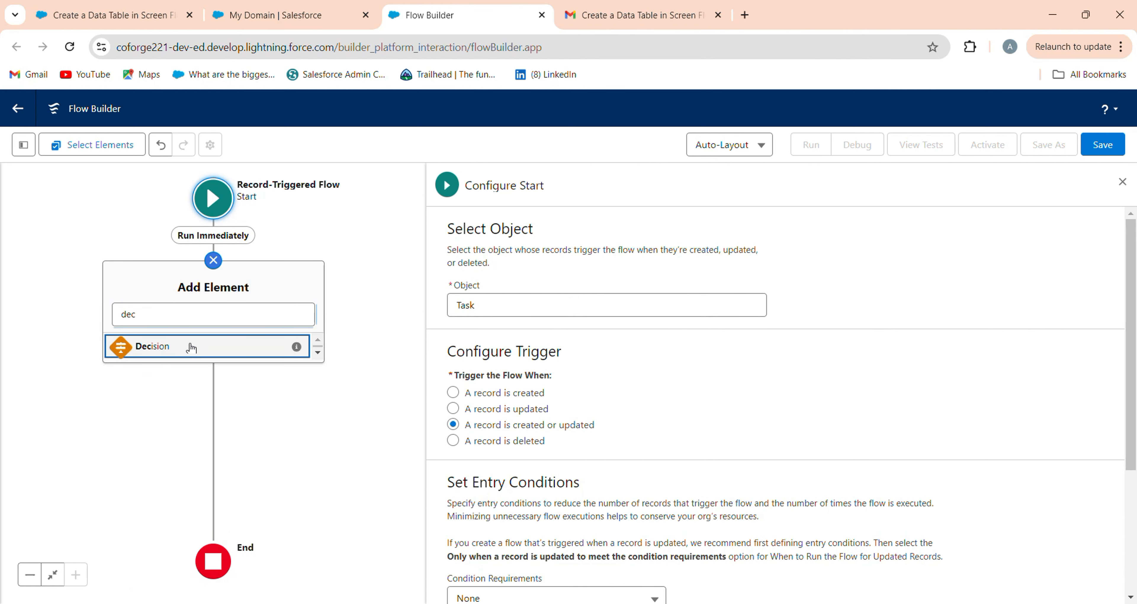
{"action": "left_click", "coordinate": [191, 347]}
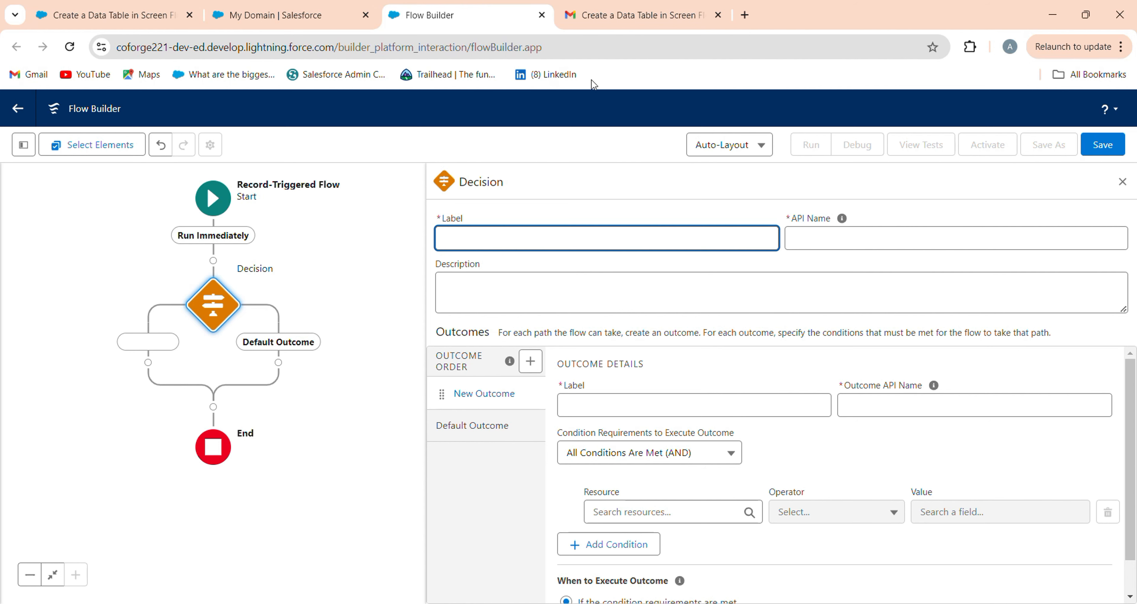
Step: Switch the flow canvas to Free-Form layout and display the flow's list of resources and elements
{"action": "left_click", "coordinate": [720, 150]}
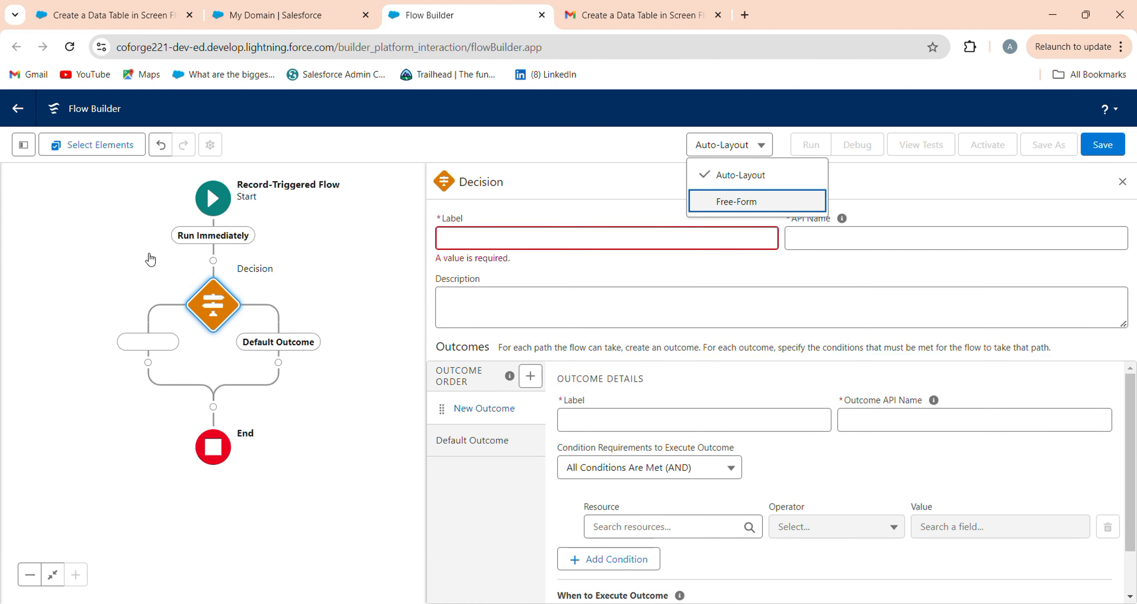
{"action": "left_click", "coordinate": [718, 197]}
{"action": "left_click", "coordinate": [88, 212]}
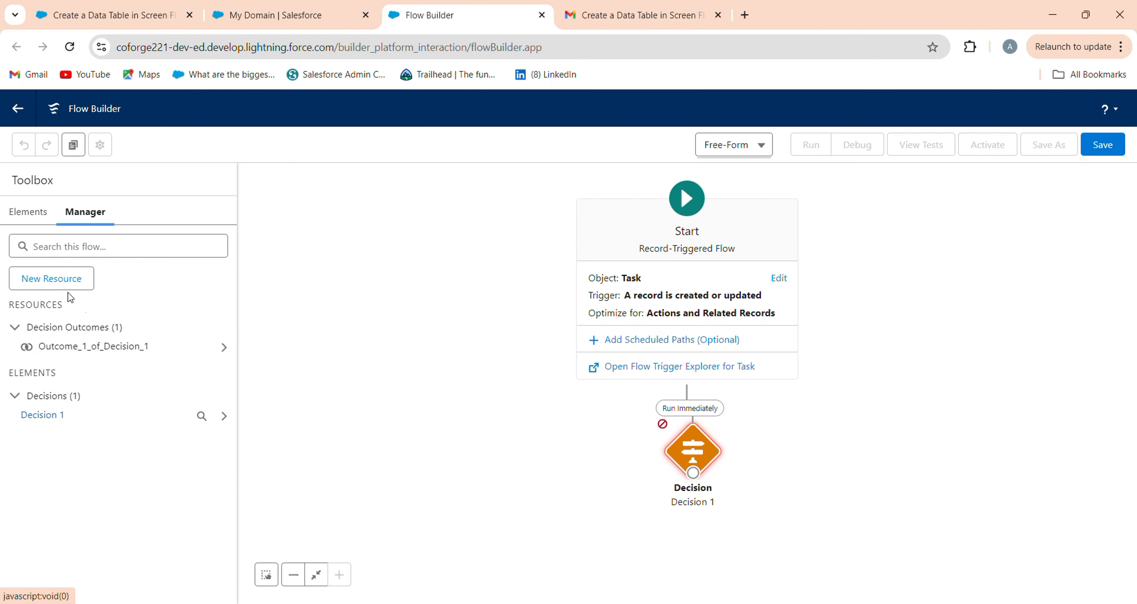
Step: Create a new Text Template resource with the API name Email_Text_Template
{"action": "left_click", "coordinate": [61, 279]}
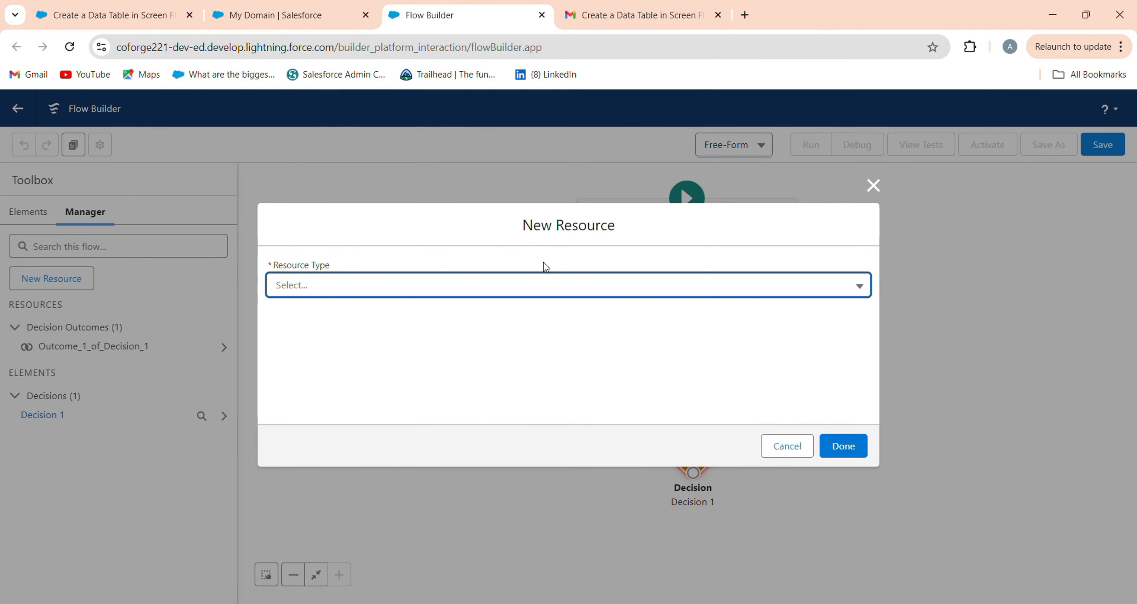
{"action": "left_click", "coordinate": [528, 292]}
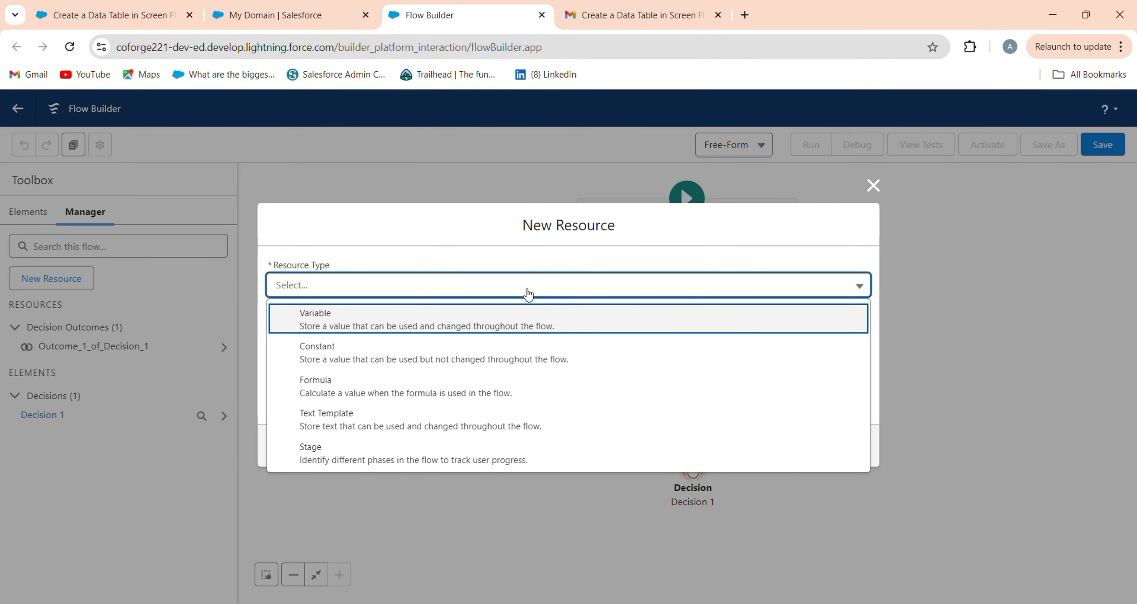
{"action": "left_click", "coordinate": [445, 426]}
{"action": "left_click", "coordinate": [355, 272]}
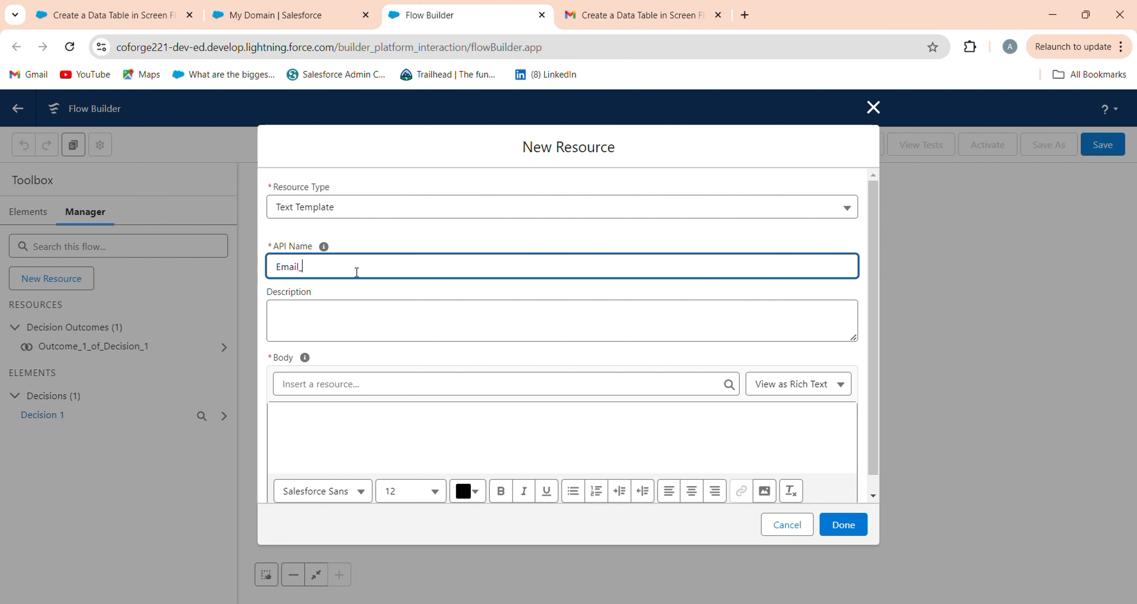
{"action": "type", "text": "Email_Text"}
{"action": "key", "text": "BackSpace"}
{"action": "type", "text": "_Template"}
Step: Start the text template's body with the greeting Hi and choose $Record as the source of the resource to insert
{"action": "left_click", "coordinate": [375, 423]}
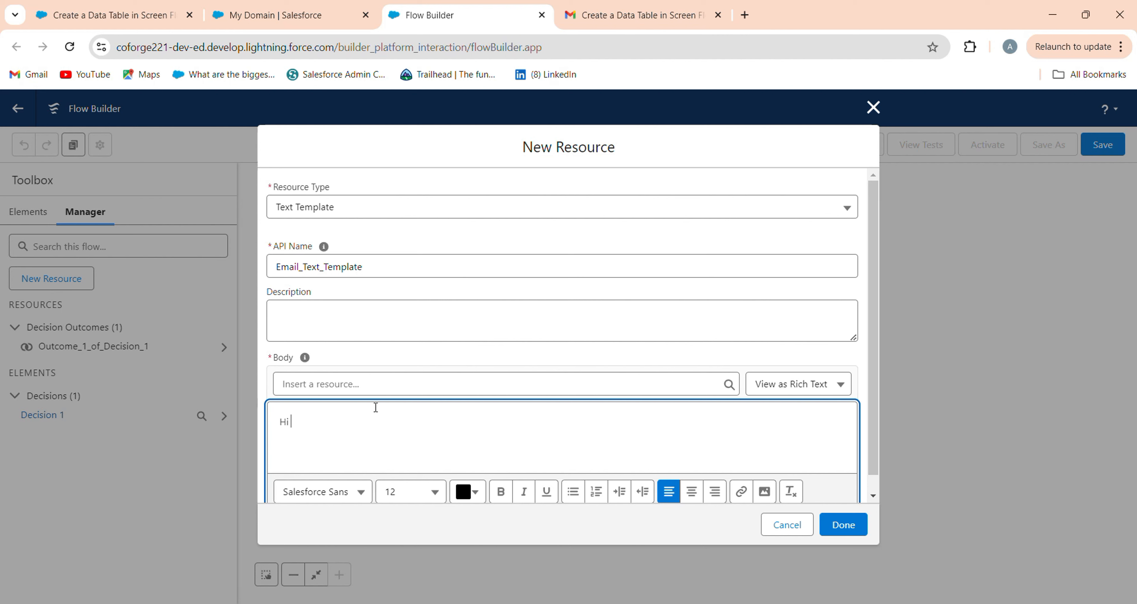
{"action": "left_click", "coordinate": [398, 389]}
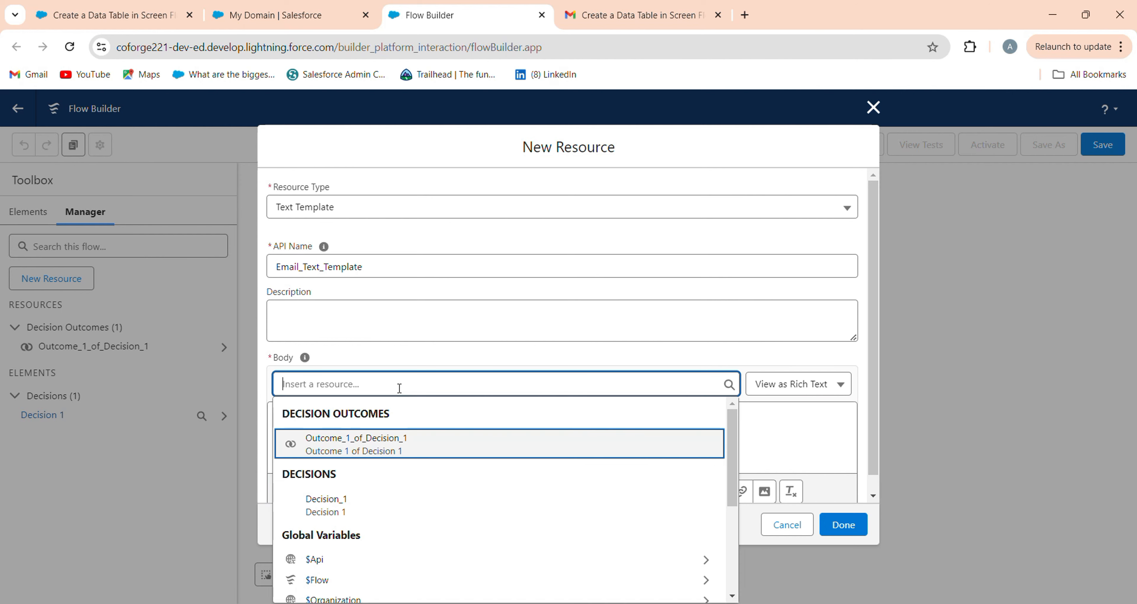
{"action": "scroll", "coordinate": [390, 475], "scroll_direction": "down", "scroll_amount": 5}
{"action": "scroll", "coordinate": [371, 539], "scroll_direction": "down", "scroll_amount": 1}
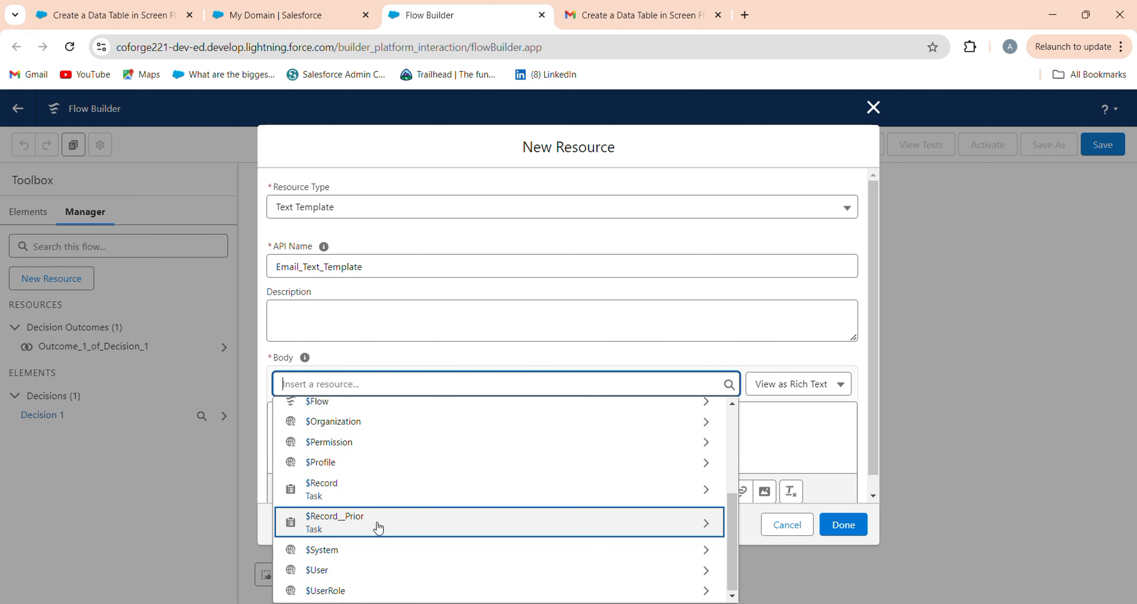
{"action": "left_click", "coordinate": [397, 494]}
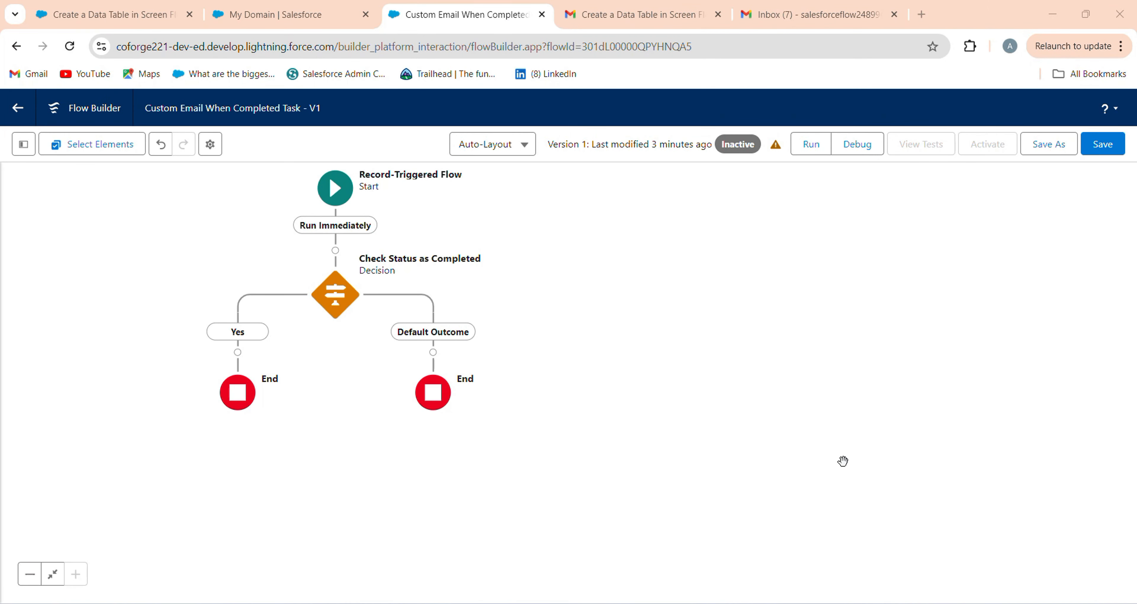
Step: Review the conditions of the Yes outcome in the Check Status as Completed decision, then close the decision
{"action": "left_click", "coordinate": [405, 327]}
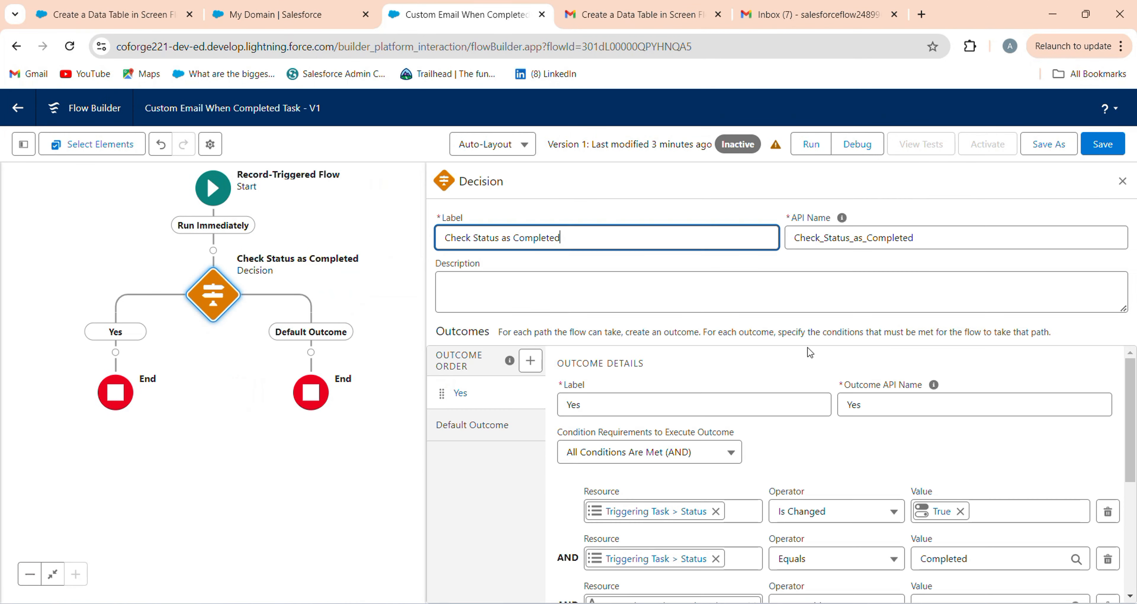
{"action": "scroll", "coordinate": [733, 412], "scroll_direction": "down", "scroll_amount": 3}
{"action": "scroll", "coordinate": [733, 412], "scroll_direction": "down", "scroll_amount": 2}
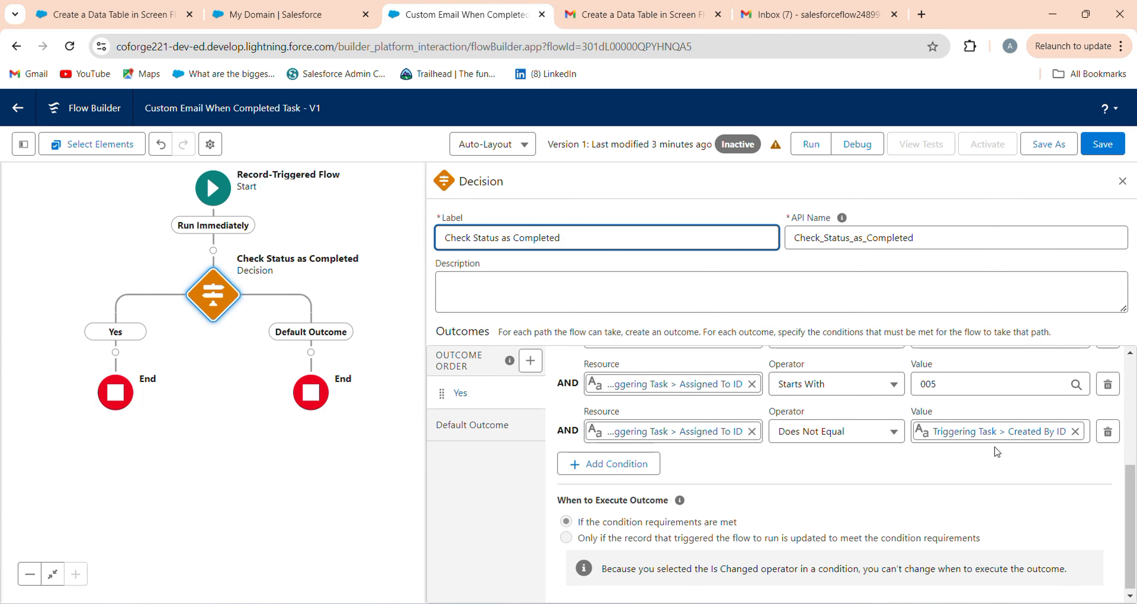
{"action": "left_click", "coordinate": [1122, 182]}
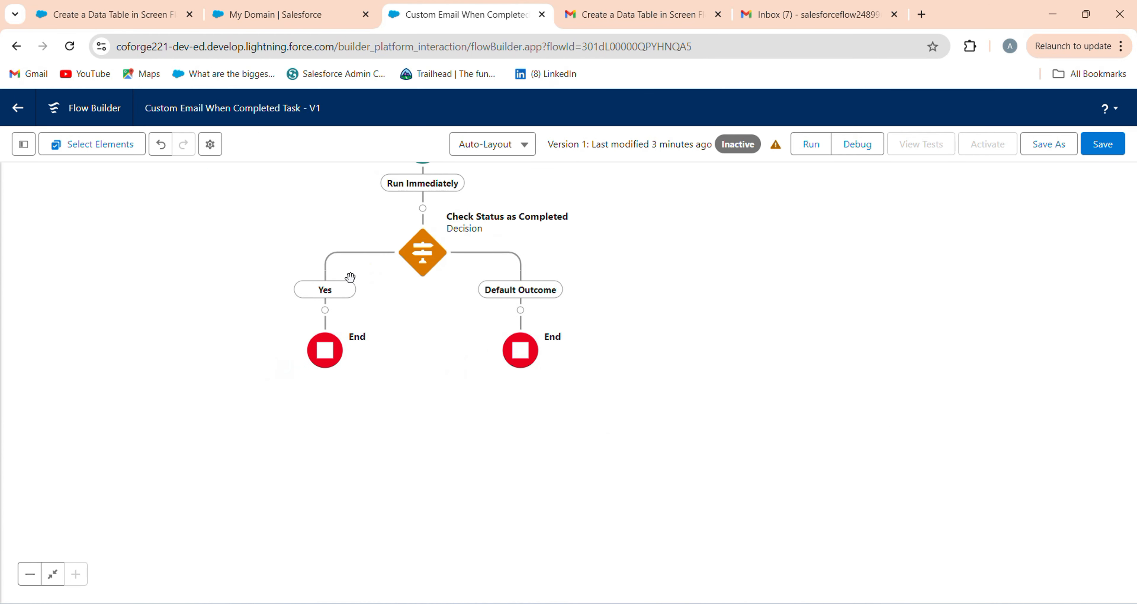
Step: Add a Send Email action on the Yes path of the decision and label it Send Custom Email
{"action": "left_click", "coordinate": [326, 309]}
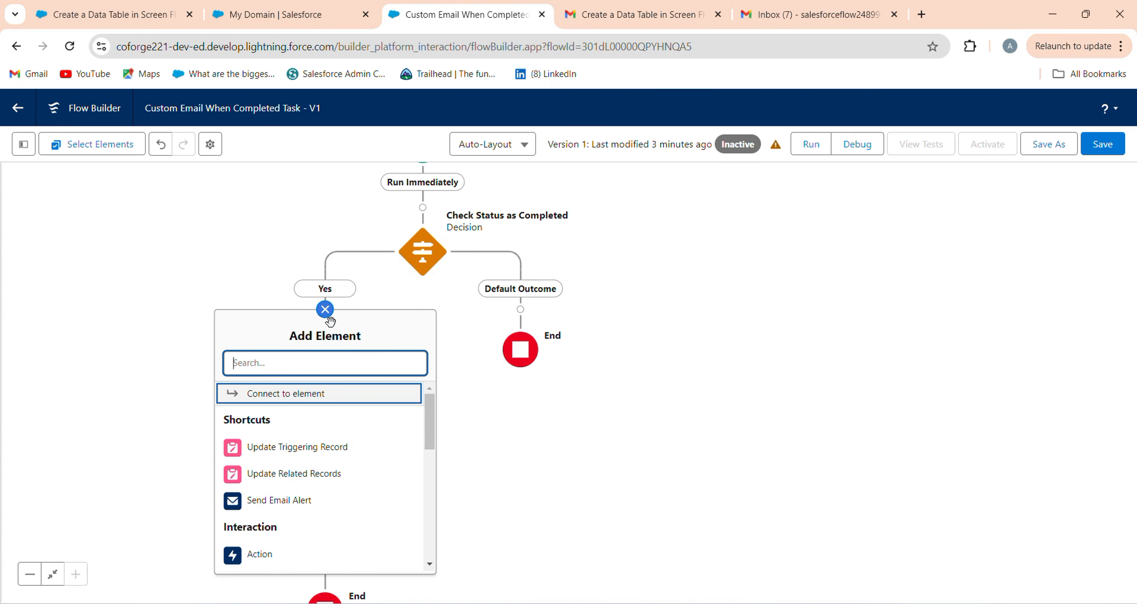
{"action": "type", "text": "send"}
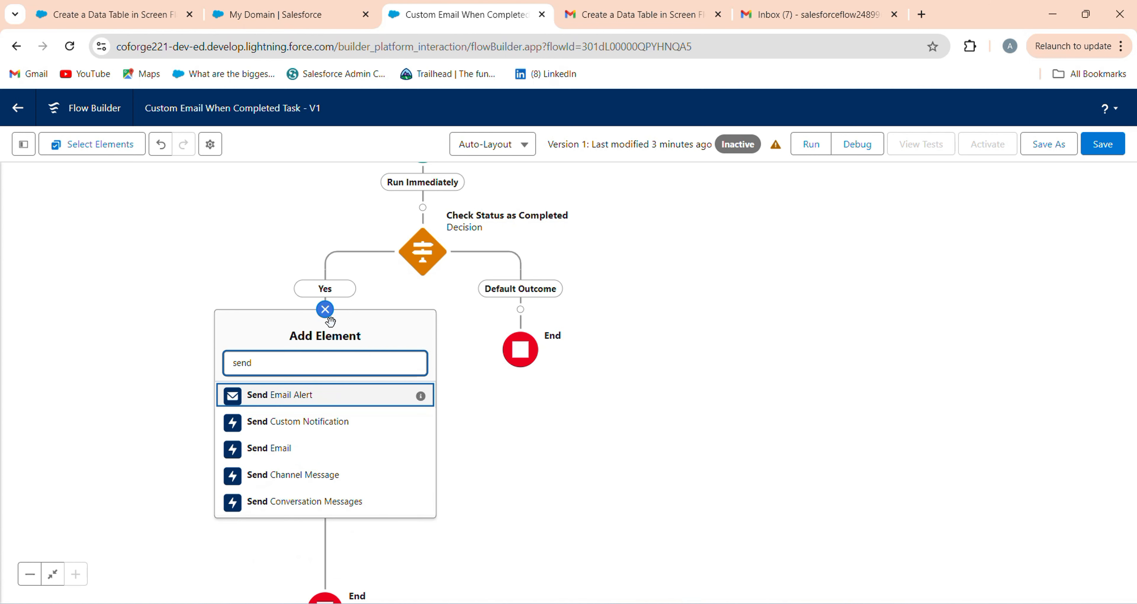
{"action": "left_click", "coordinate": [268, 450]}
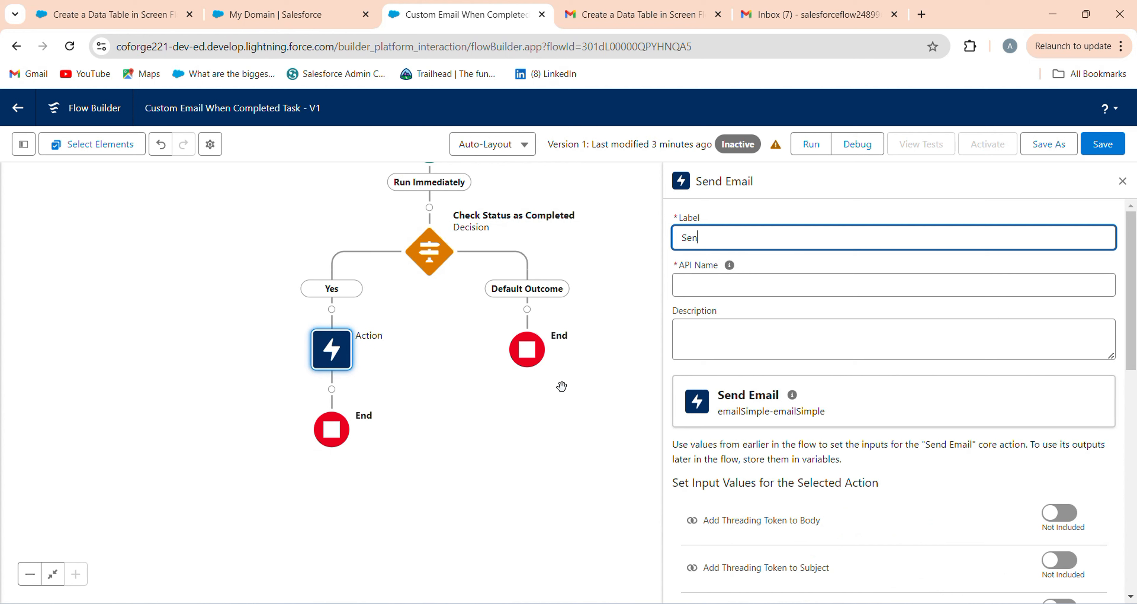
{"action": "type", "text": "Send Custom Email"}
{"action": "key", "text": "Tab"}
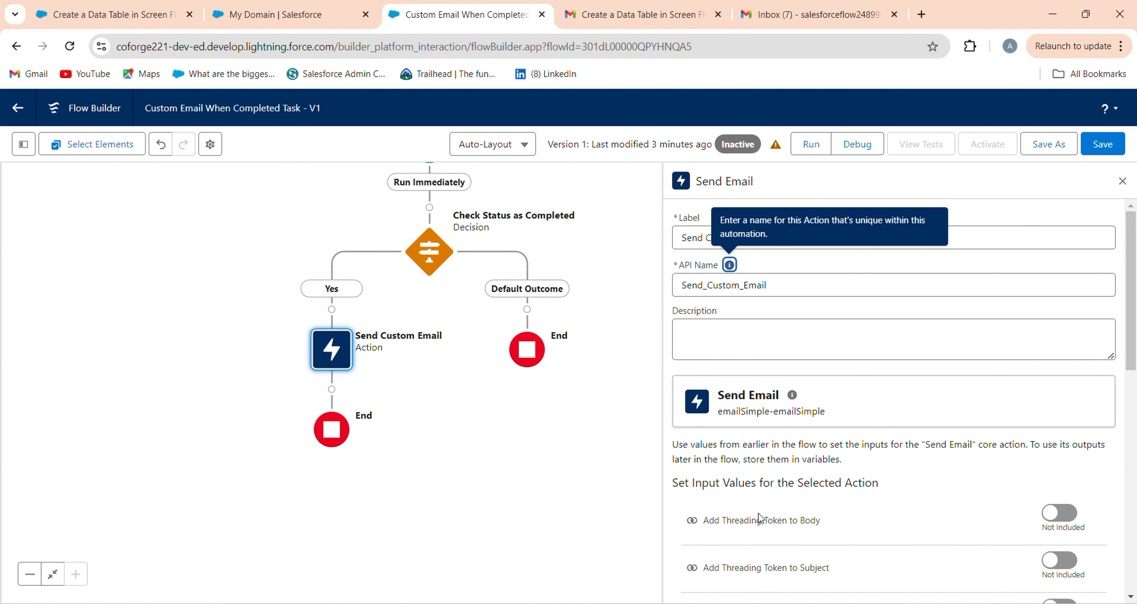
Step: Include the Body input of the Send Email action and set it to the Email_Text_Template text template
{"action": "scroll", "coordinate": [762, 517], "scroll_direction": "down", "scroll_amount": 3}
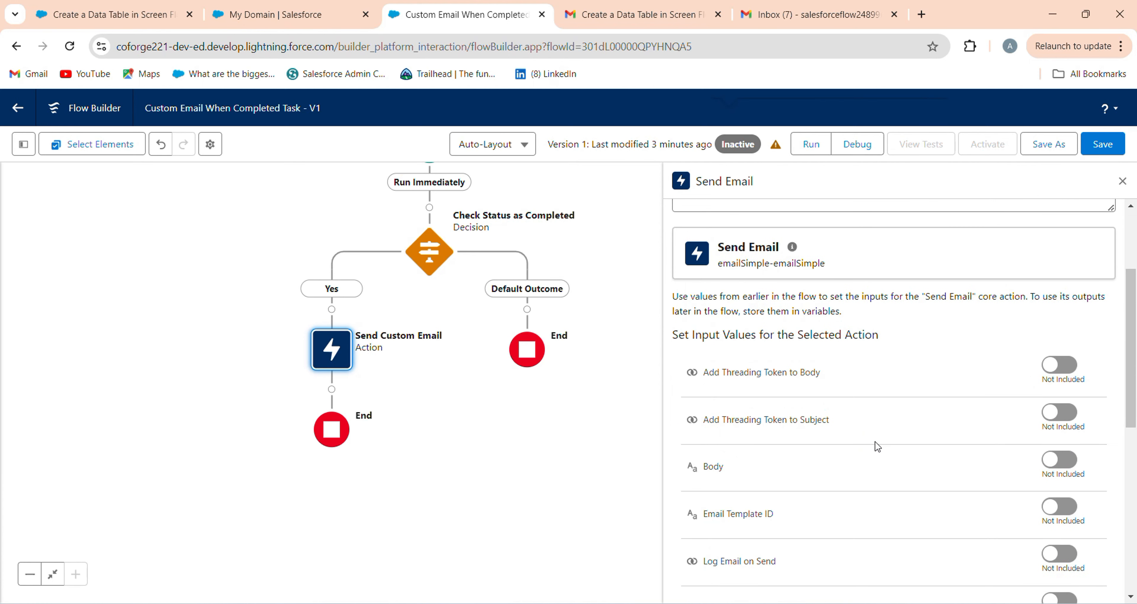
{"action": "left_click", "coordinate": [1060, 459]}
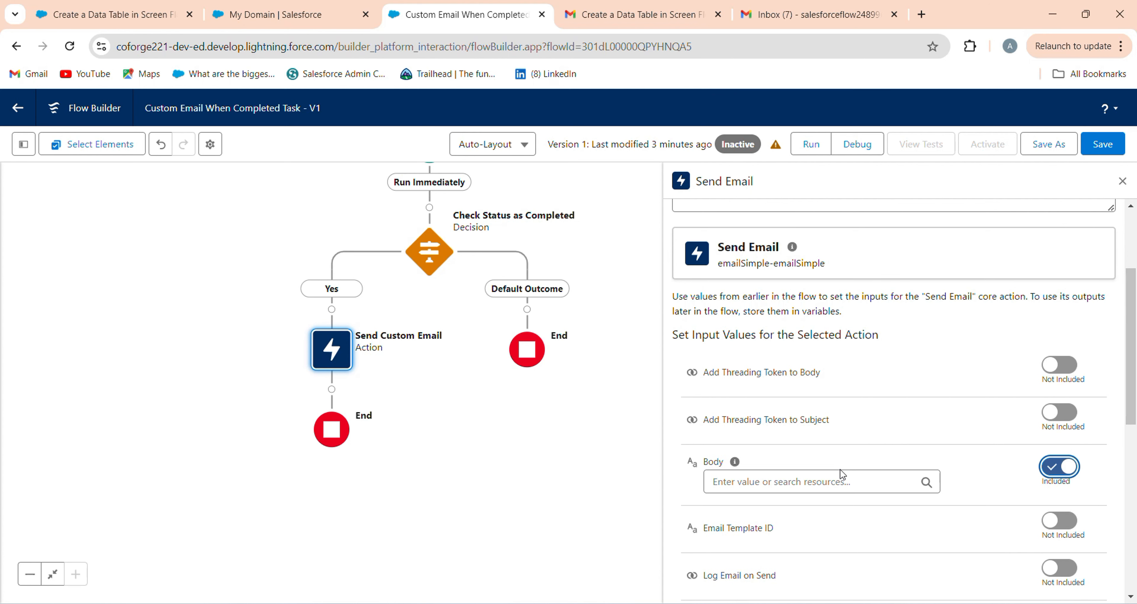
{"action": "left_click", "coordinate": [809, 480]}
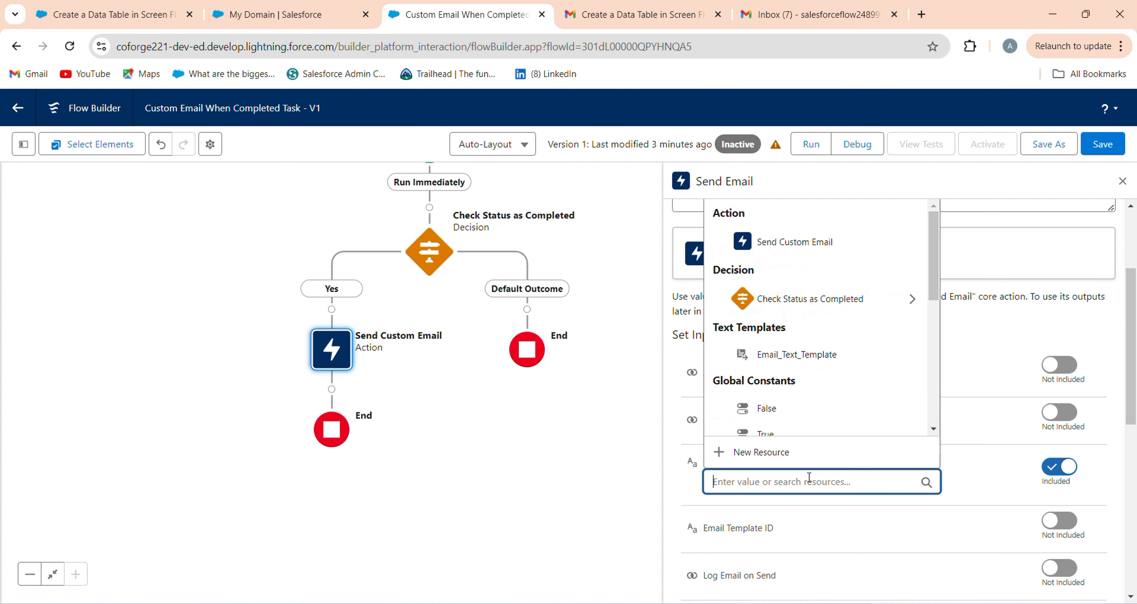
{"action": "left_click", "coordinate": [798, 362]}
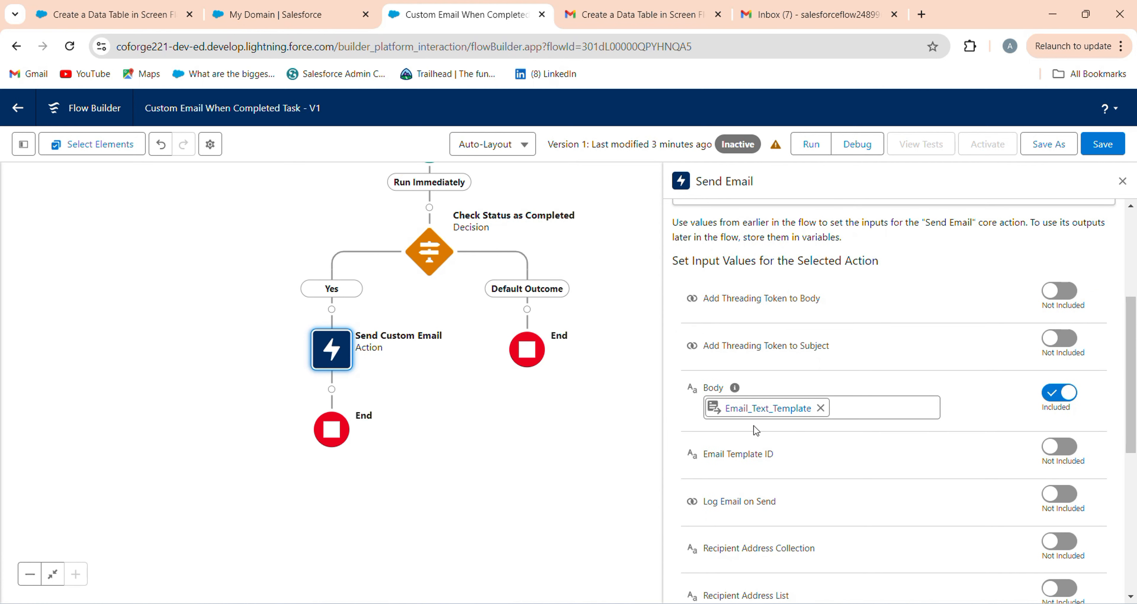
Step: Include the Recipient Address List and set it to Triggering Task > Created By ID > Email
{"action": "scroll", "coordinate": [756, 427], "scroll_direction": "down", "scroll_amount": 2}
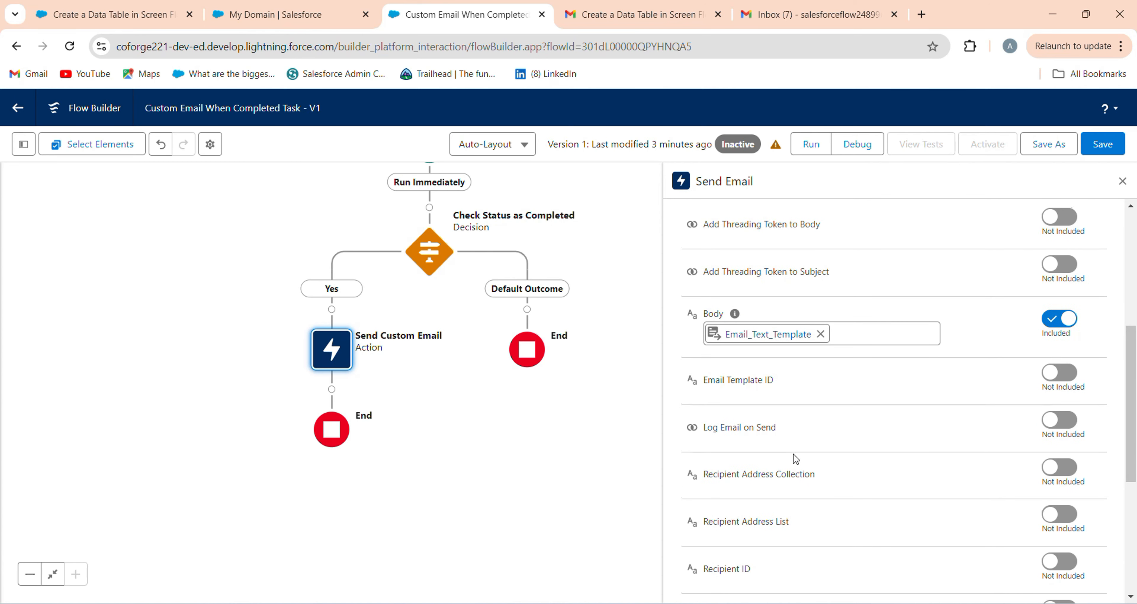
{"action": "scroll", "coordinate": [795, 459], "scroll_direction": "down", "scroll_amount": 4}
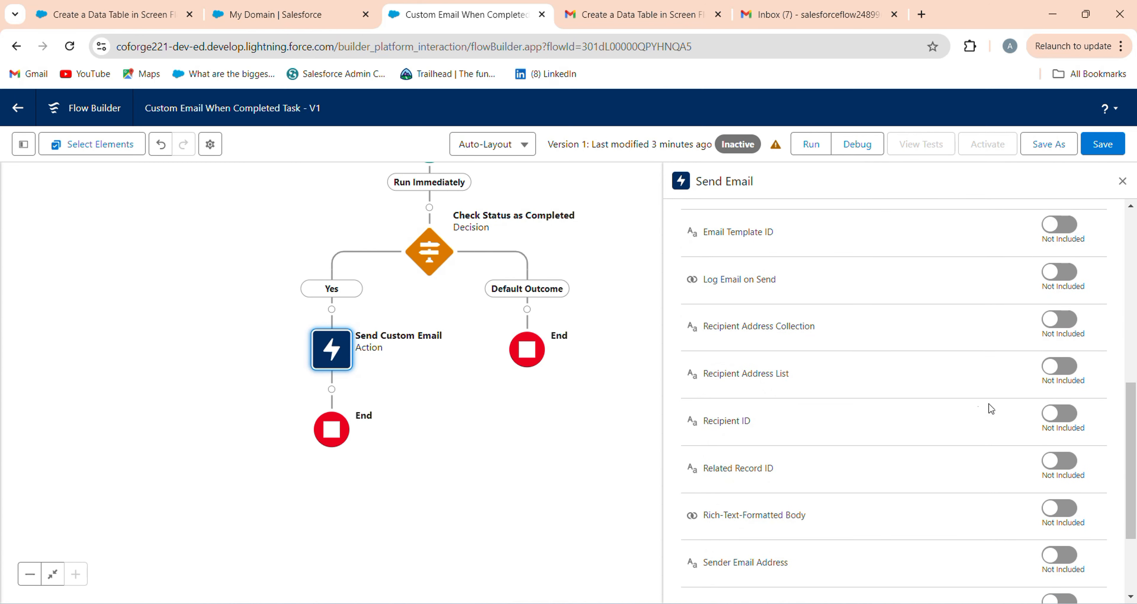
{"action": "left_click", "coordinate": [1060, 366]}
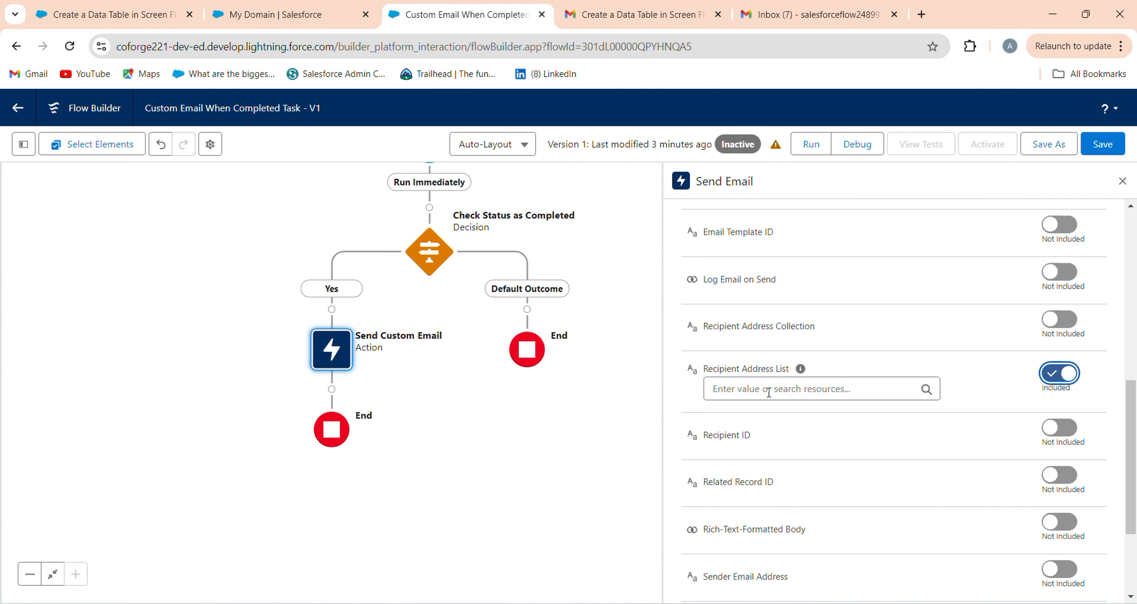
{"action": "left_click", "coordinate": [769, 393]}
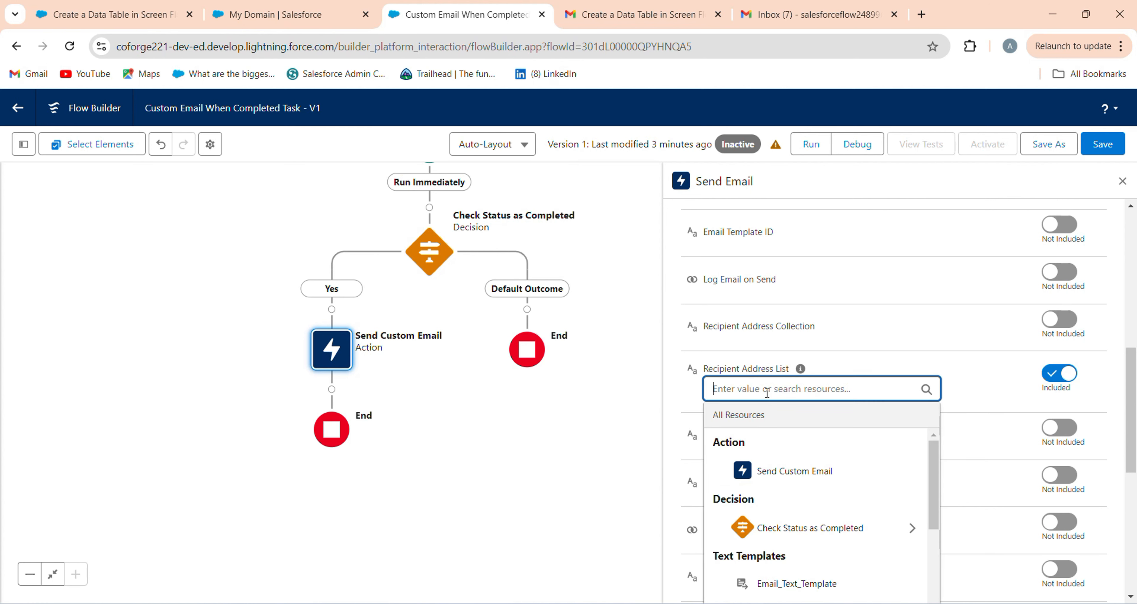
{"action": "type", "text": "tri"}
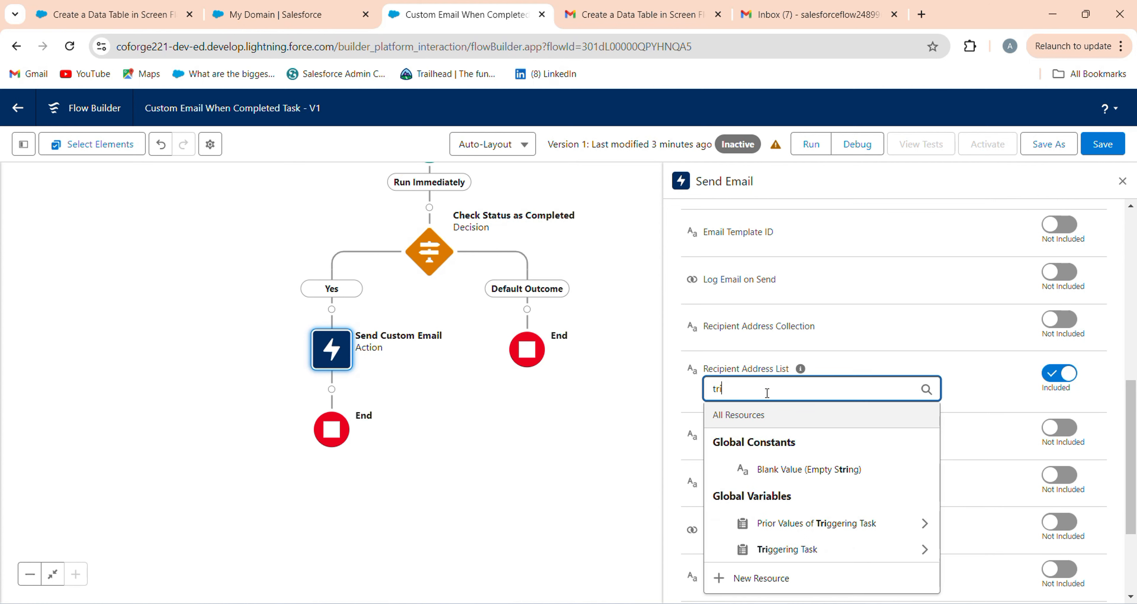
{"action": "type", "text": "gg"}
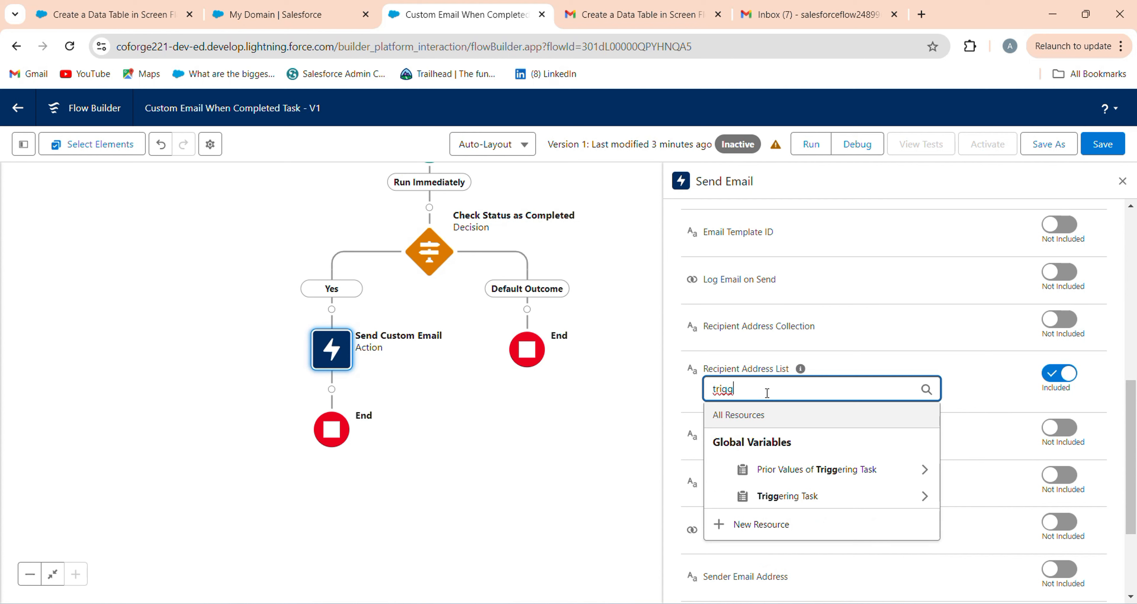
{"action": "left_click", "coordinate": [794, 495]}
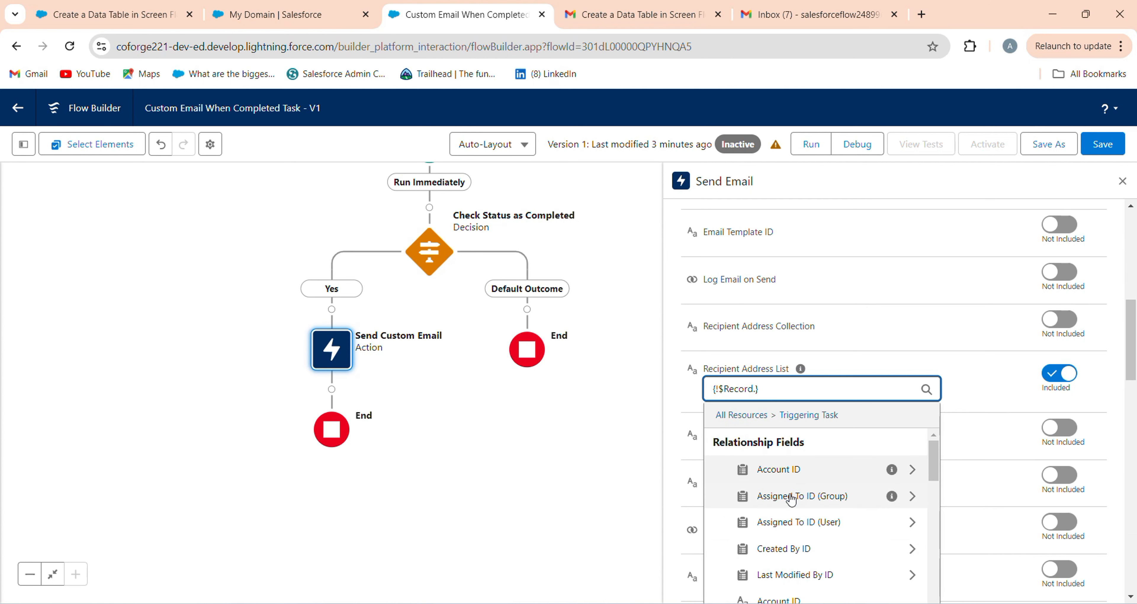
{"action": "type", "text": "Creat"}
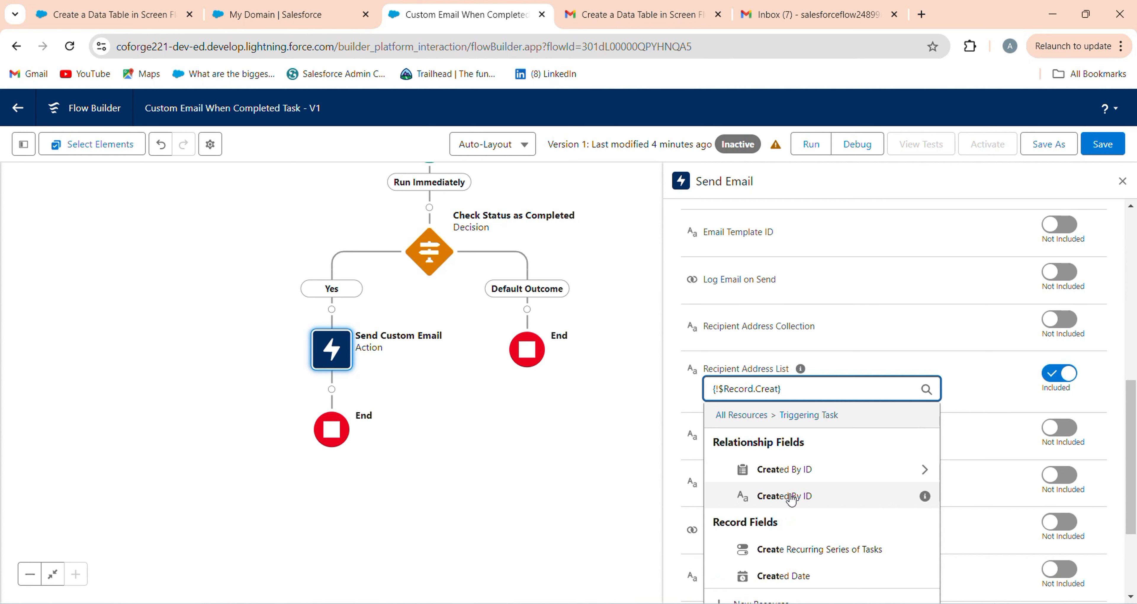
{"action": "left_click", "coordinate": [836, 478]}
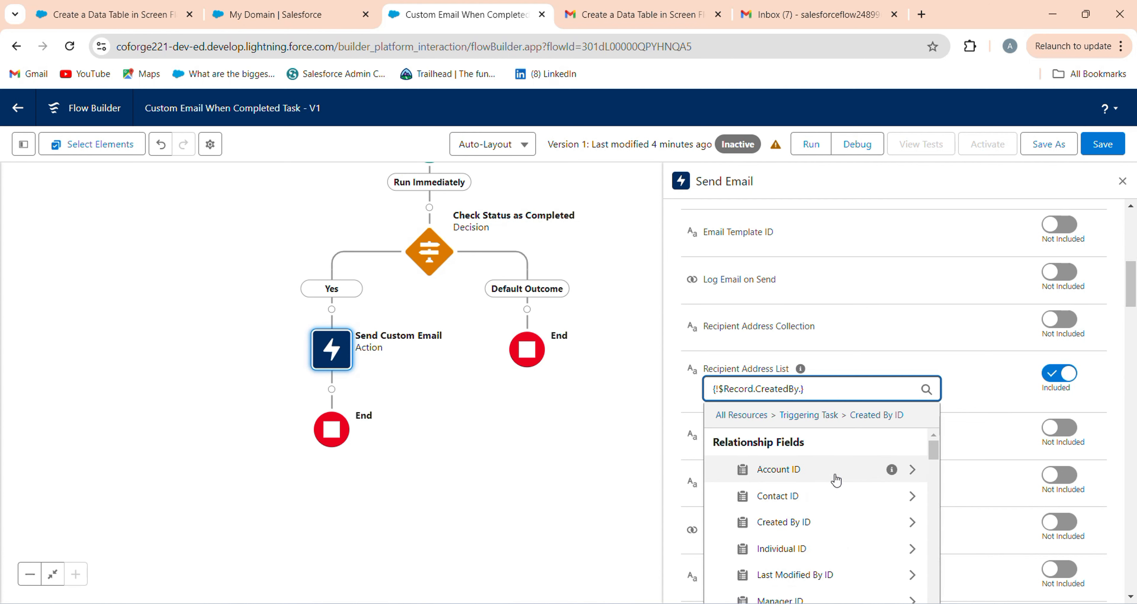
{"action": "type", "text": "Email"}
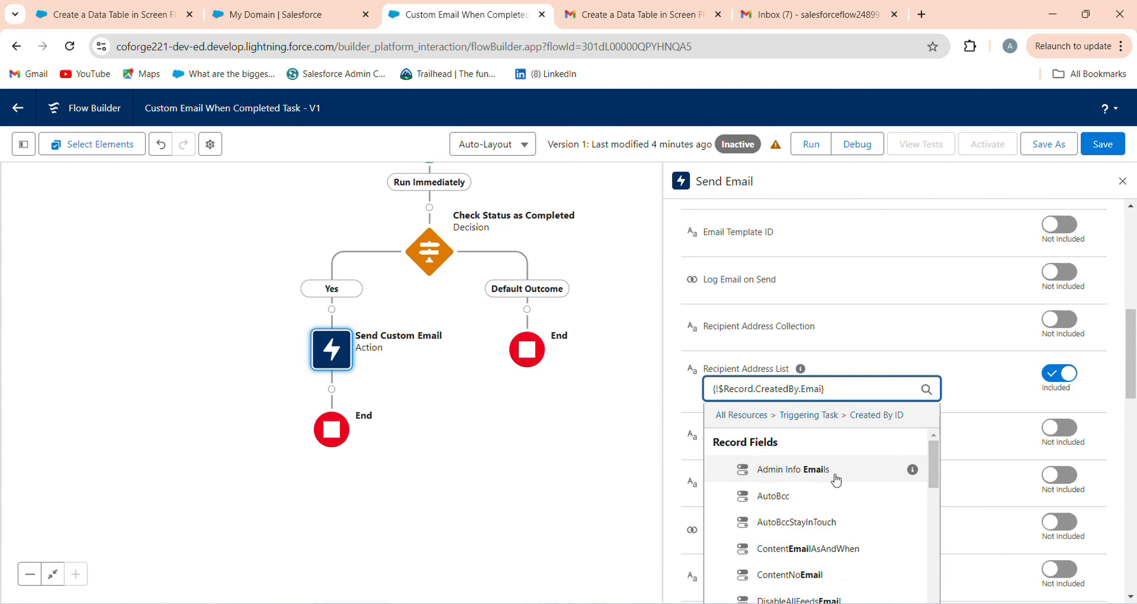
{"action": "scroll", "coordinate": [789, 537], "scroll_direction": "down", "scroll_amount": 10}
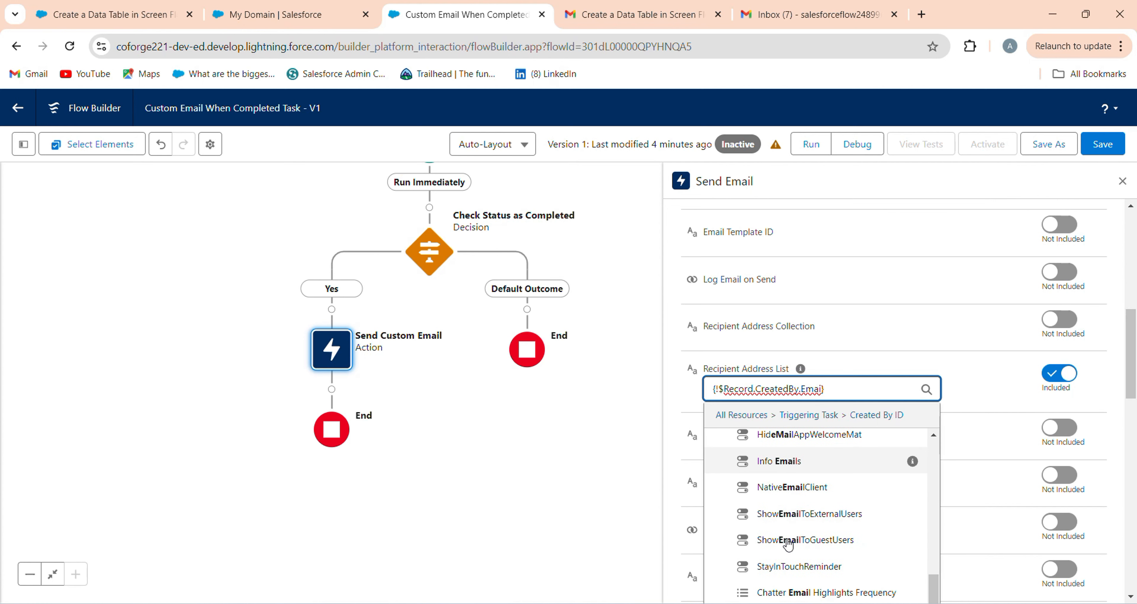
{"action": "scroll", "coordinate": [789, 537], "scroll_direction": "down", "scroll_amount": 2}
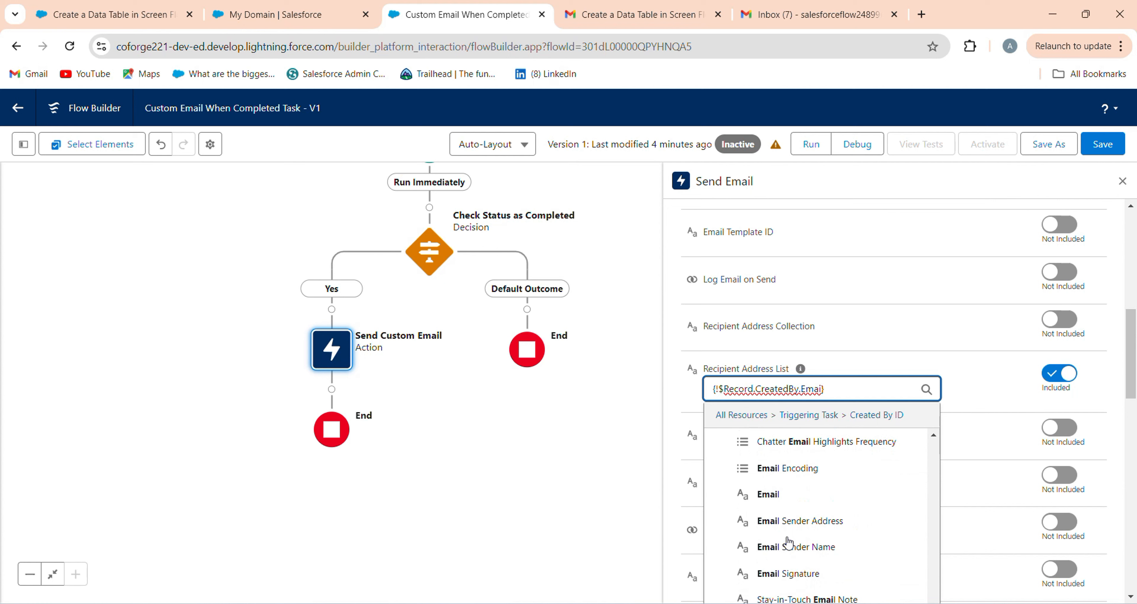
{"action": "left_click", "coordinate": [817, 496]}
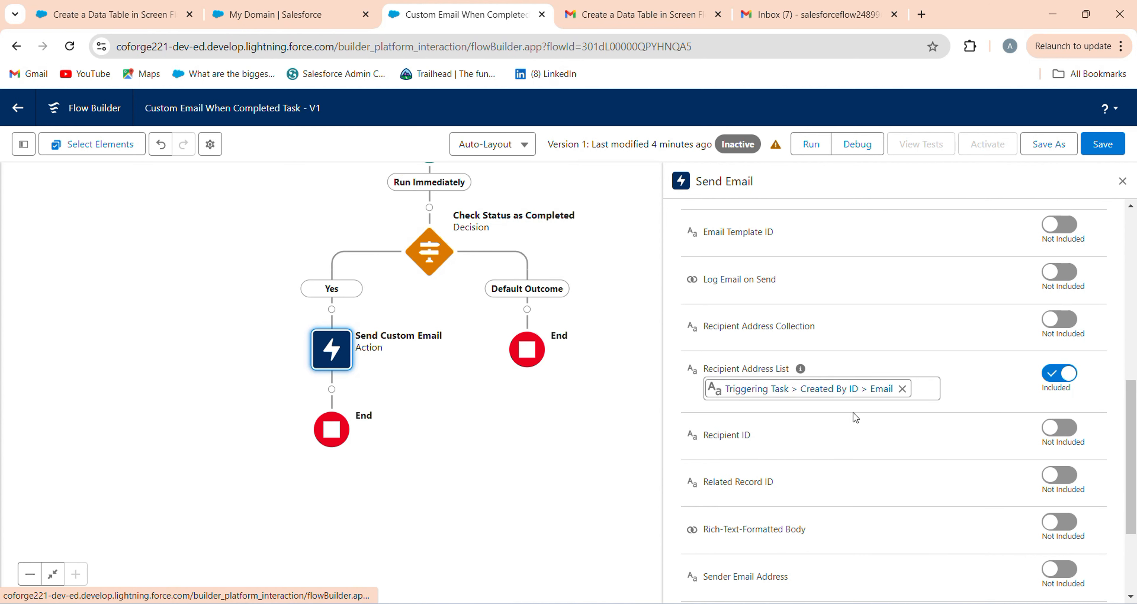
Step: Check the email address on the task creator's user profile, then return to the flow in Flow Builder
{"action": "left_click", "coordinate": [119, 13]}
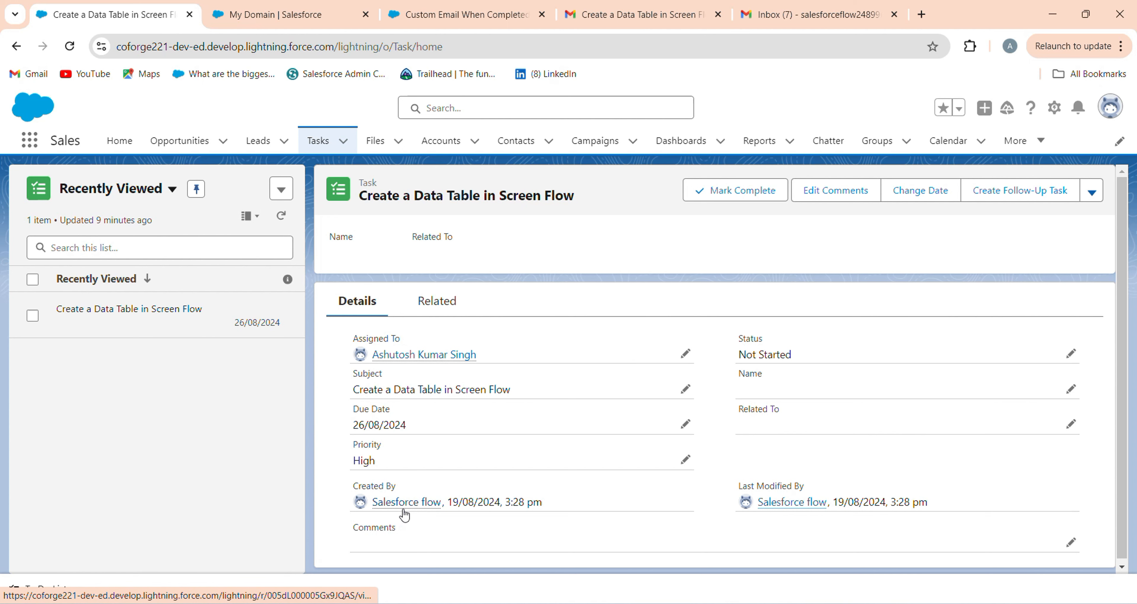
{"action": "mouse_move", "coordinate": [405, 513]}
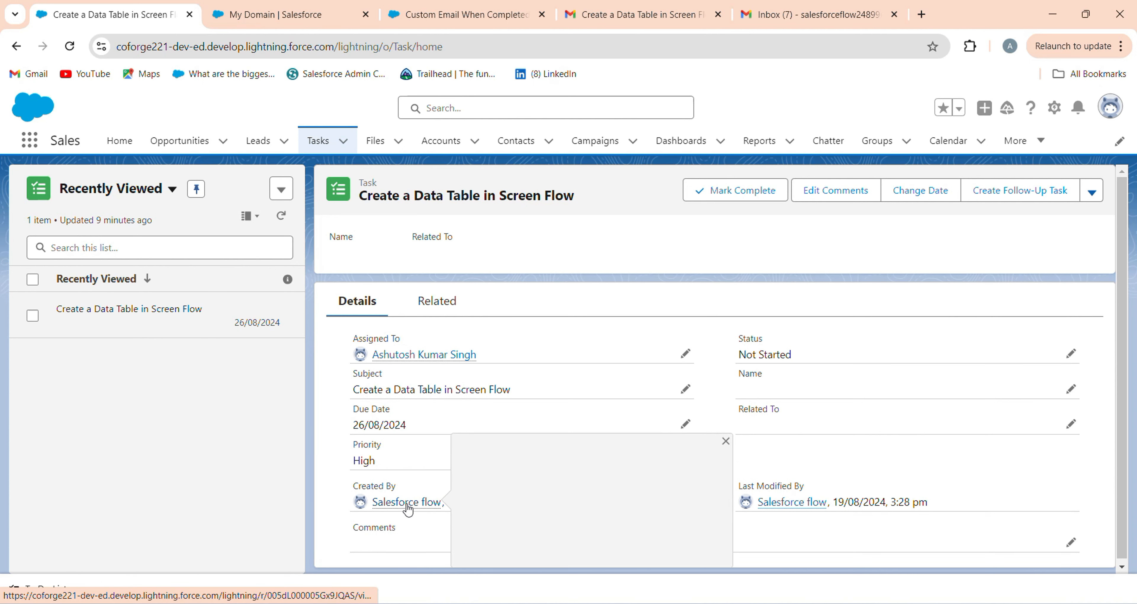
{"action": "left_click", "coordinate": [407, 503]}
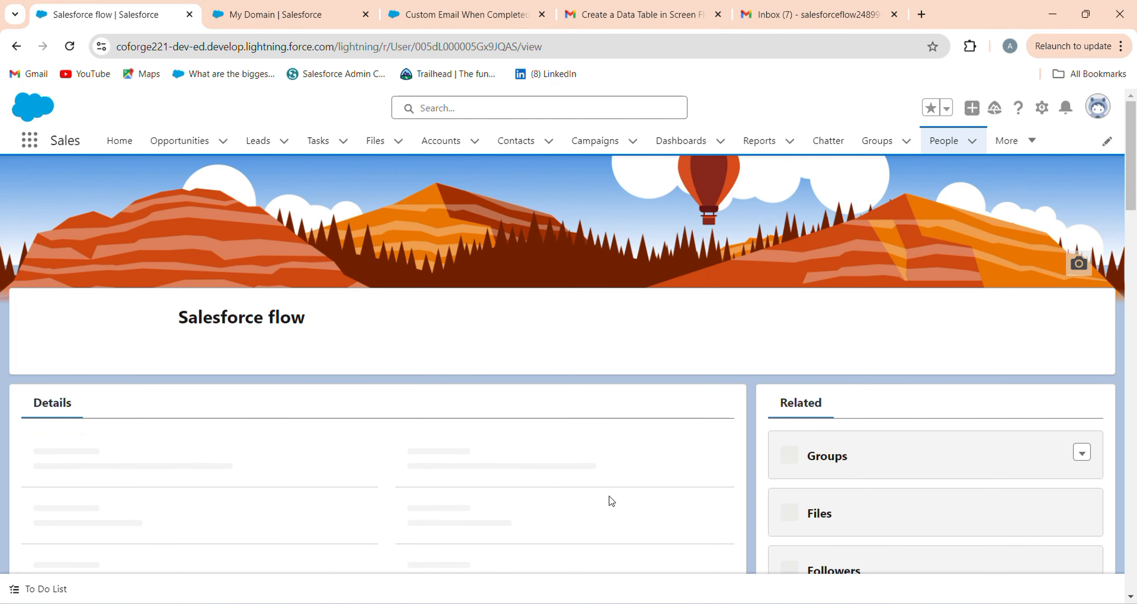
{"action": "scroll", "coordinate": [131, 486], "scroll_direction": "down", "scroll_amount": 5}
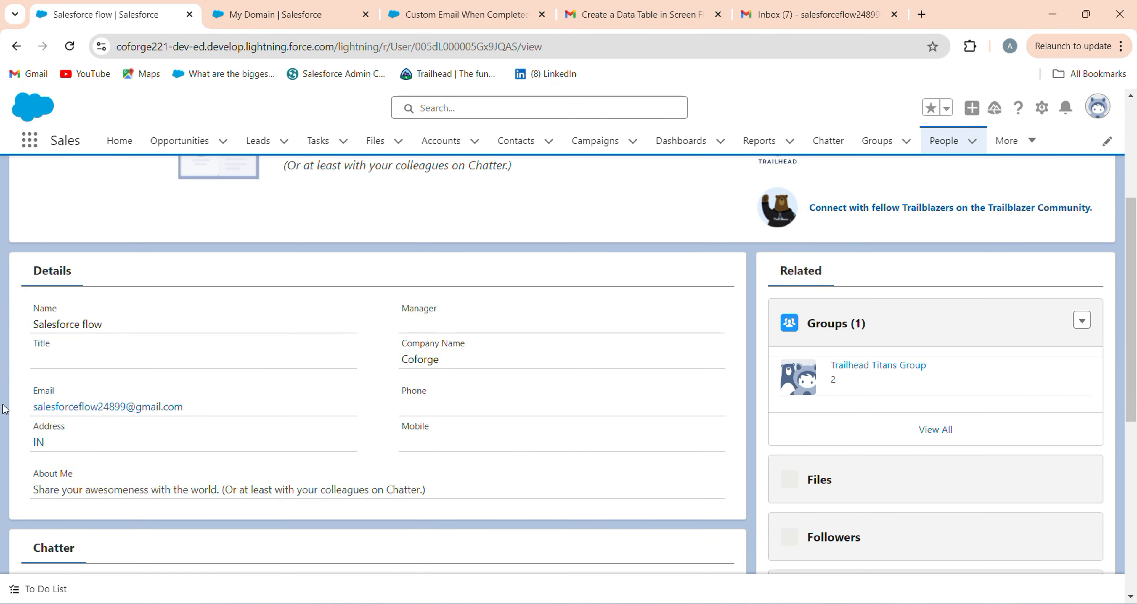
{"action": "left_click_drag", "start_coordinate": [160, 406], "coordinate": [211, 411]}
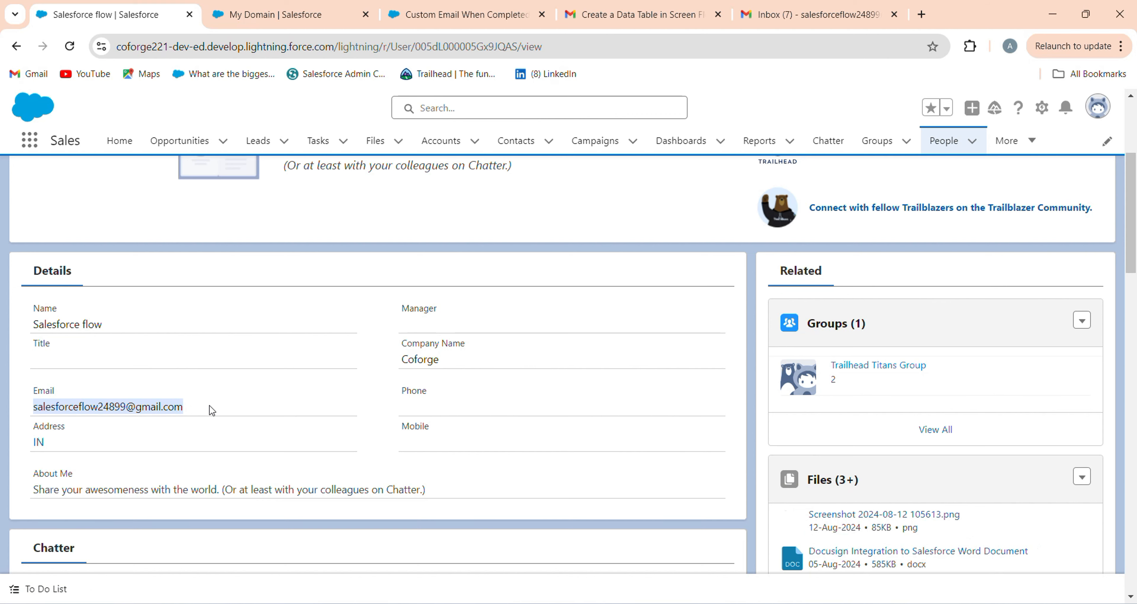
{"action": "left_click", "coordinate": [17, 46]}
{"action": "left_click", "coordinate": [391, 20]}
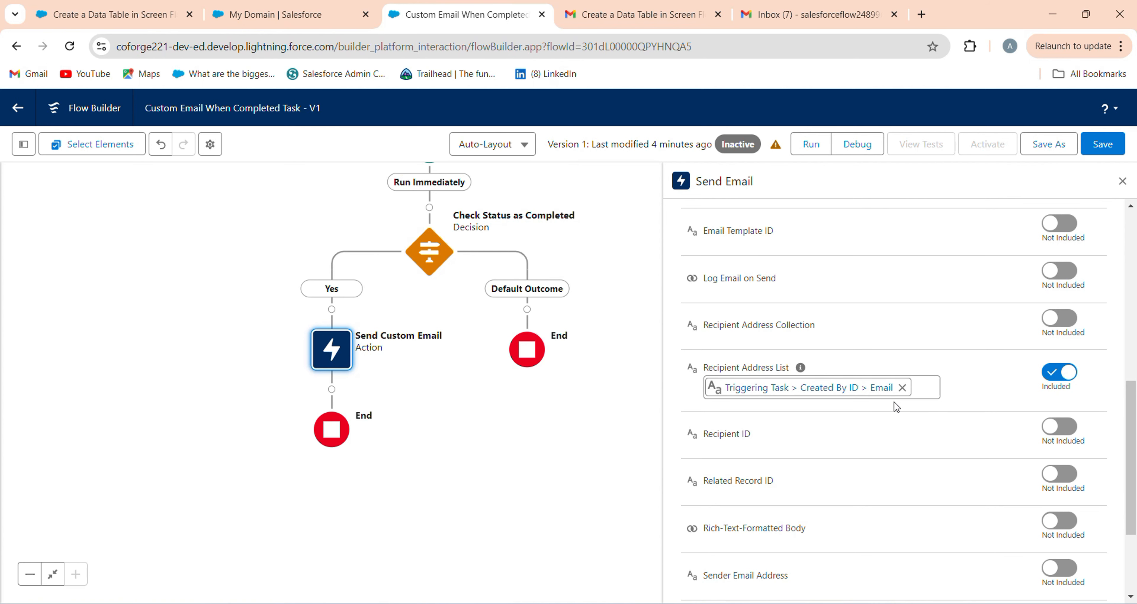
Step: Include the Rich-Text-Formatted Body input of the Send Email action and set it to True
{"action": "scroll", "coordinate": [897, 406], "scroll_direction": "down", "scroll_amount": 2}
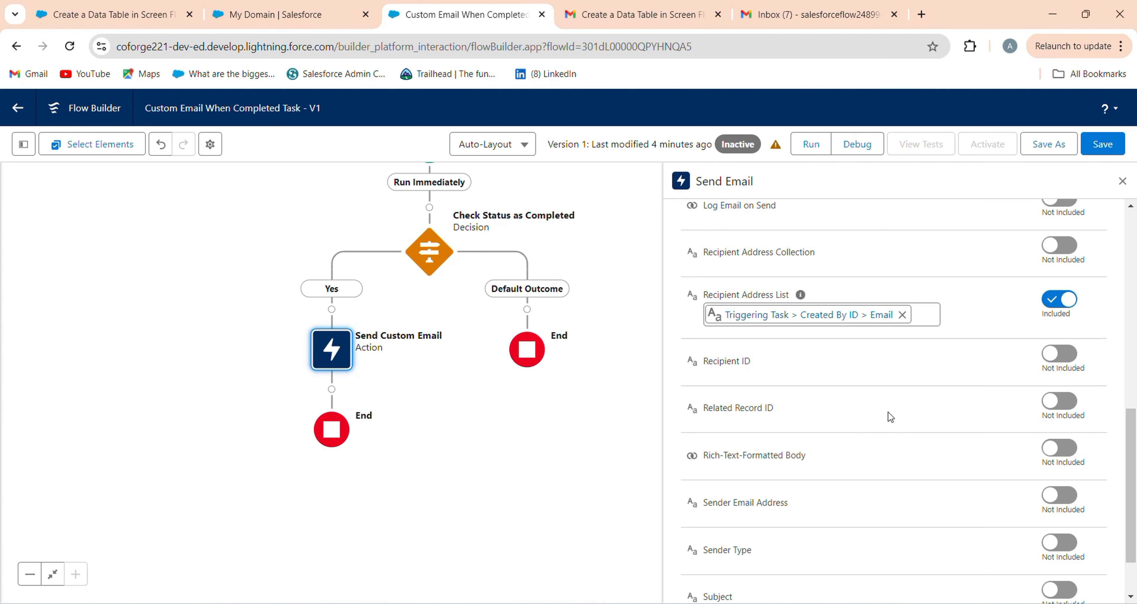
{"action": "scroll", "coordinate": [891, 417], "scroll_direction": "down", "scroll_amount": 2}
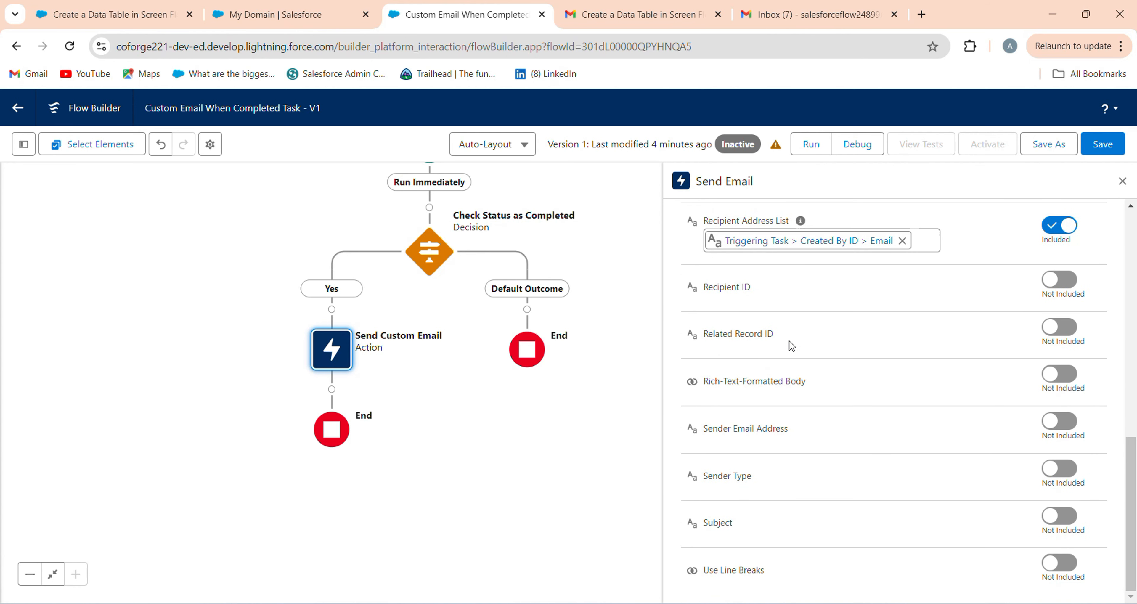
{"action": "left_click", "coordinate": [698, 383]}
{"action": "scroll", "coordinate": [784, 486], "scroll_direction": "down", "scroll_amount": 3}
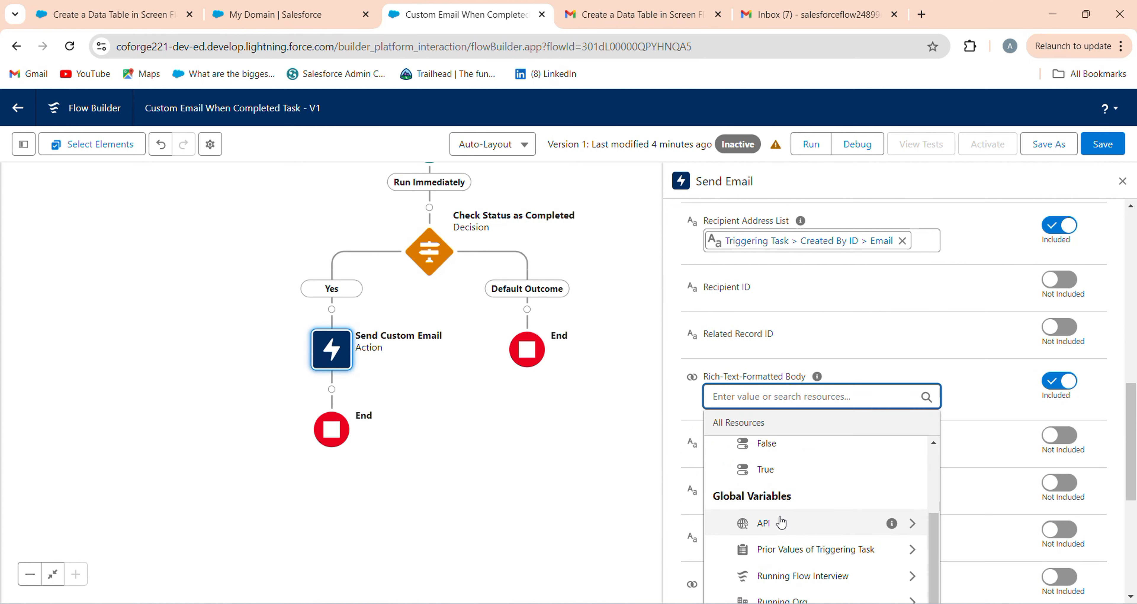
{"action": "left_click", "coordinate": [782, 477]}
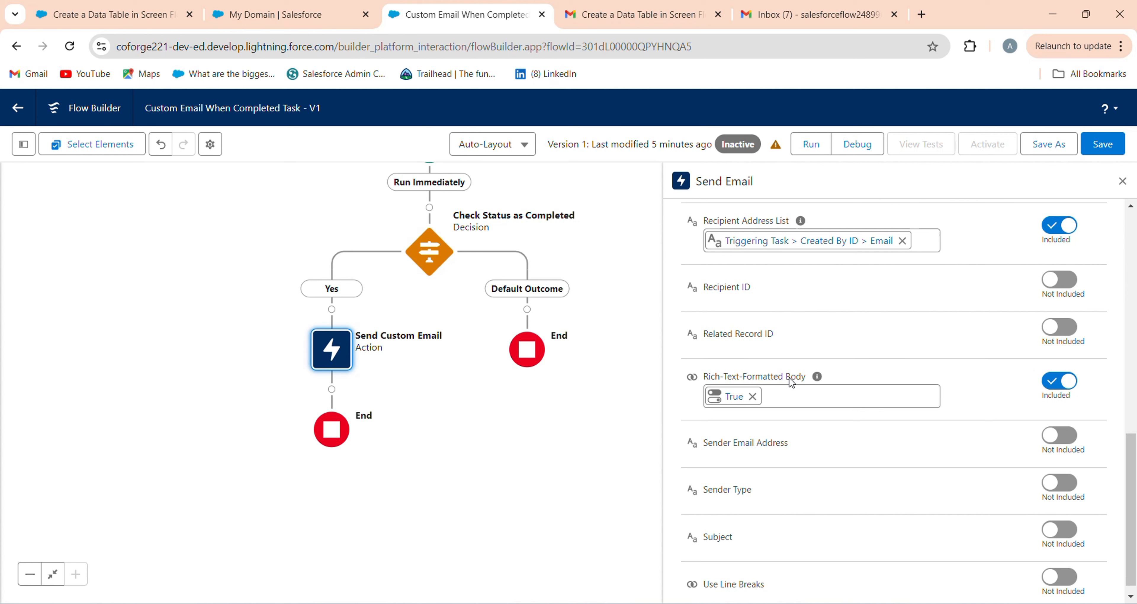
Step: Include the Subject input of the Send Email action and set it to "Task Notification - Completed"
{"action": "left_click", "coordinate": [1059, 530]}
{"action": "left_click", "coordinate": [790, 551]}
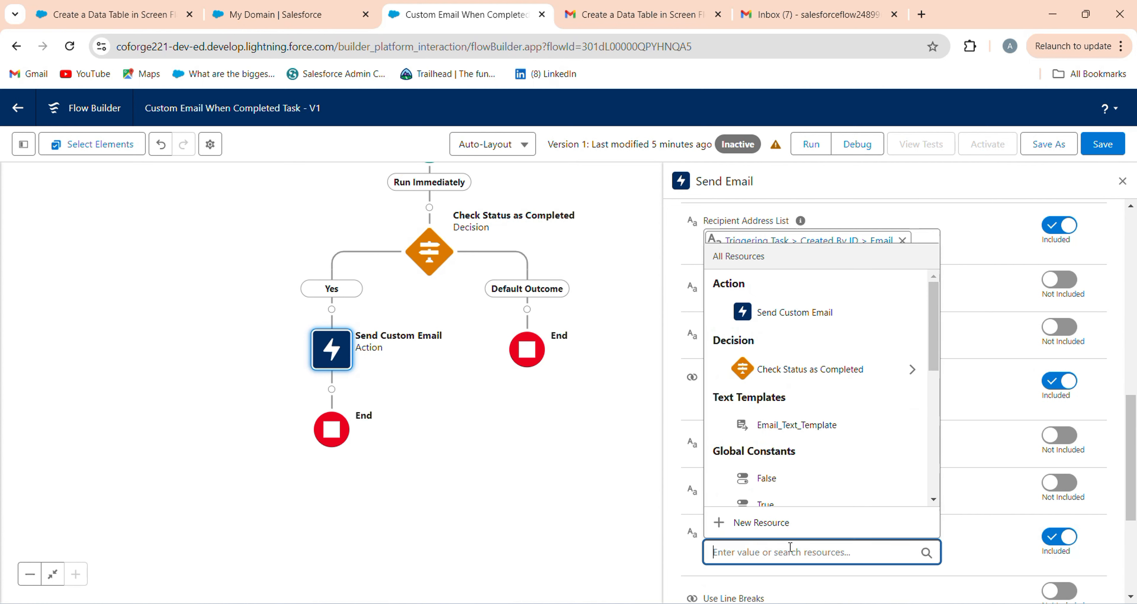
{"action": "type", "text": "Task"}
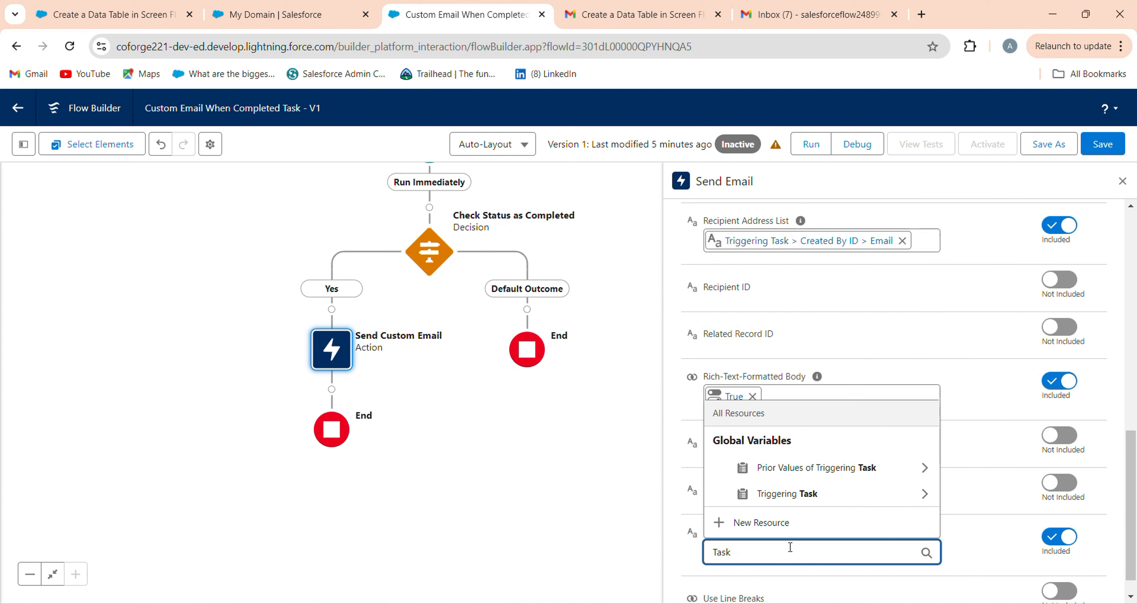
{"action": "type", "text": " M"}
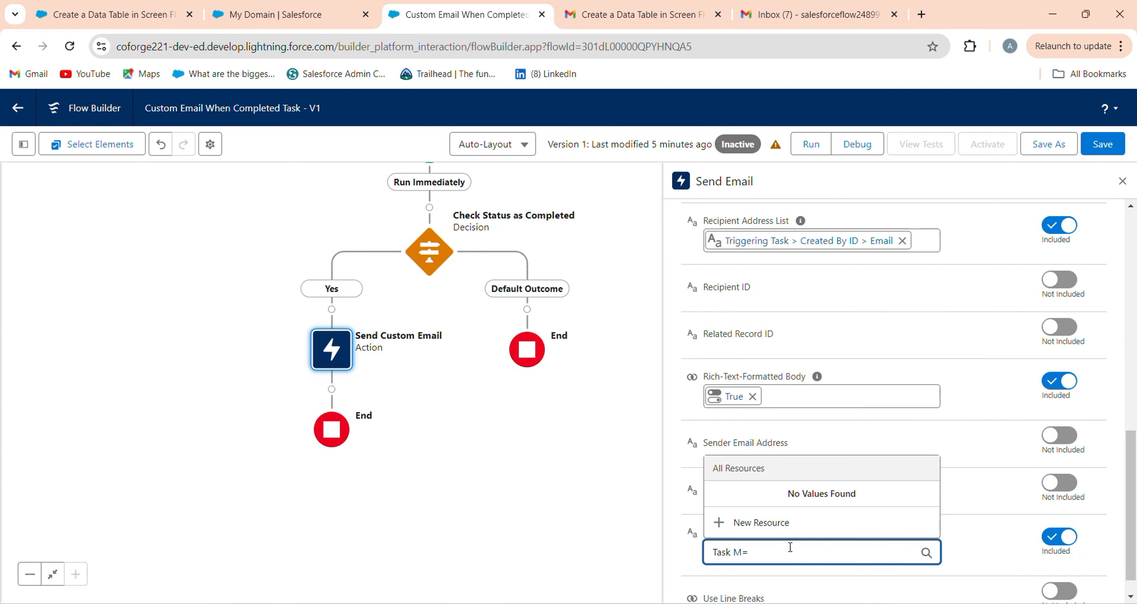
{"action": "type", "text": "="}
{"action": "key", "text": "BackSpace"}
{"action": "key", "text": "BackSpace"}
{"action": "type", "text": "N"}
{"action": "type", "text": "mple"}
{"action": "left_click", "coordinate": [959, 501]}
{"action": "scroll", "coordinate": [921, 550], "scroll_direction": "down", "scroll_amount": 1}
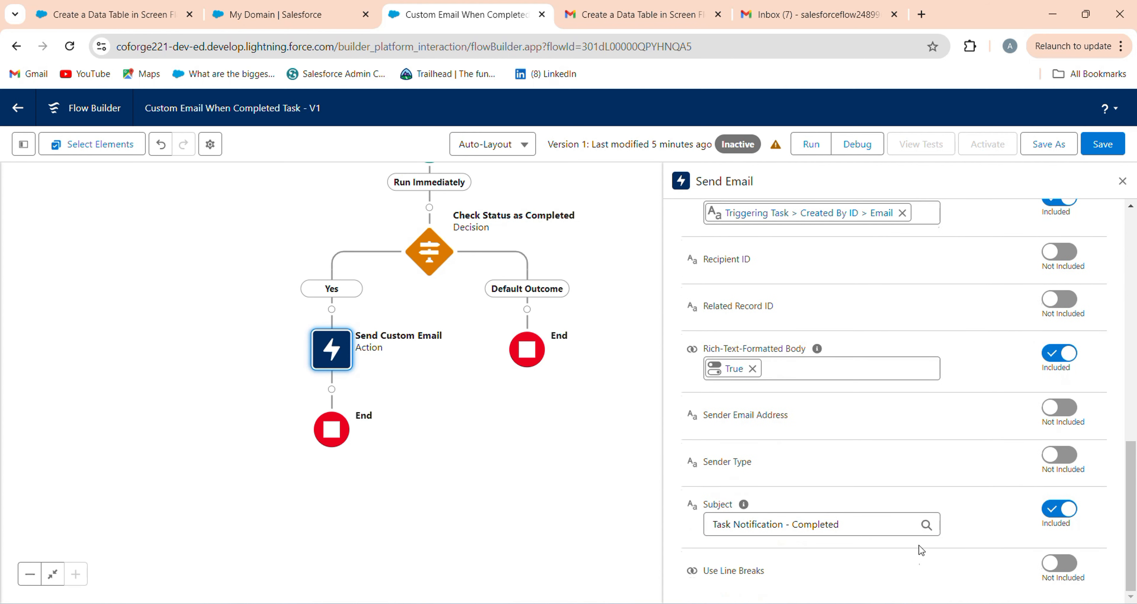
Step: Review the Send Email action's inputs, then save and activate the Custom Email When Completed Task flow
{"action": "scroll", "coordinate": [918, 550], "scroll_direction": "up", "scroll_amount": 10}
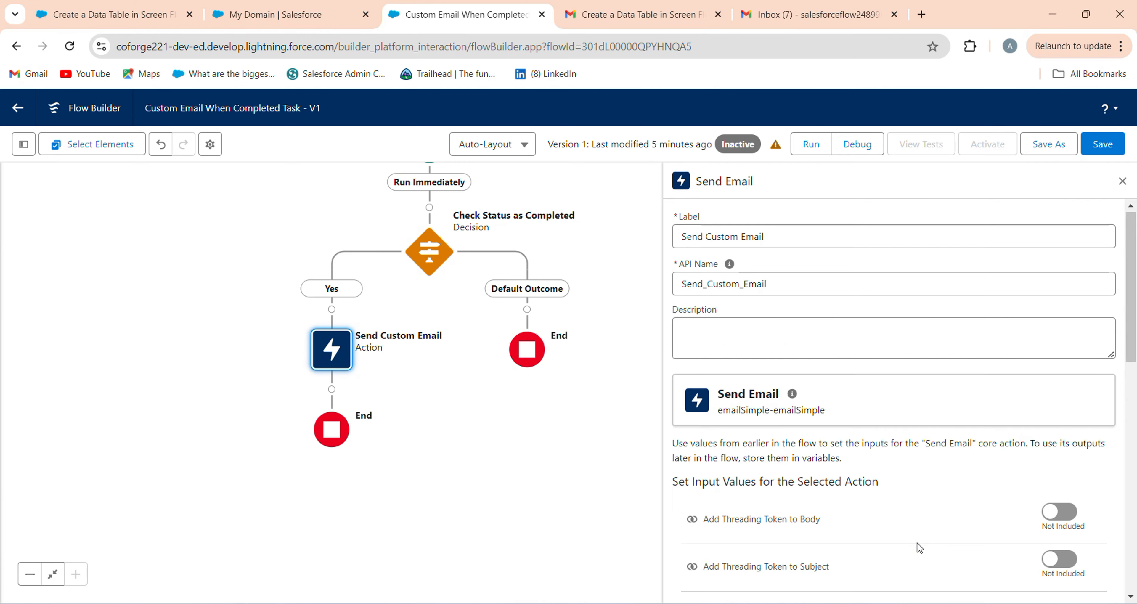
{"action": "scroll", "coordinate": [920, 547], "scroll_direction": "down", "scroll_amount": 10}
{"action": "scroll", "coordinate": [921, 535], "scroll_direction": "up", "scroll_amount": 10}
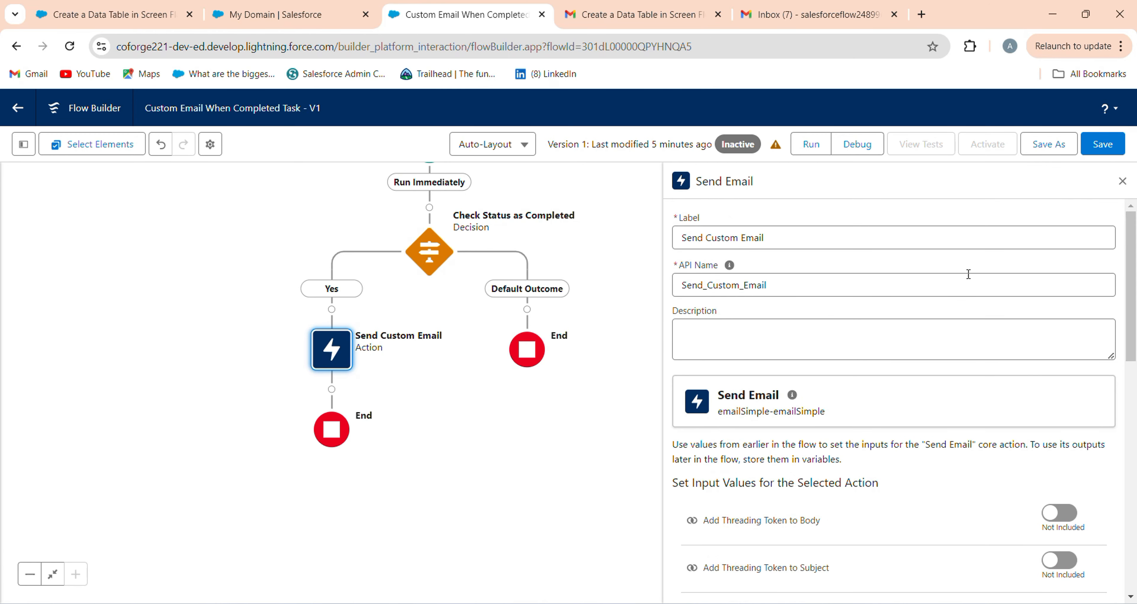
{"action": "left_click", "coordinate": [1080, 150]}
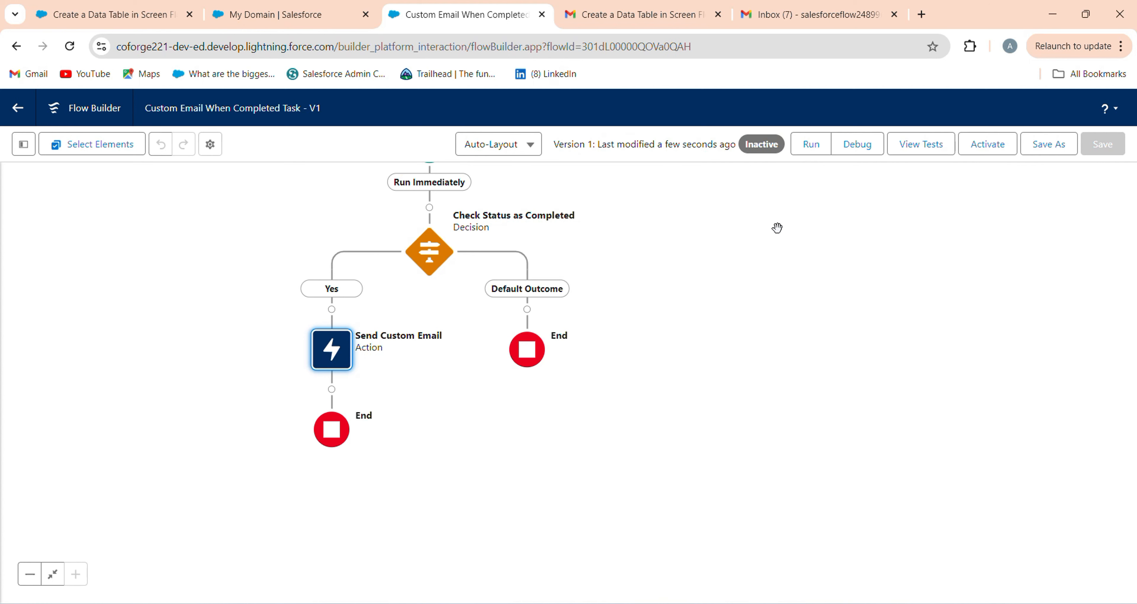
{"action": "left_click", "coordinate": [987, 144]}
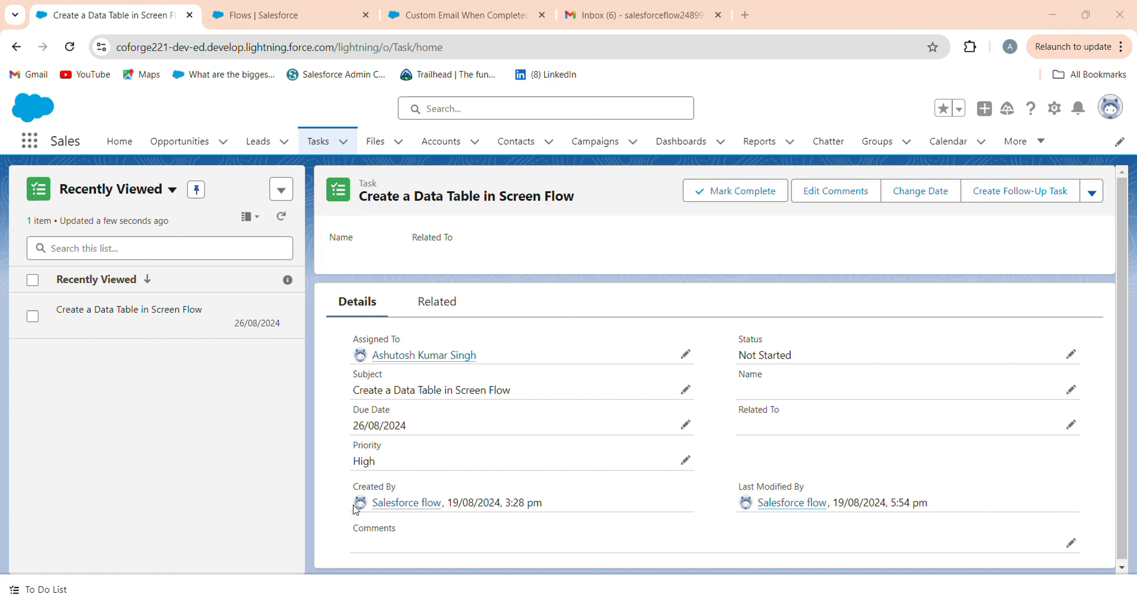
Step: Check the task creator's email on their user profile, then mark the Create a Data Table in Screen Flow task complete
{"action": "left_click", "coordinate": [403, 507]}
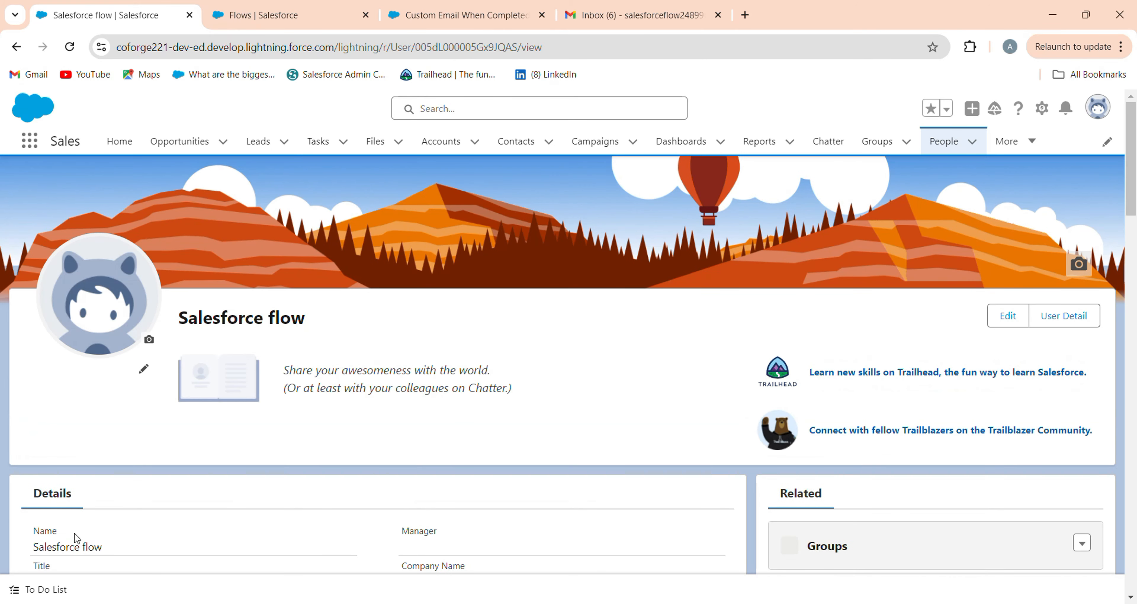
{"action": "scroll", "coordinate": [53, 484], "scroll_direction": "down", "scroll_amount": 3}
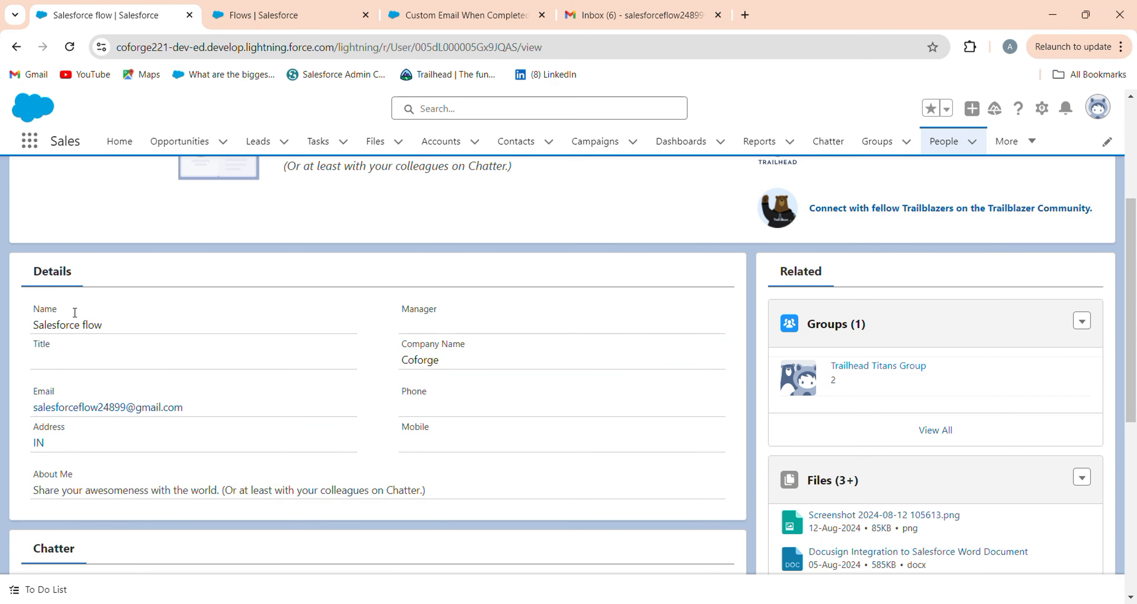
{"action": "left_click", "coordinate": [17, 46]}
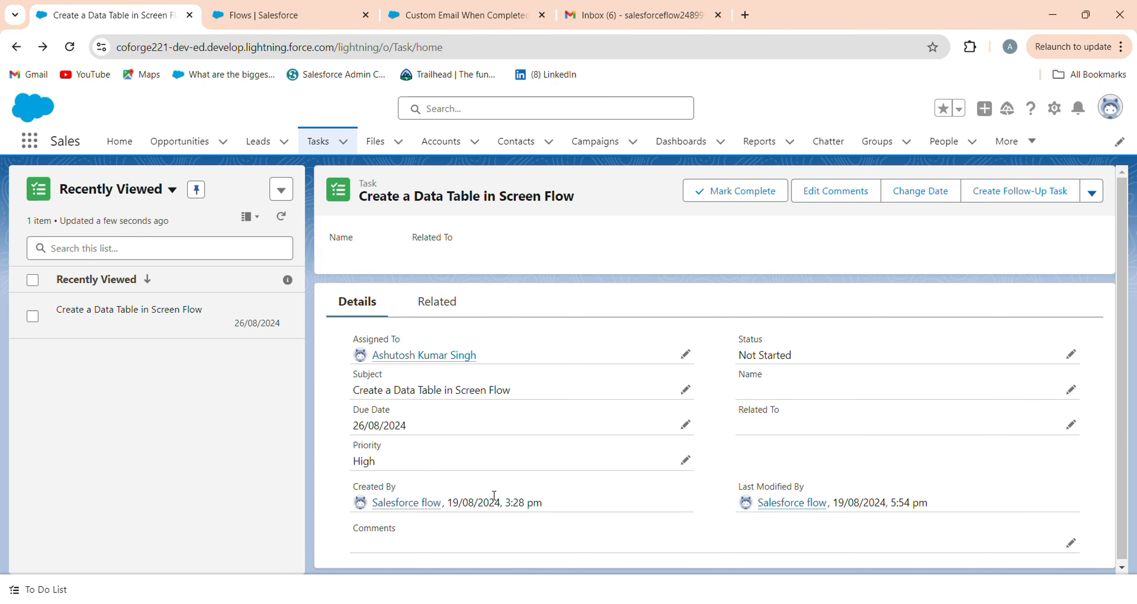
{"action": "left_click", "coordinate": [737, 191]}
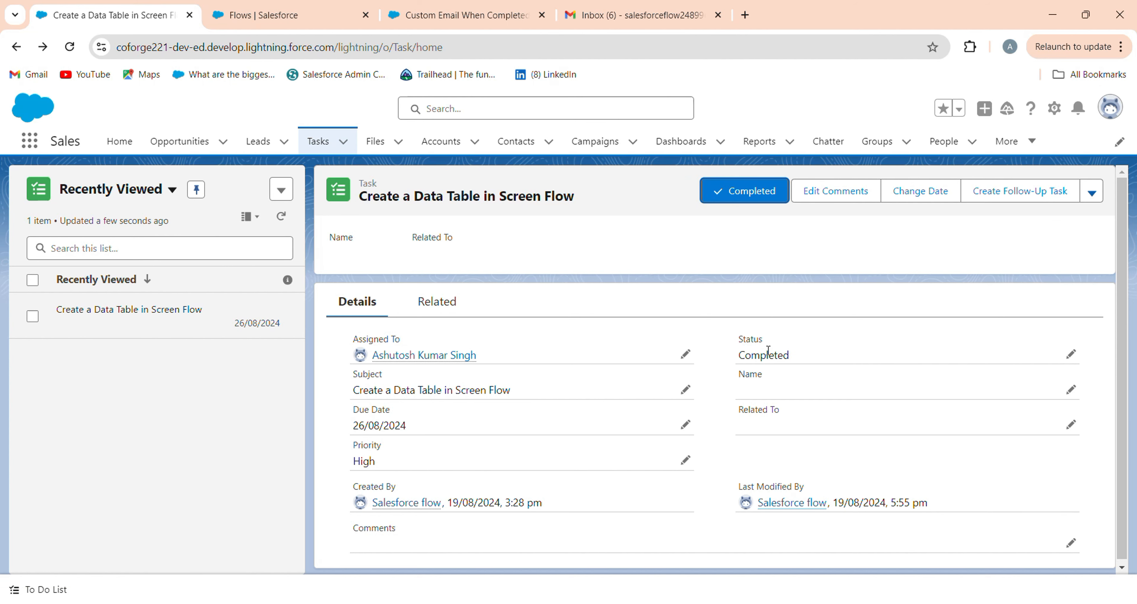
Step: Read the Task Notification - Completed email in Gmail and mark it as safe, then return to the task in Salesforce
{"action": "left_click", "coordinate": [695, 23]}
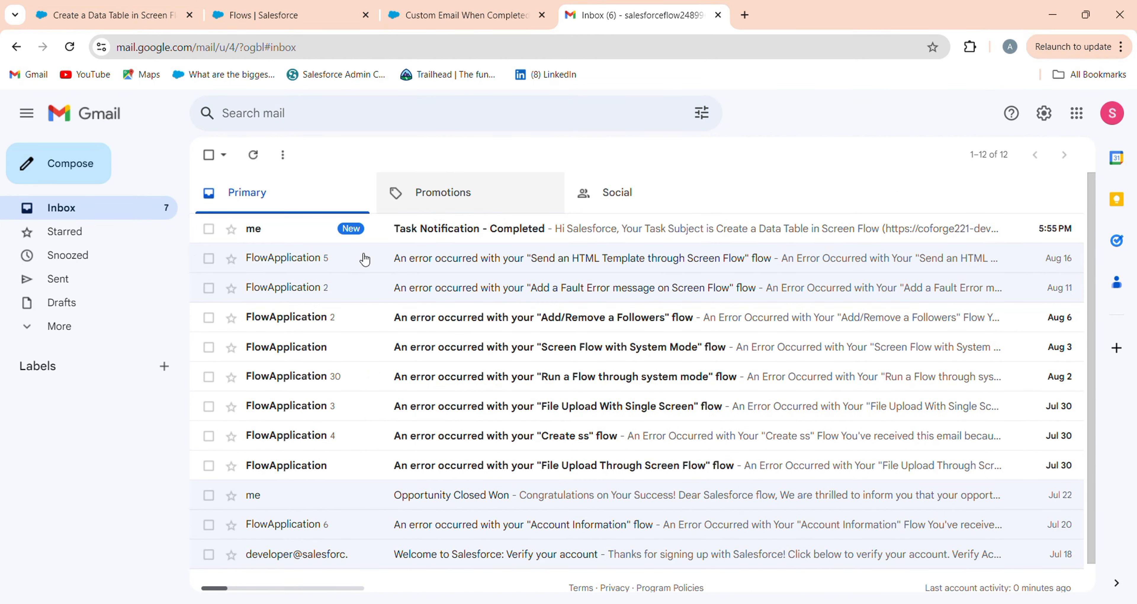
{"action": "left_click", "coordinate": [399, 230]}
{"action": "scroll", "coordinate": [302, 264], "scroll_direction": "down", "scroll_amount": 2}
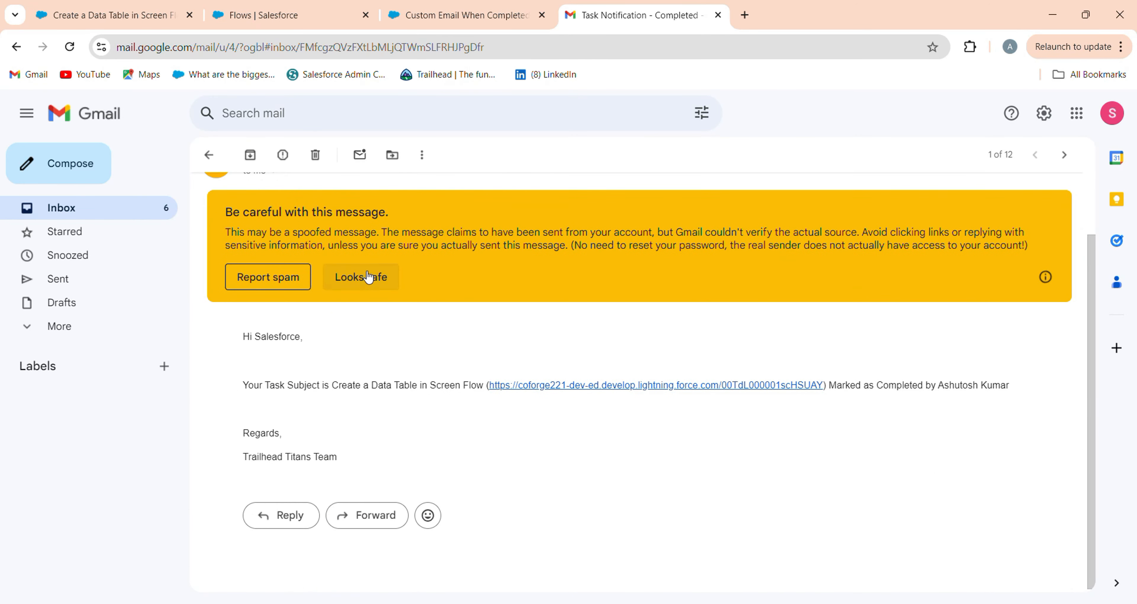
{"action": "left_click", "coordinate": [365, 279]}
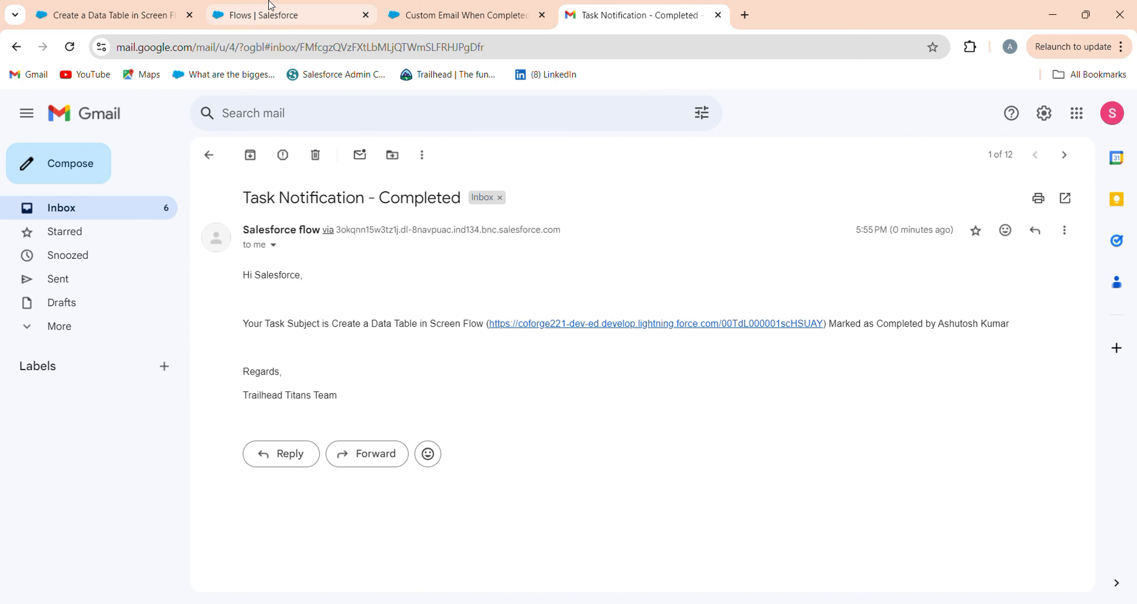
{"action": "left_click", "coordinate": [106, 16]}
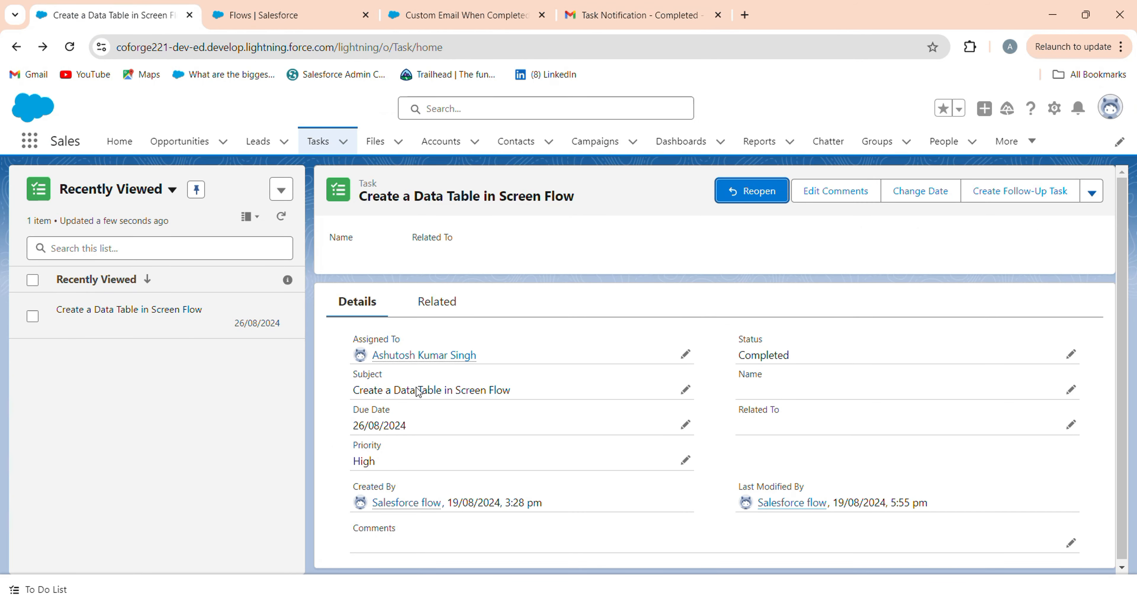